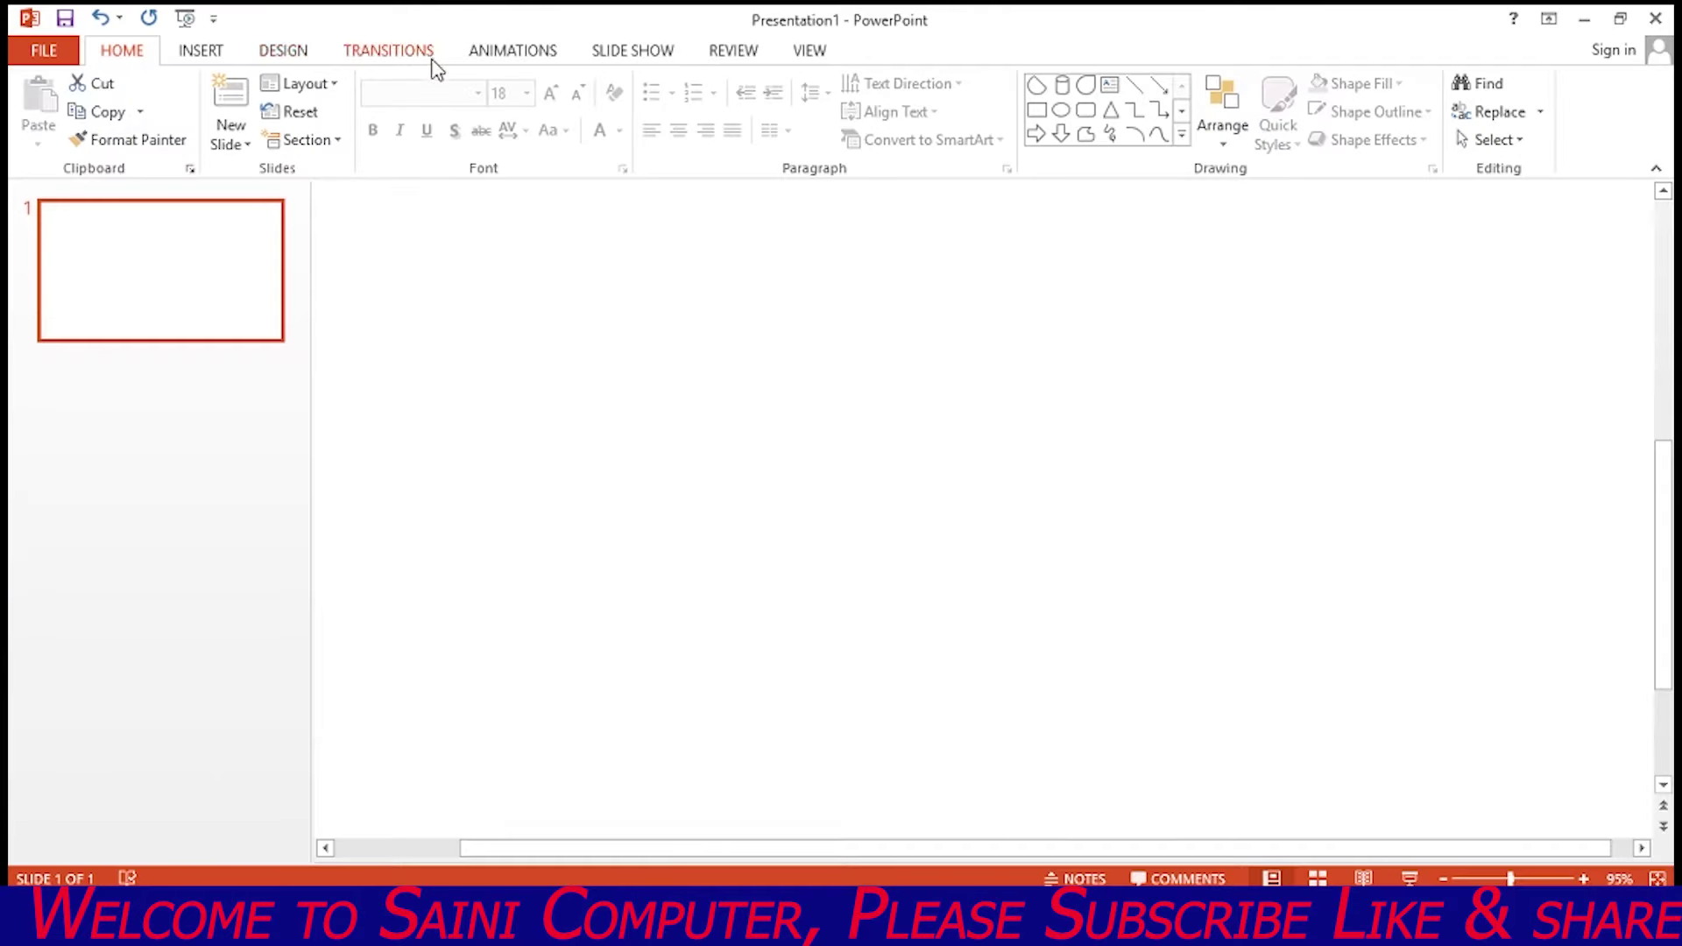
# Fill the blank slide's background with solid black through Format Background.
pyautogui.click(207, 53)
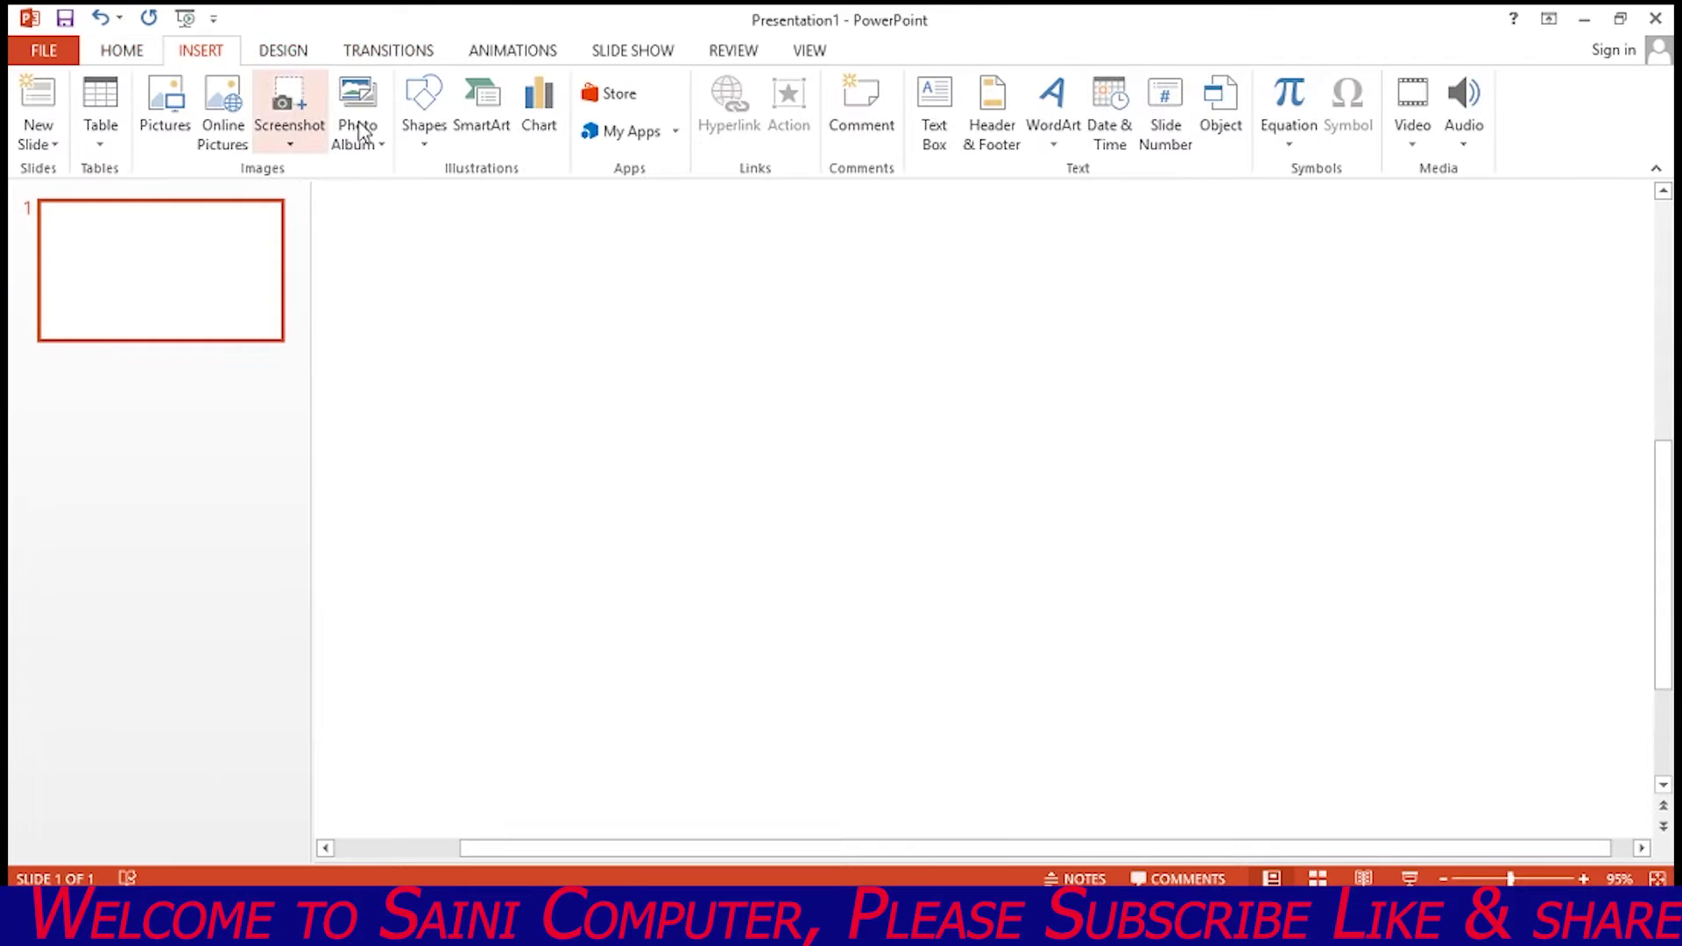
pyautogui.rightClick(556, 287)
pyautogui.click(609, 506)
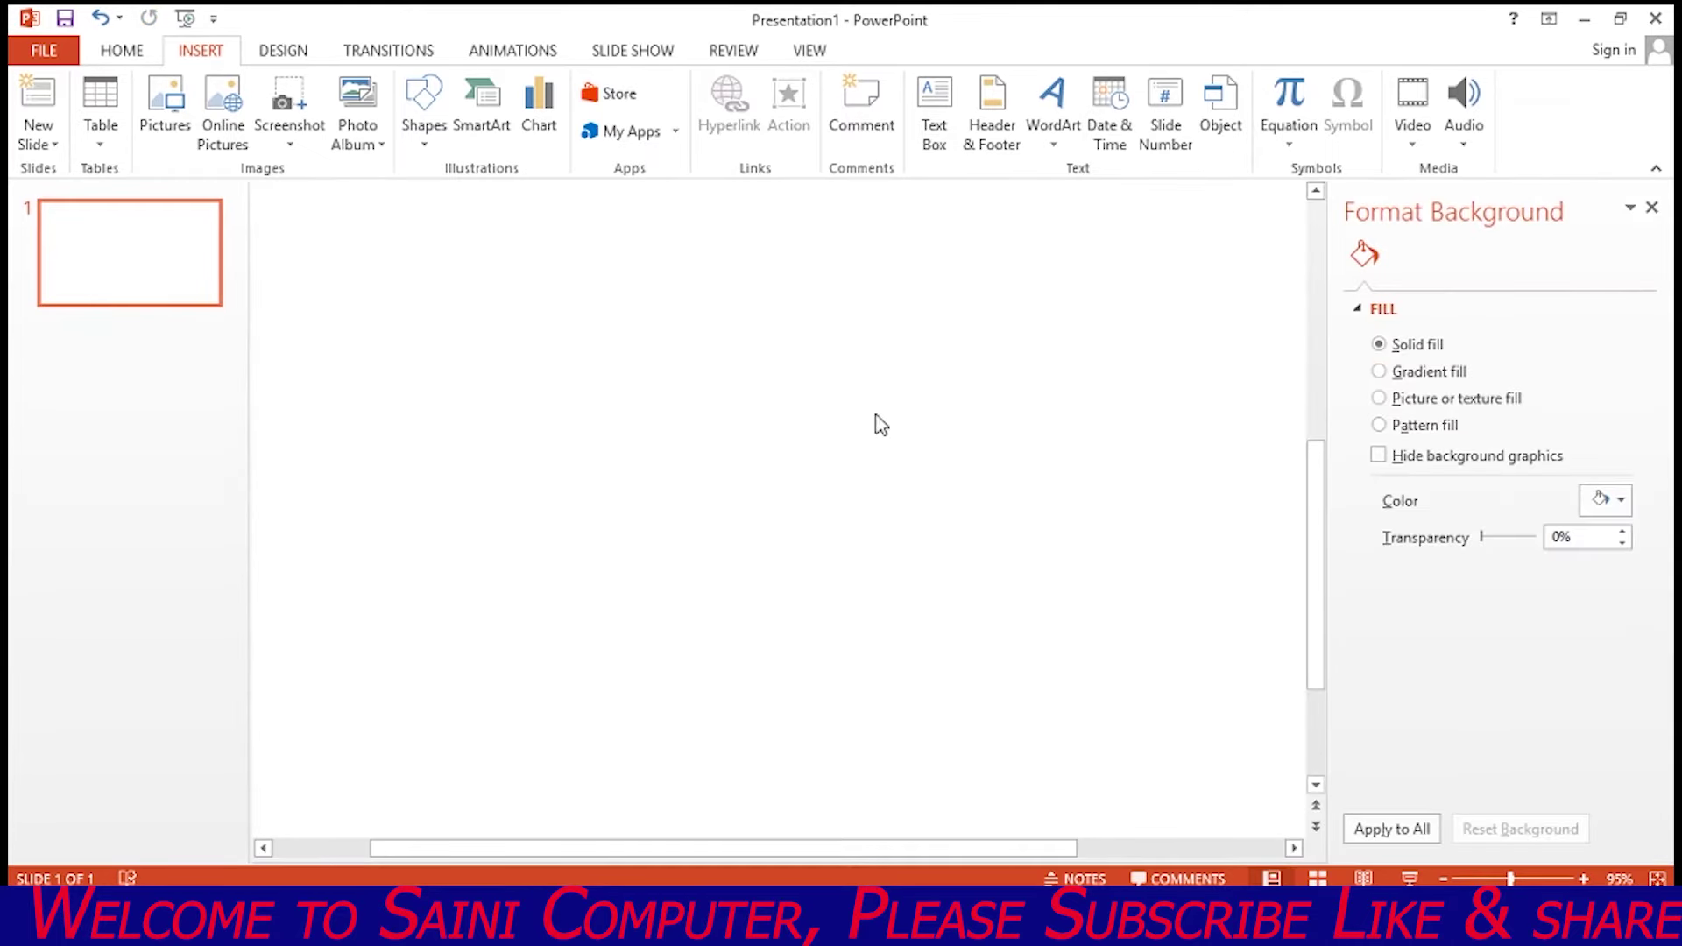
pyautogui.click(1620, 499)
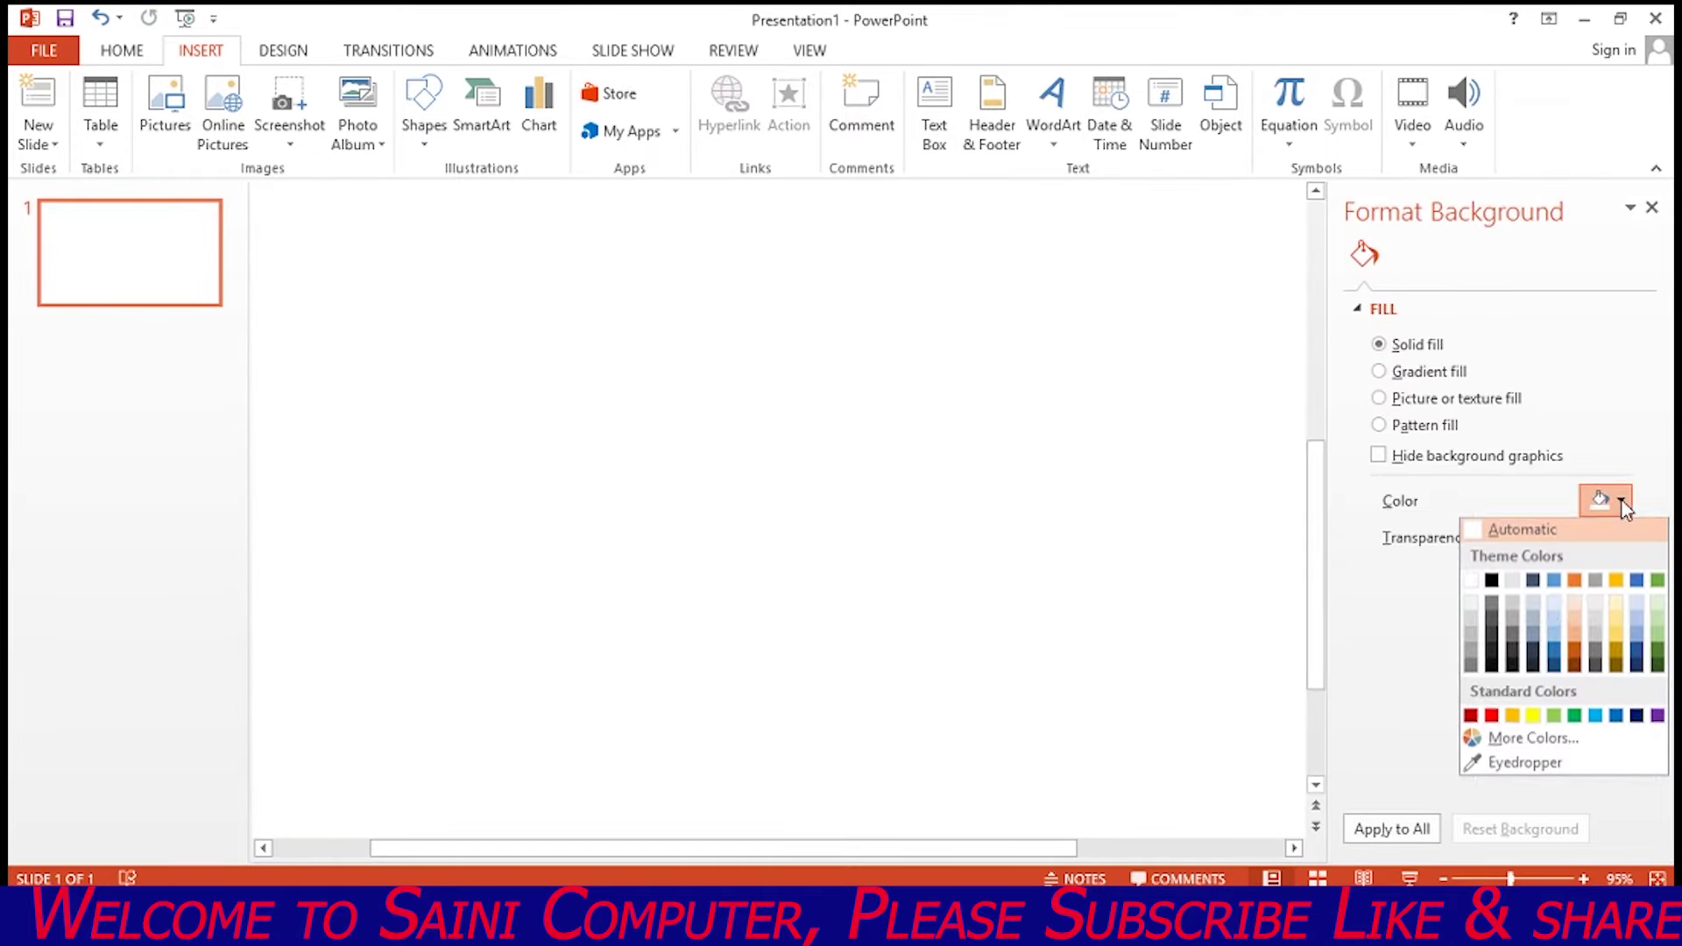
pyautogui.click(1493, 582)
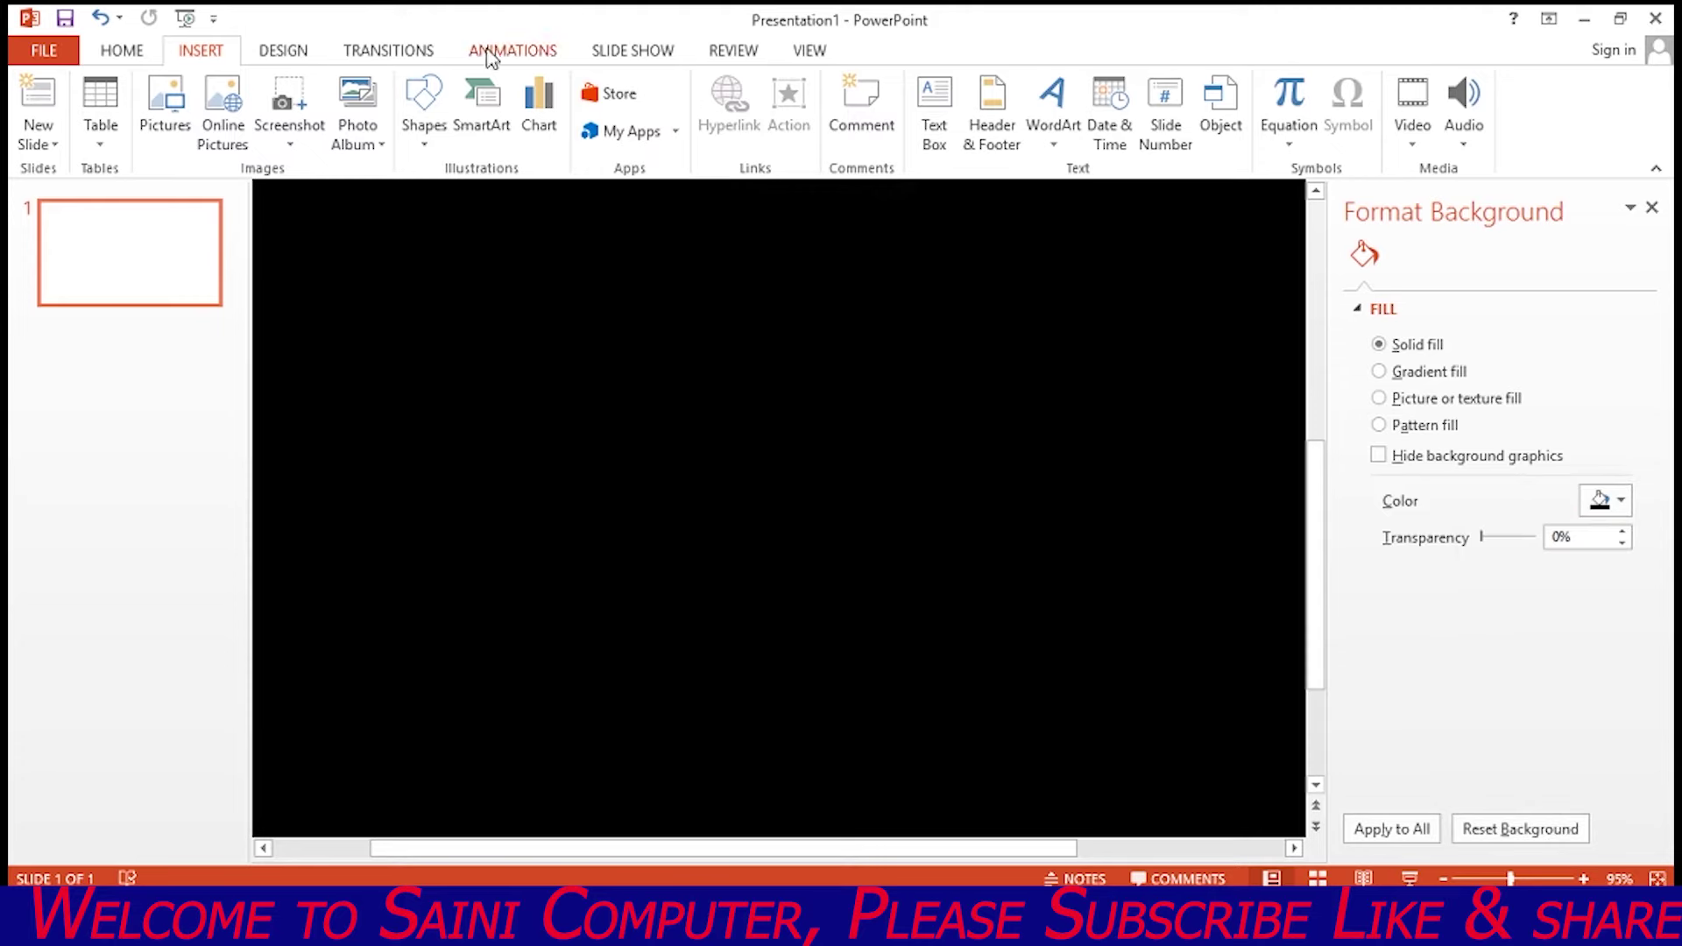
pyautogui.click(443, 145)
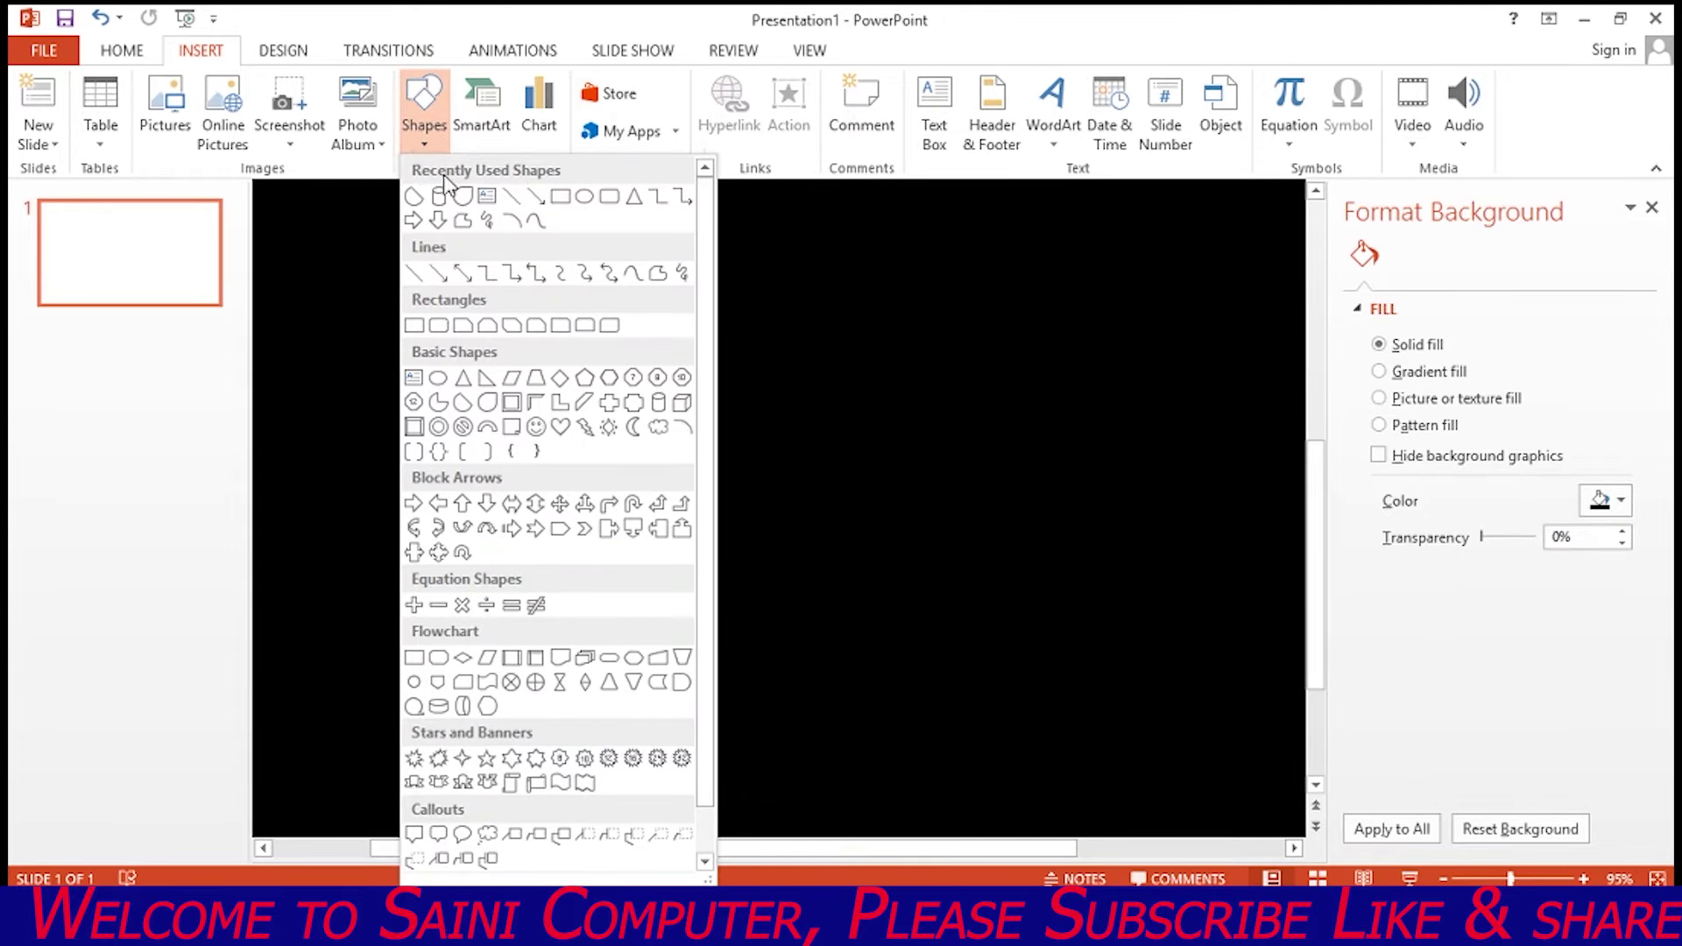
# Draw a 1.89-inch teardrop near the slide centre, extend its point and position it.
pyautogui.click(467, 196)
pyautogui.moveTo(568, 383)
pyautogui.mouseDown()
pyautogui.moveTo(711, 597)
pyautogui.moveTo(742, 618)
pyautogui.moveTo(771, 589)
pyautogui.mouseUp()
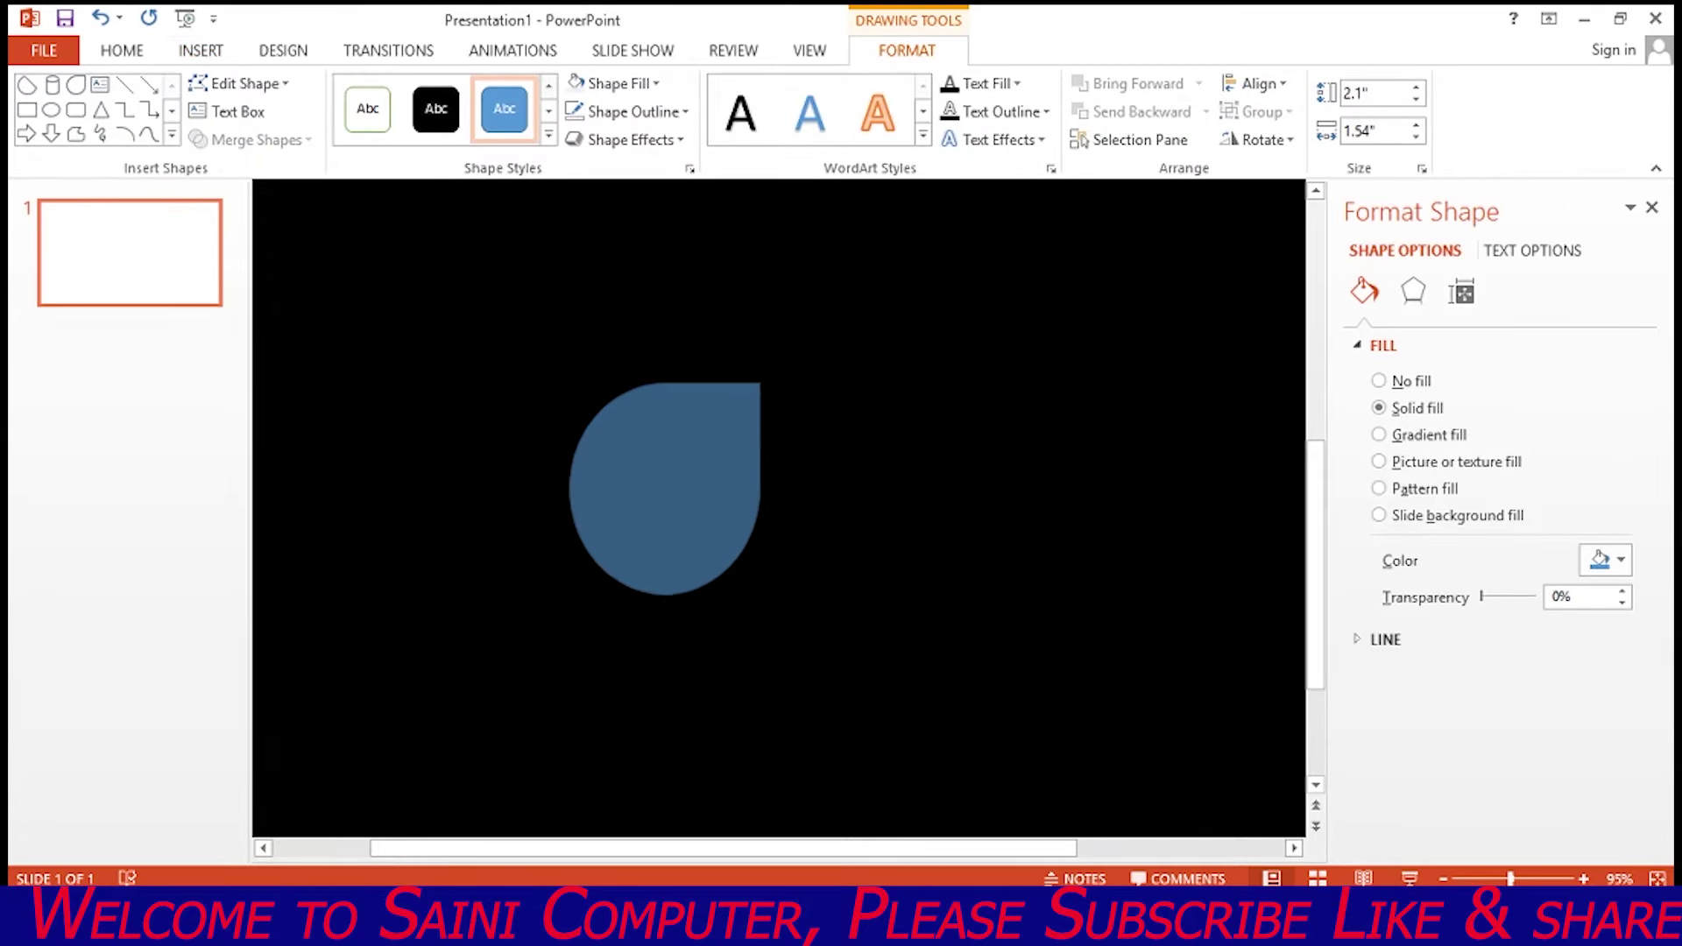
pyautogui.moveTo(771, 589); pyautogui.dragTo(781, 594)
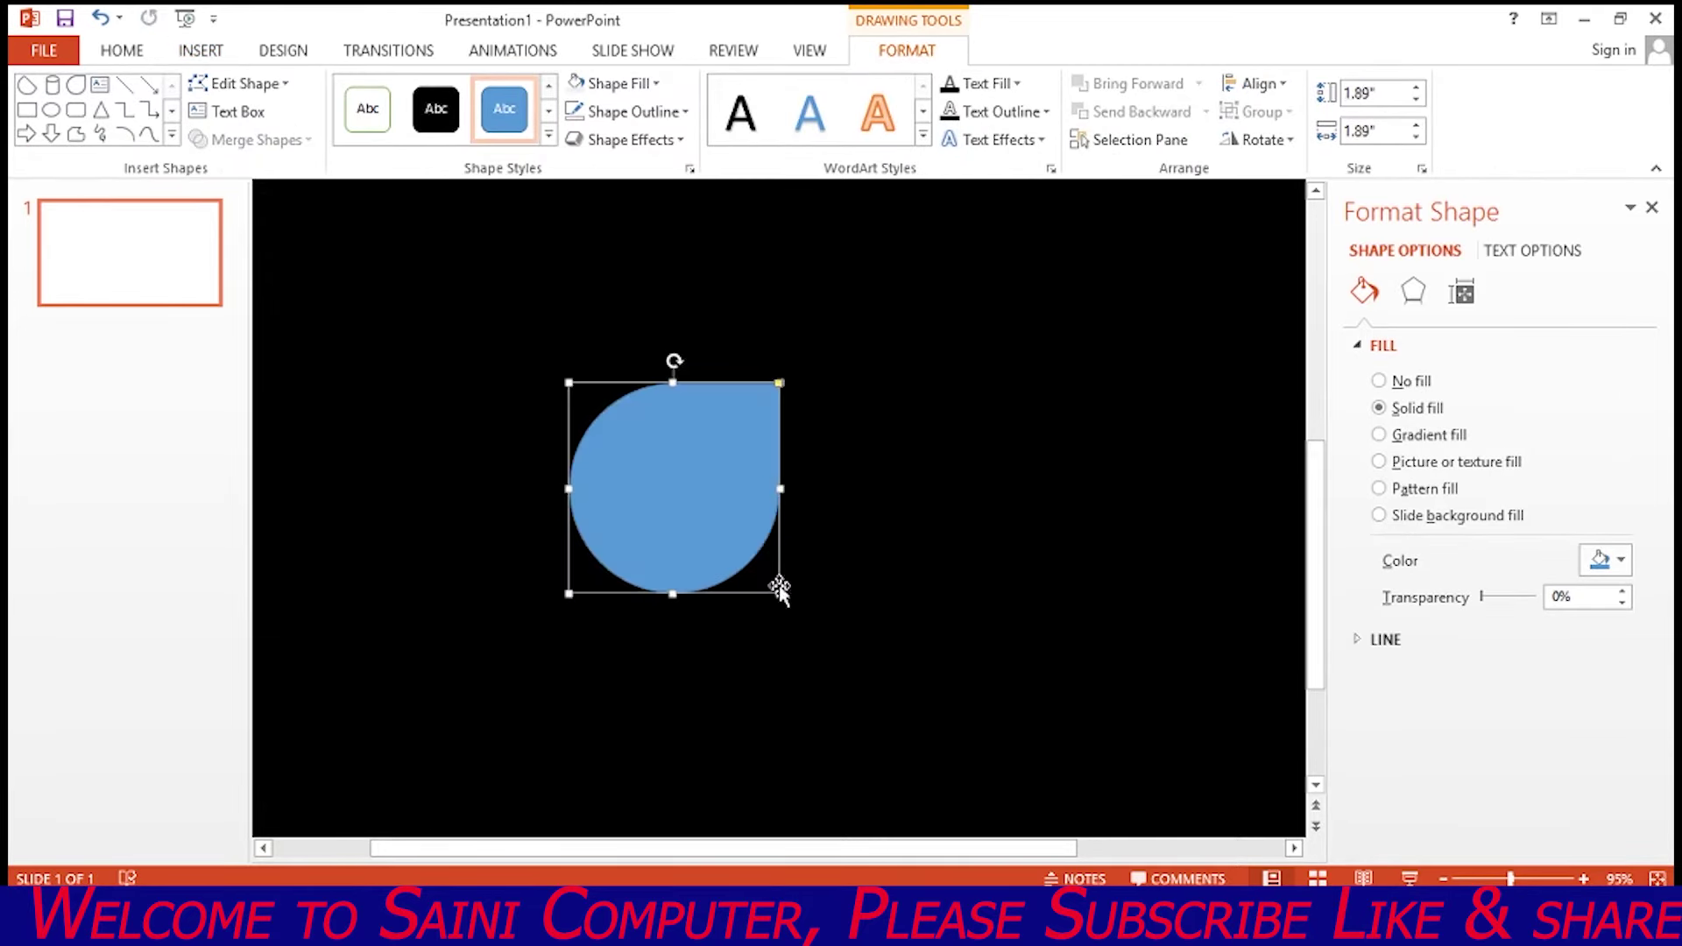
pyautogui.moveTo(778, 382); pyautogui.dragTo(810, 349)
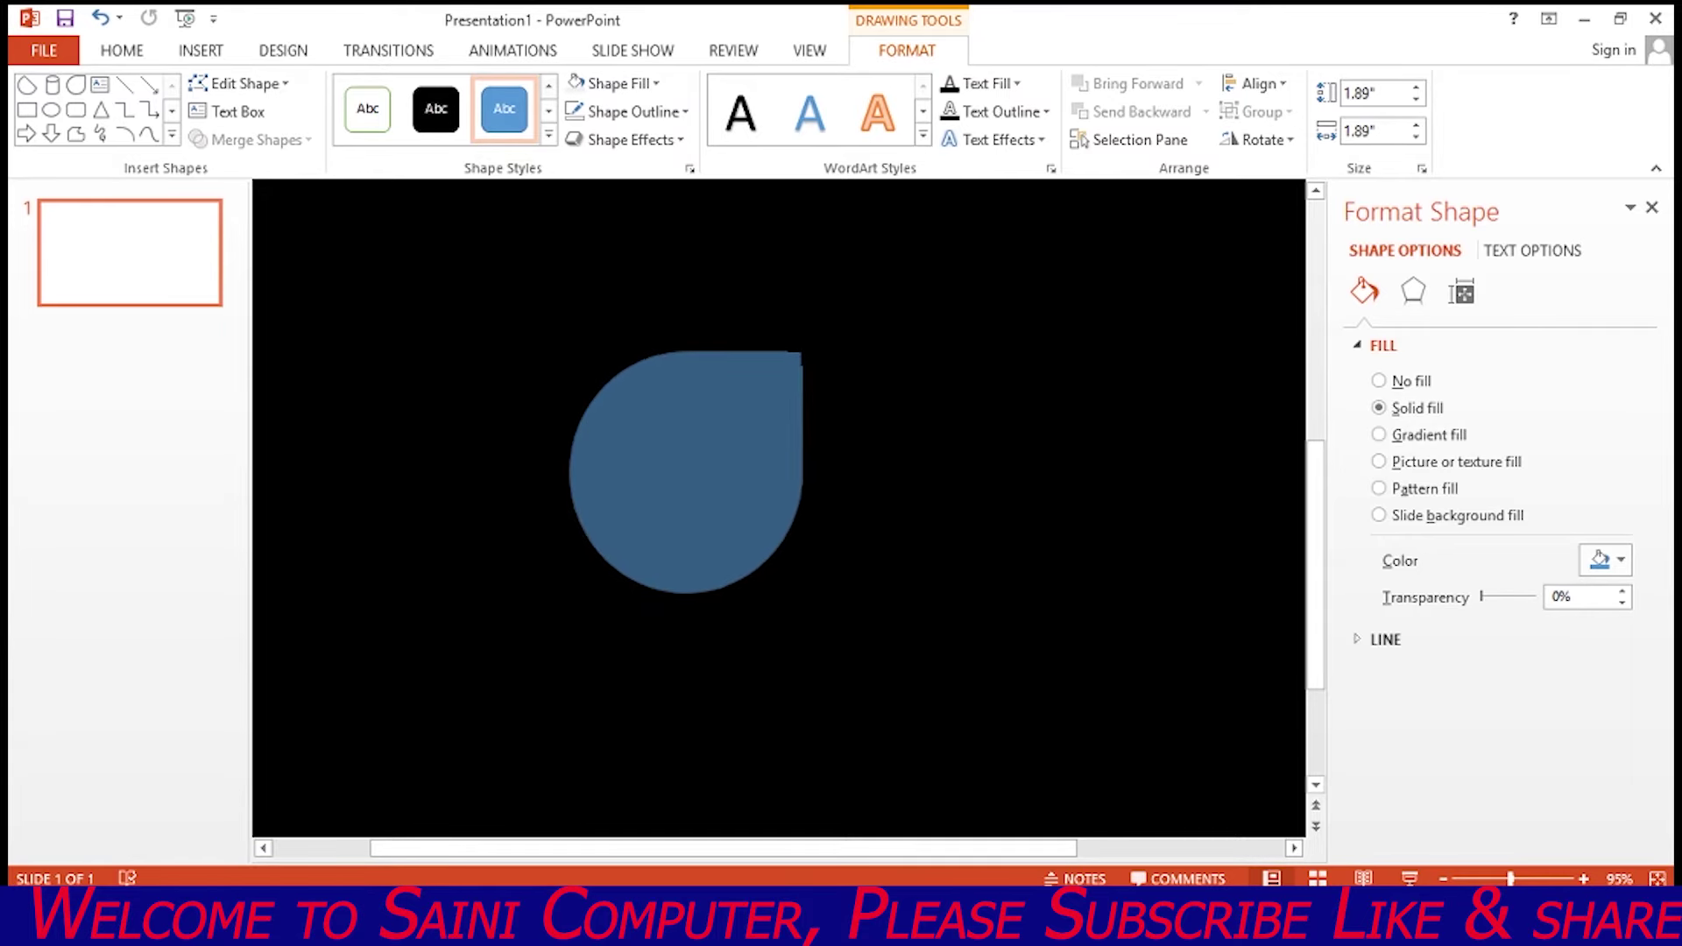
pyautogui.moveTo(811, 349); pyautogui.dragTo(798, 355)
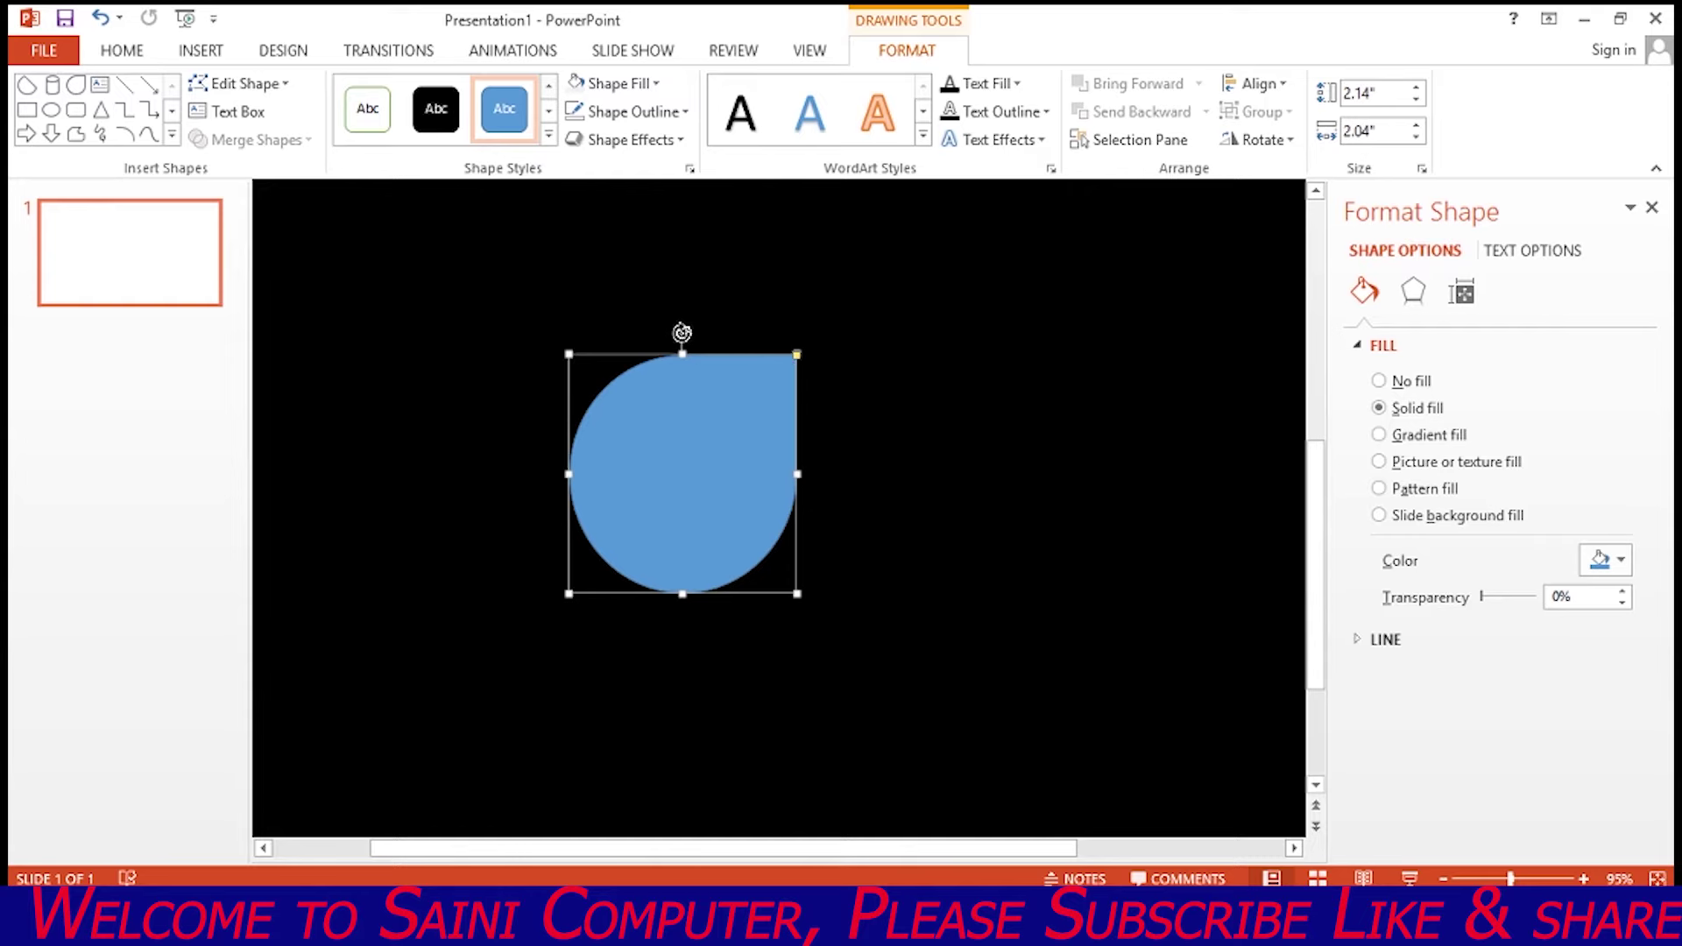
pyautogui.moveTo(682, 332); pyautogui.dragTo(605, 368)
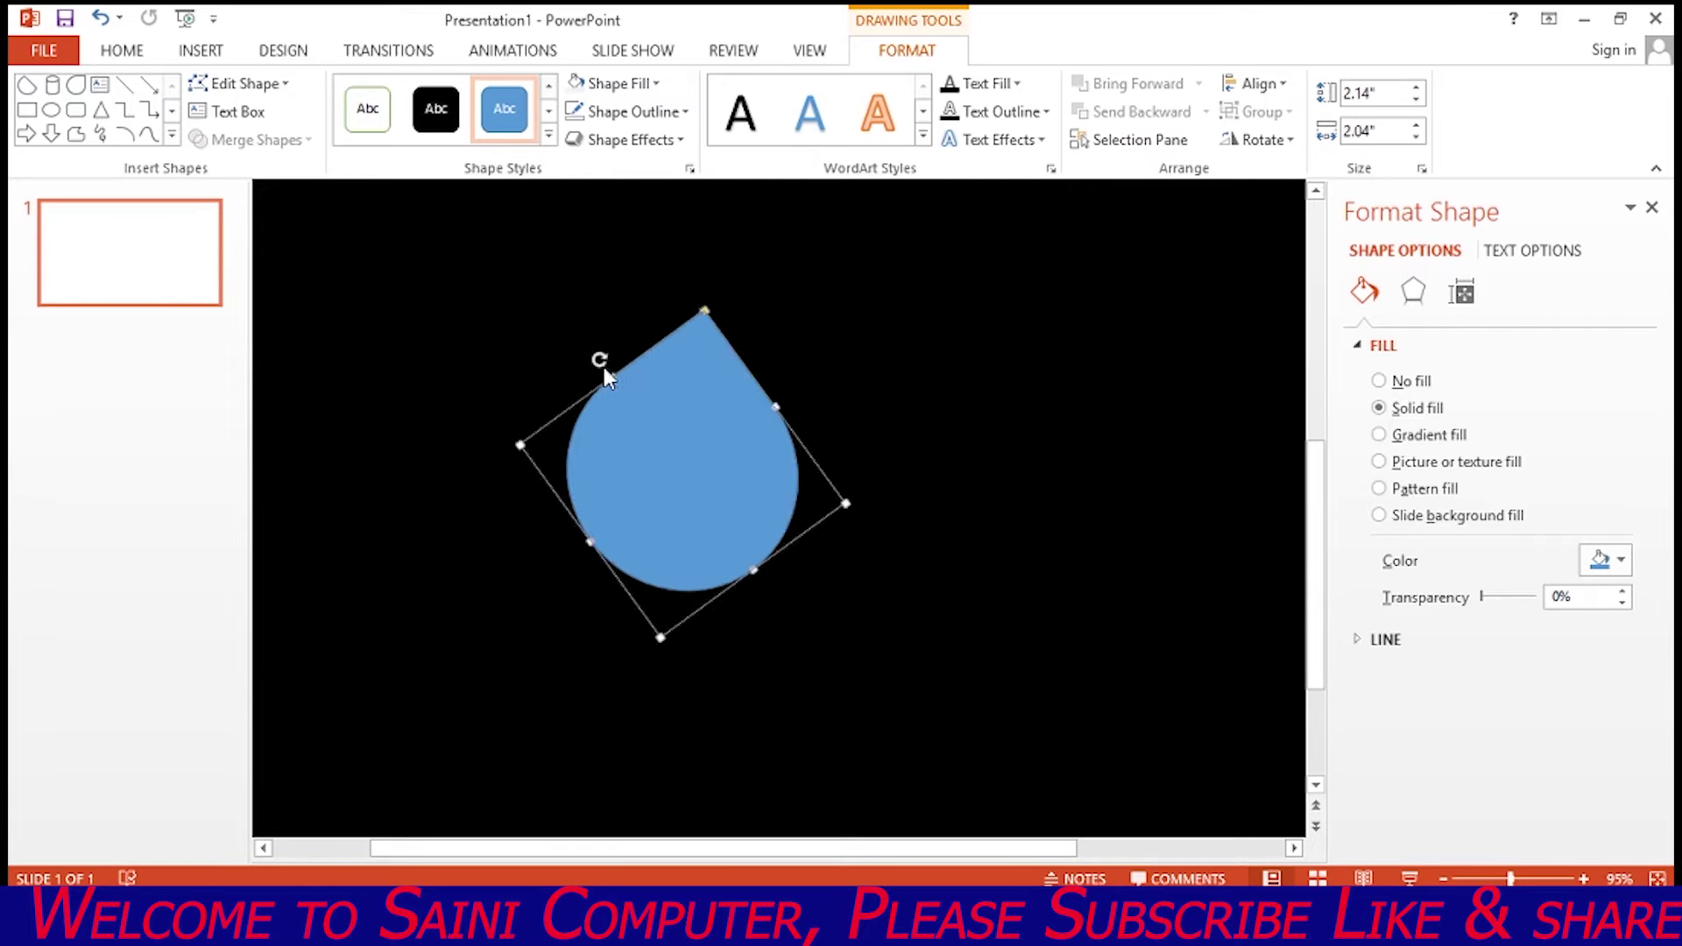
pyautogui.moveTo(648, 425); pyautogui.dragTo(668, 465)
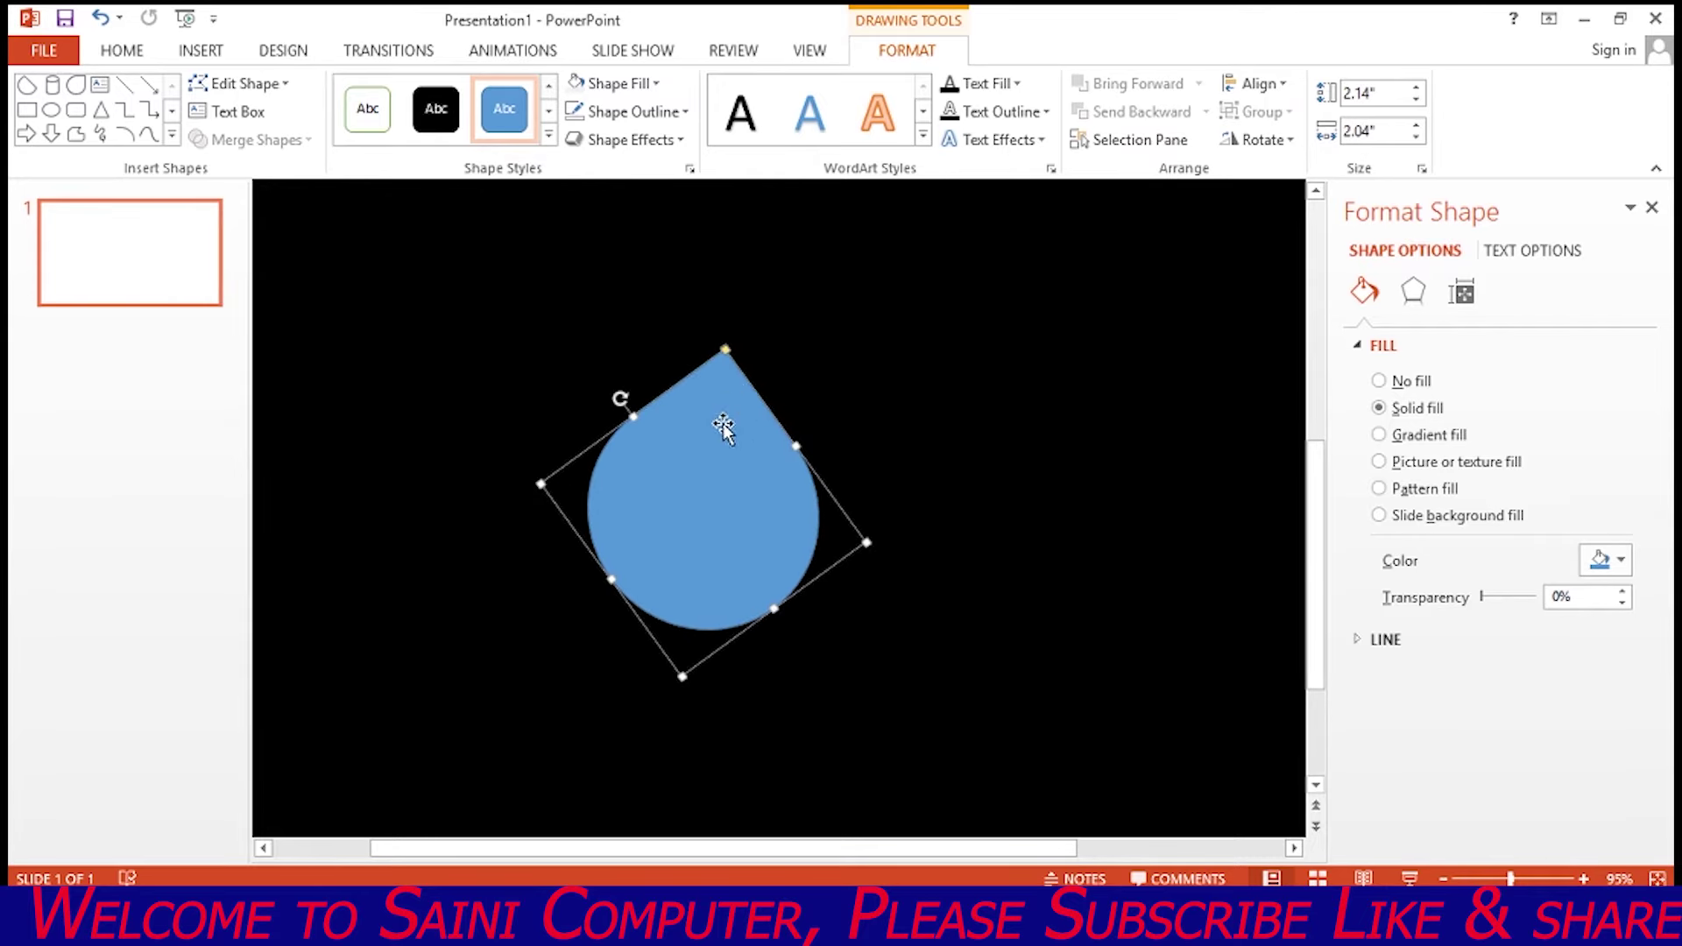
pyautogui.moveTo(710, 500); pyautogui.dragTo(730, 510)
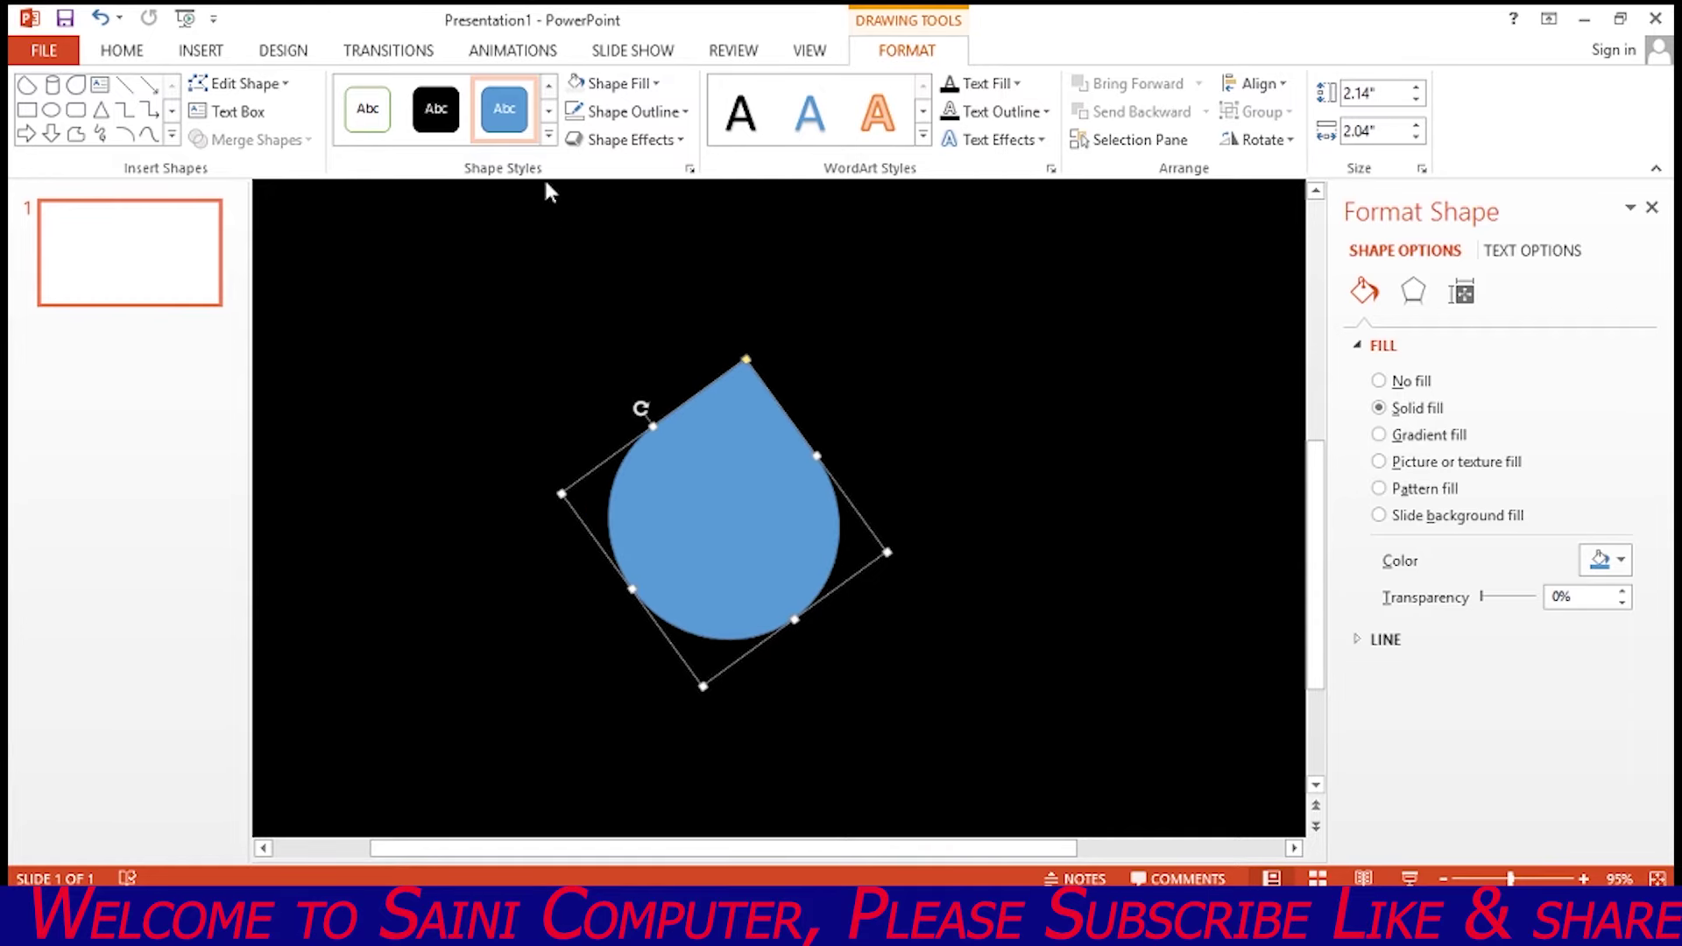
# Remove the teardrop's outline, fill it light grey, and rotate its point straight up.
pyautogui.click(367, 112)
pyautogui.click(633, 112)
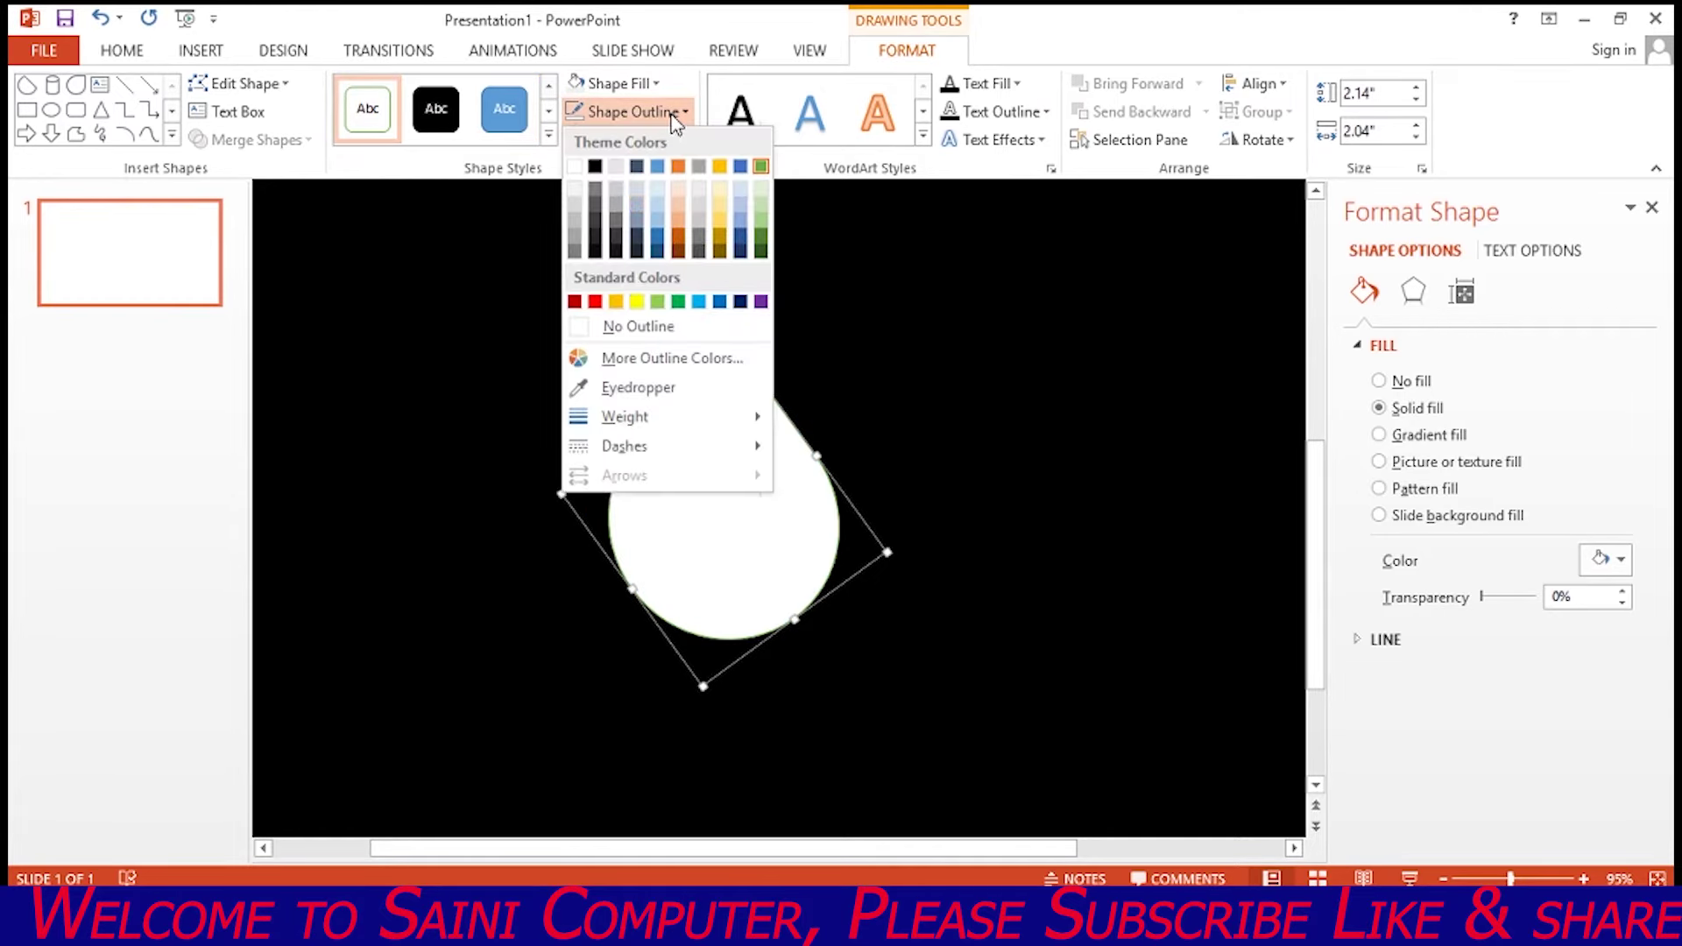
pyautogui.click(624, 326)
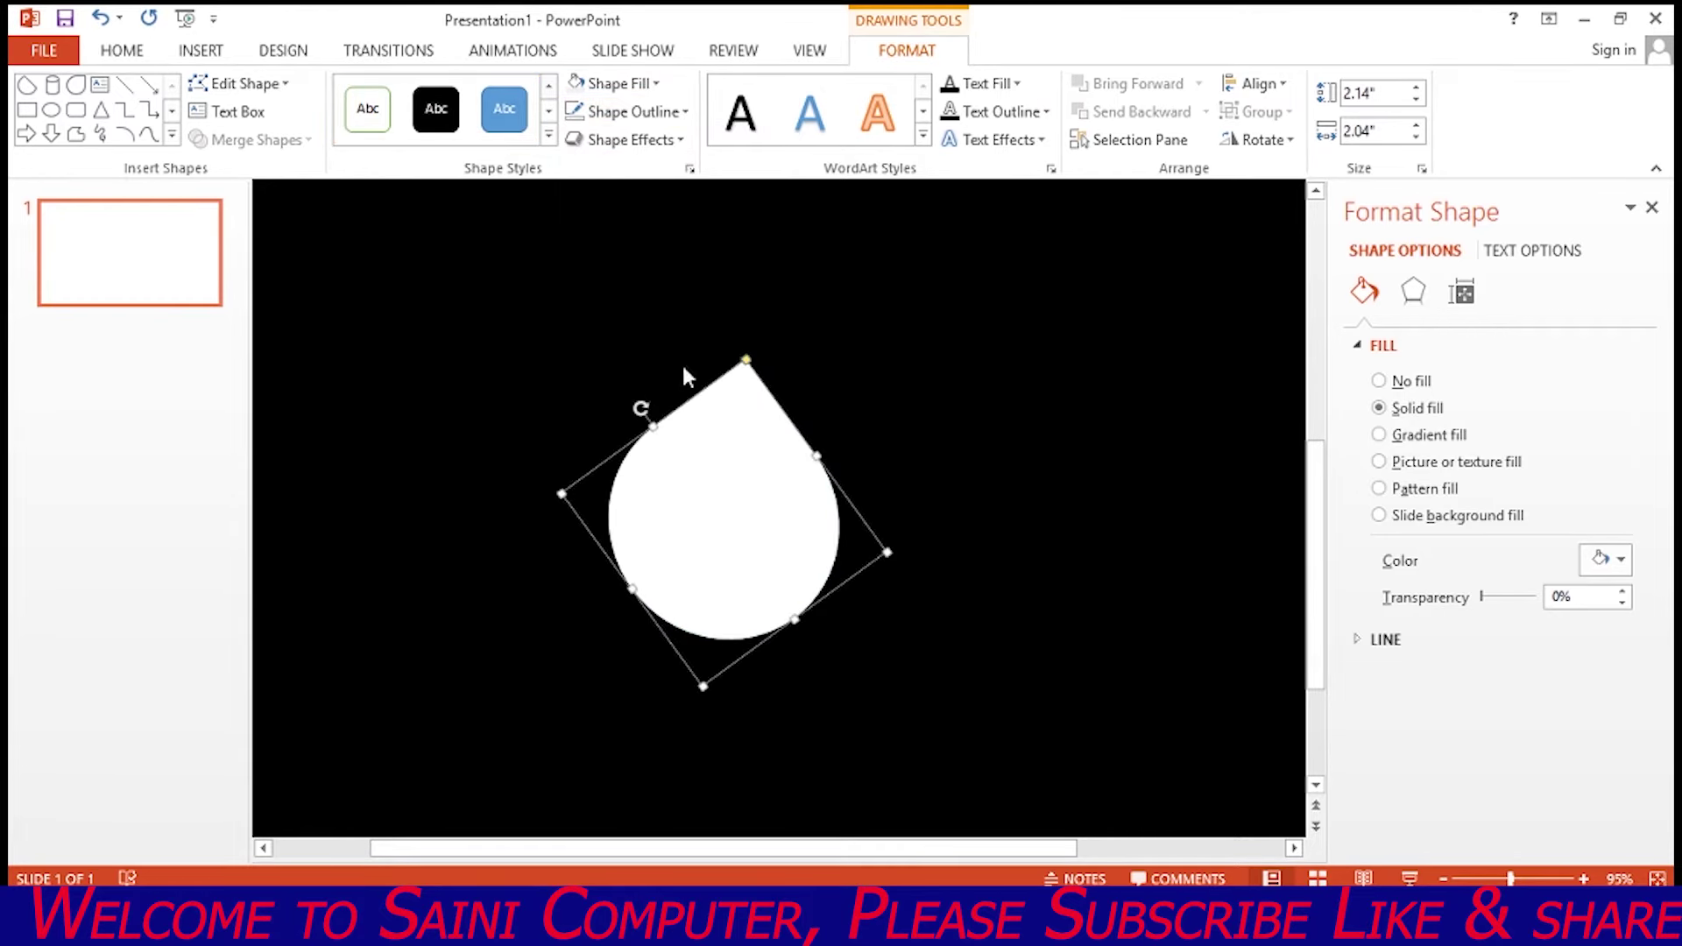
pyautogui.click(613, 83)
pyautogui.click(575, 158)
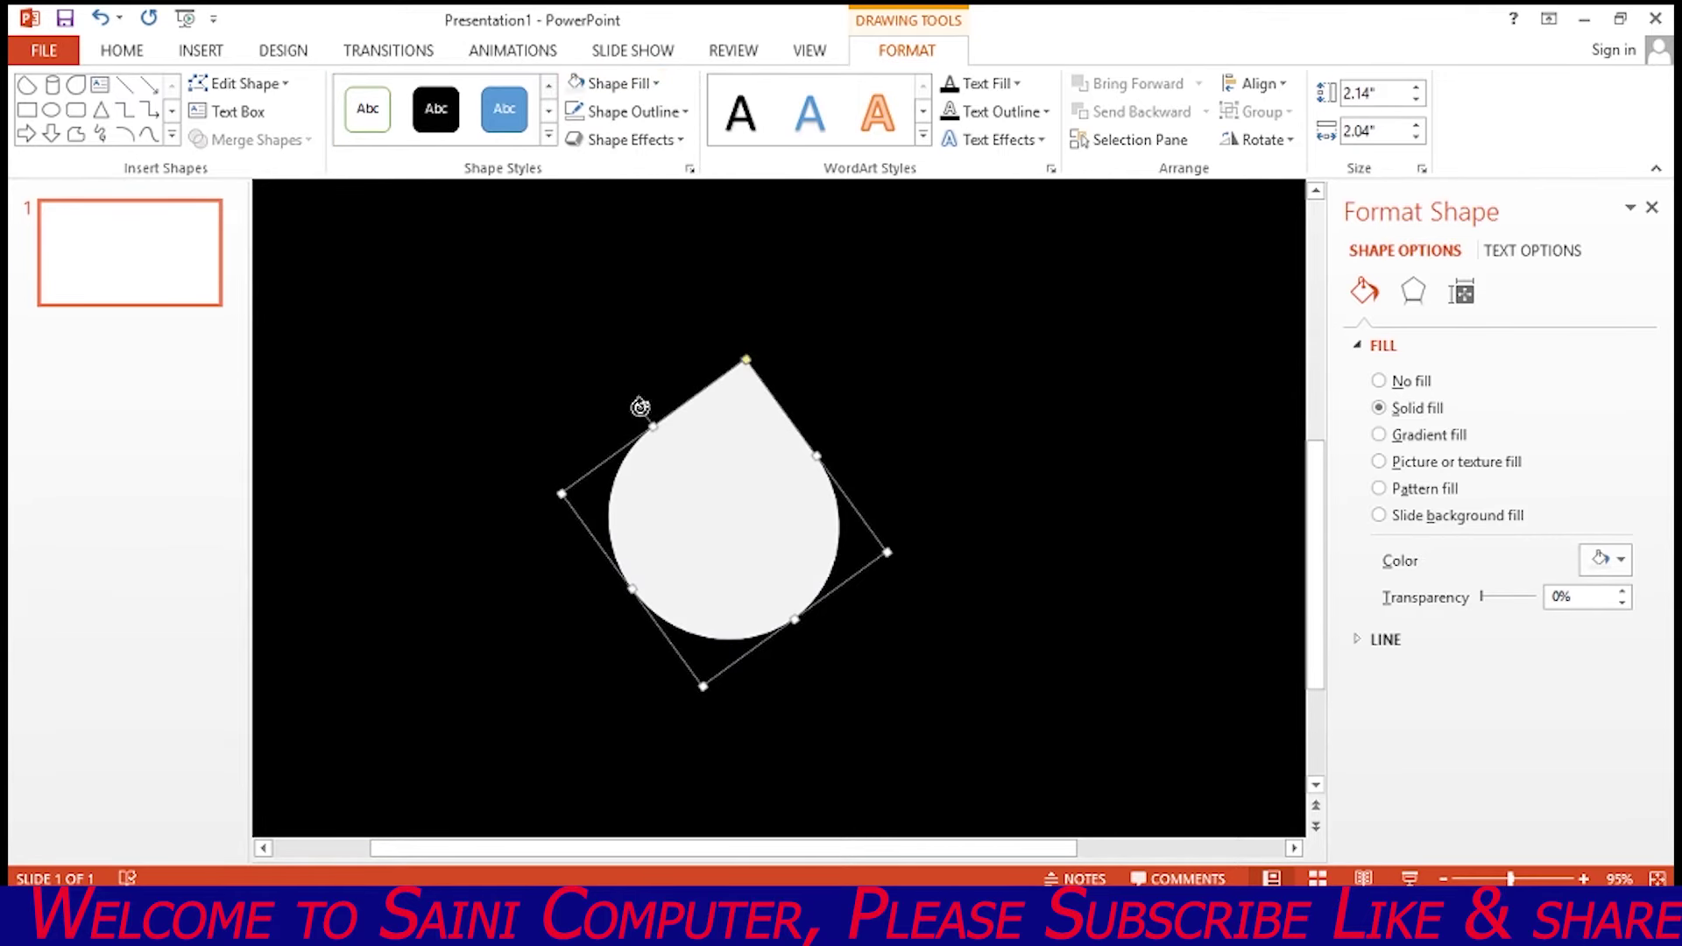
pyautogui.moveTo(640, 407); pyautogui.dragTo(629, 417)
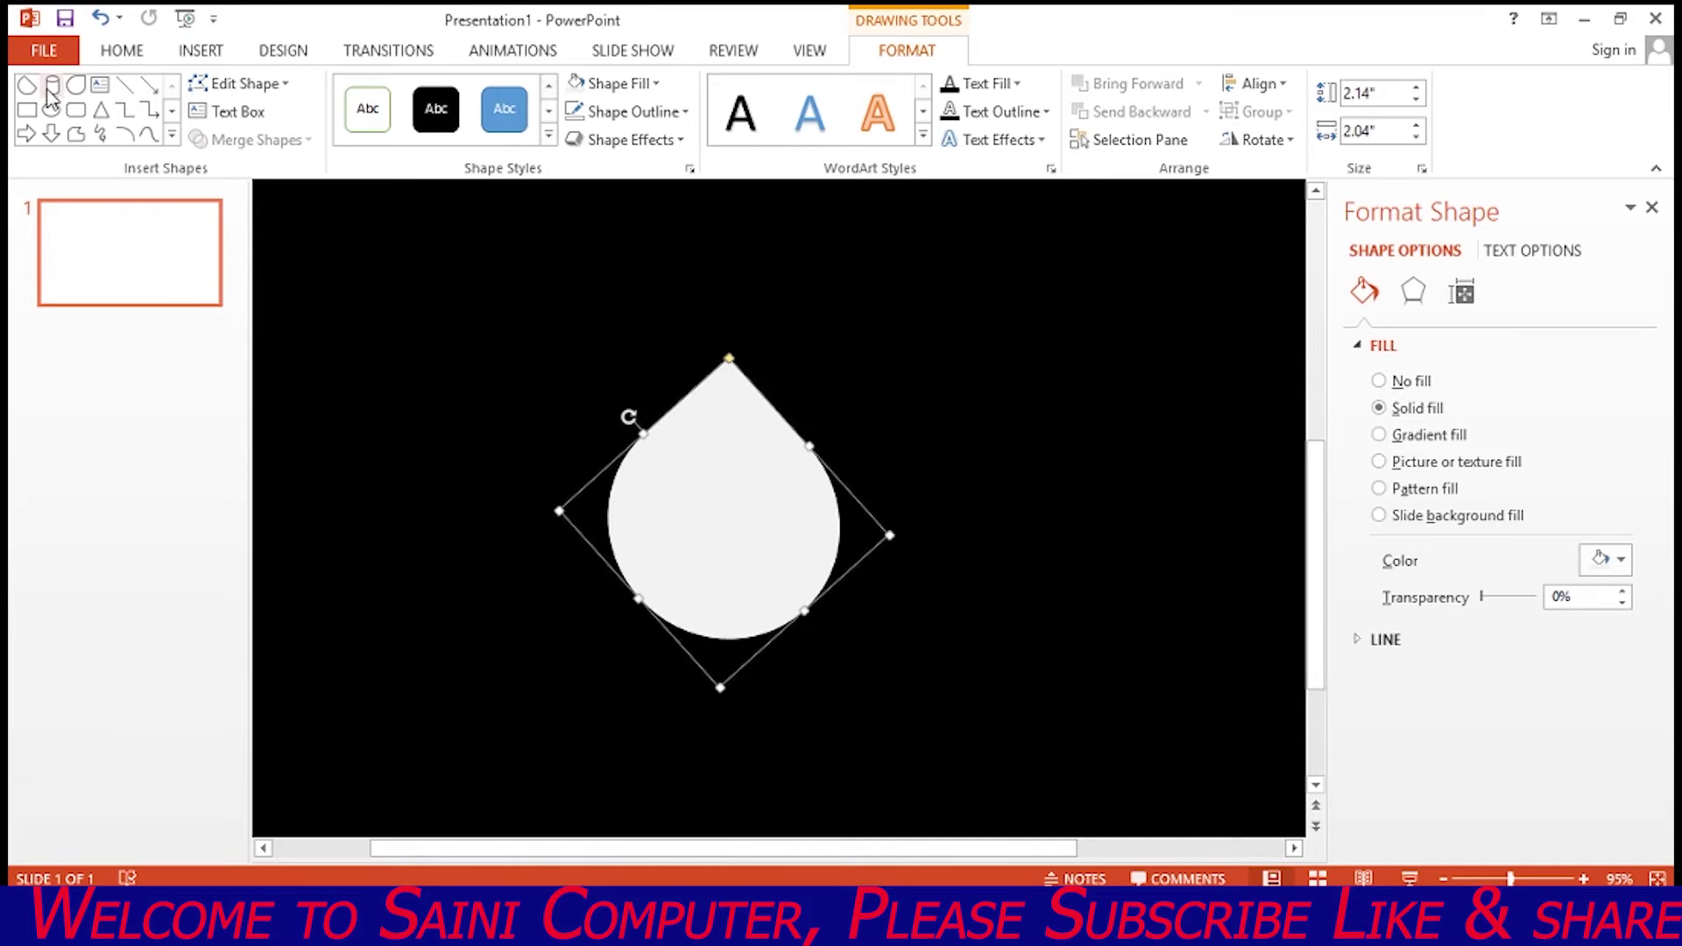
pyautogui.click(171, 136)
# Draw a small can on top of the bulb, colour it orange and remove its outline.
pyautogui.click(55, 133)
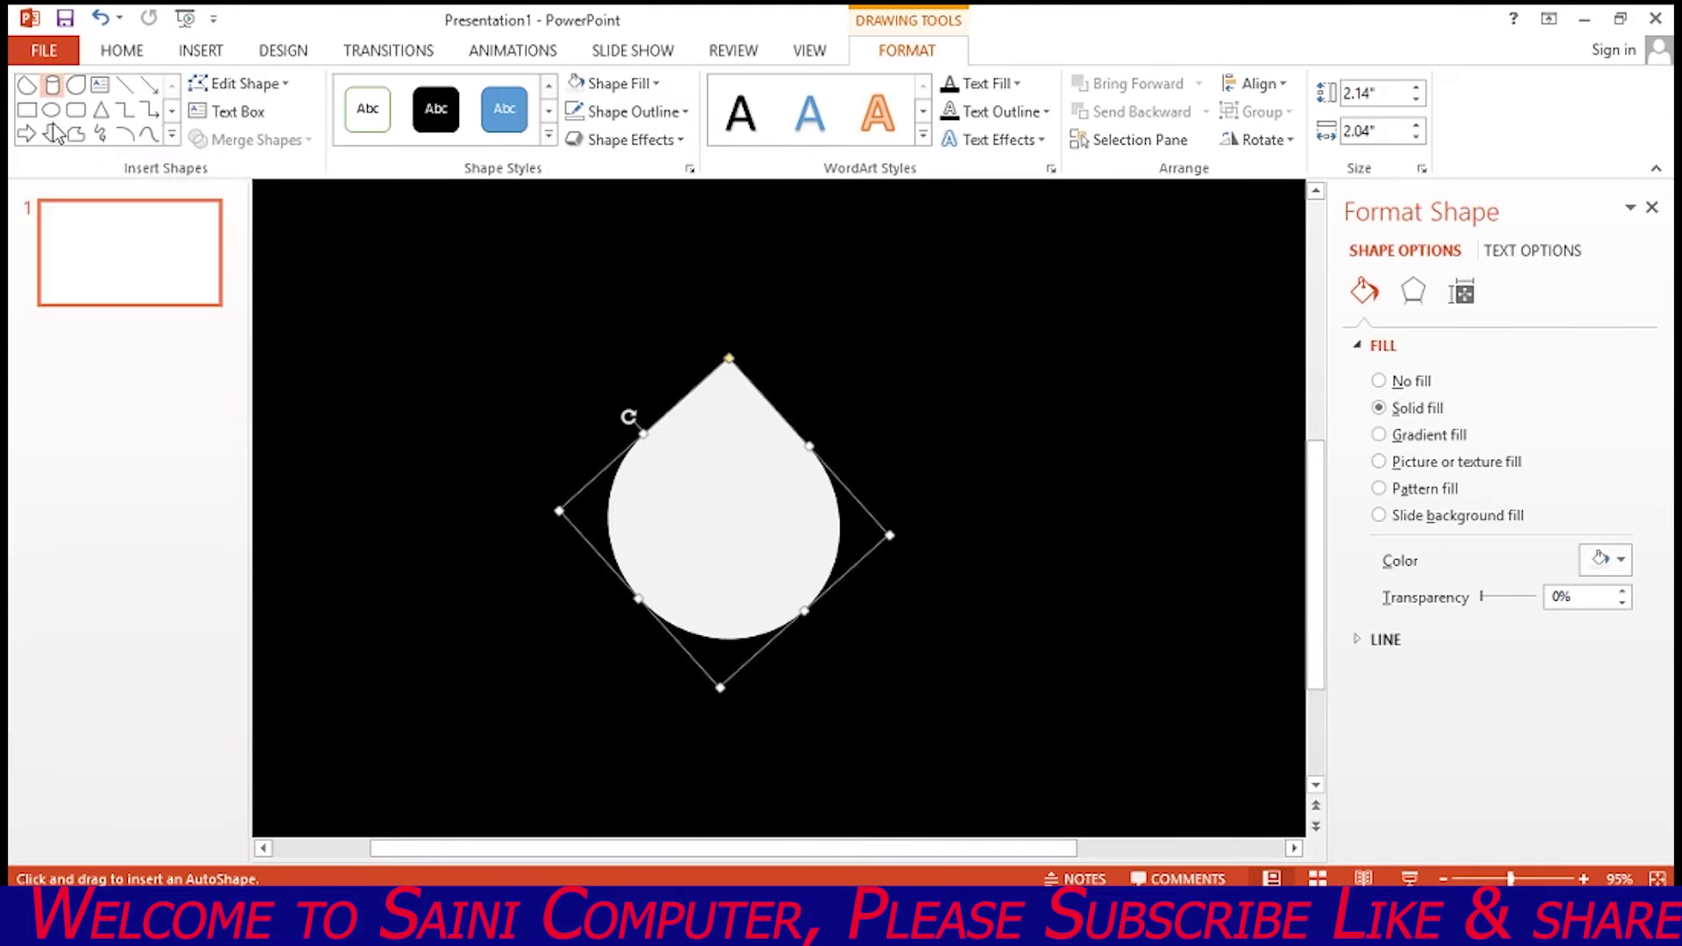
pyautogui.moveTo(712, 371)
pyautogui.mouseDown()
pyautogui.moveTo(762, 401)
pyautogui.moveTo(713, 371)
pyautogui.mouseUp()
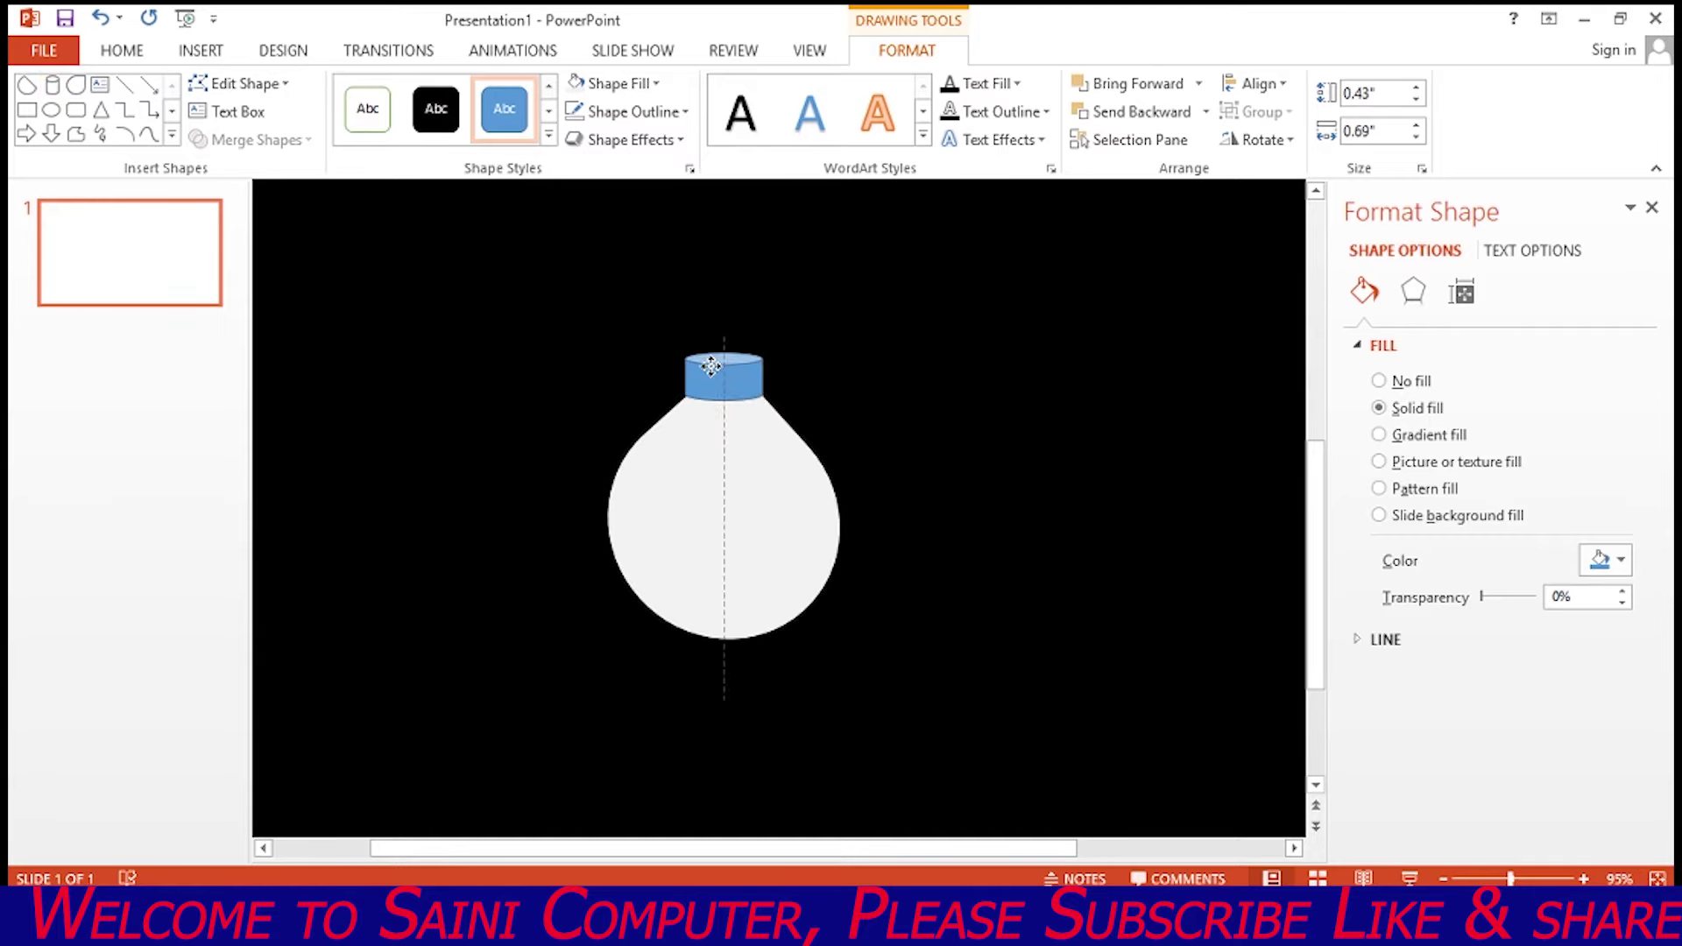
pyautogui.click(617, 83)
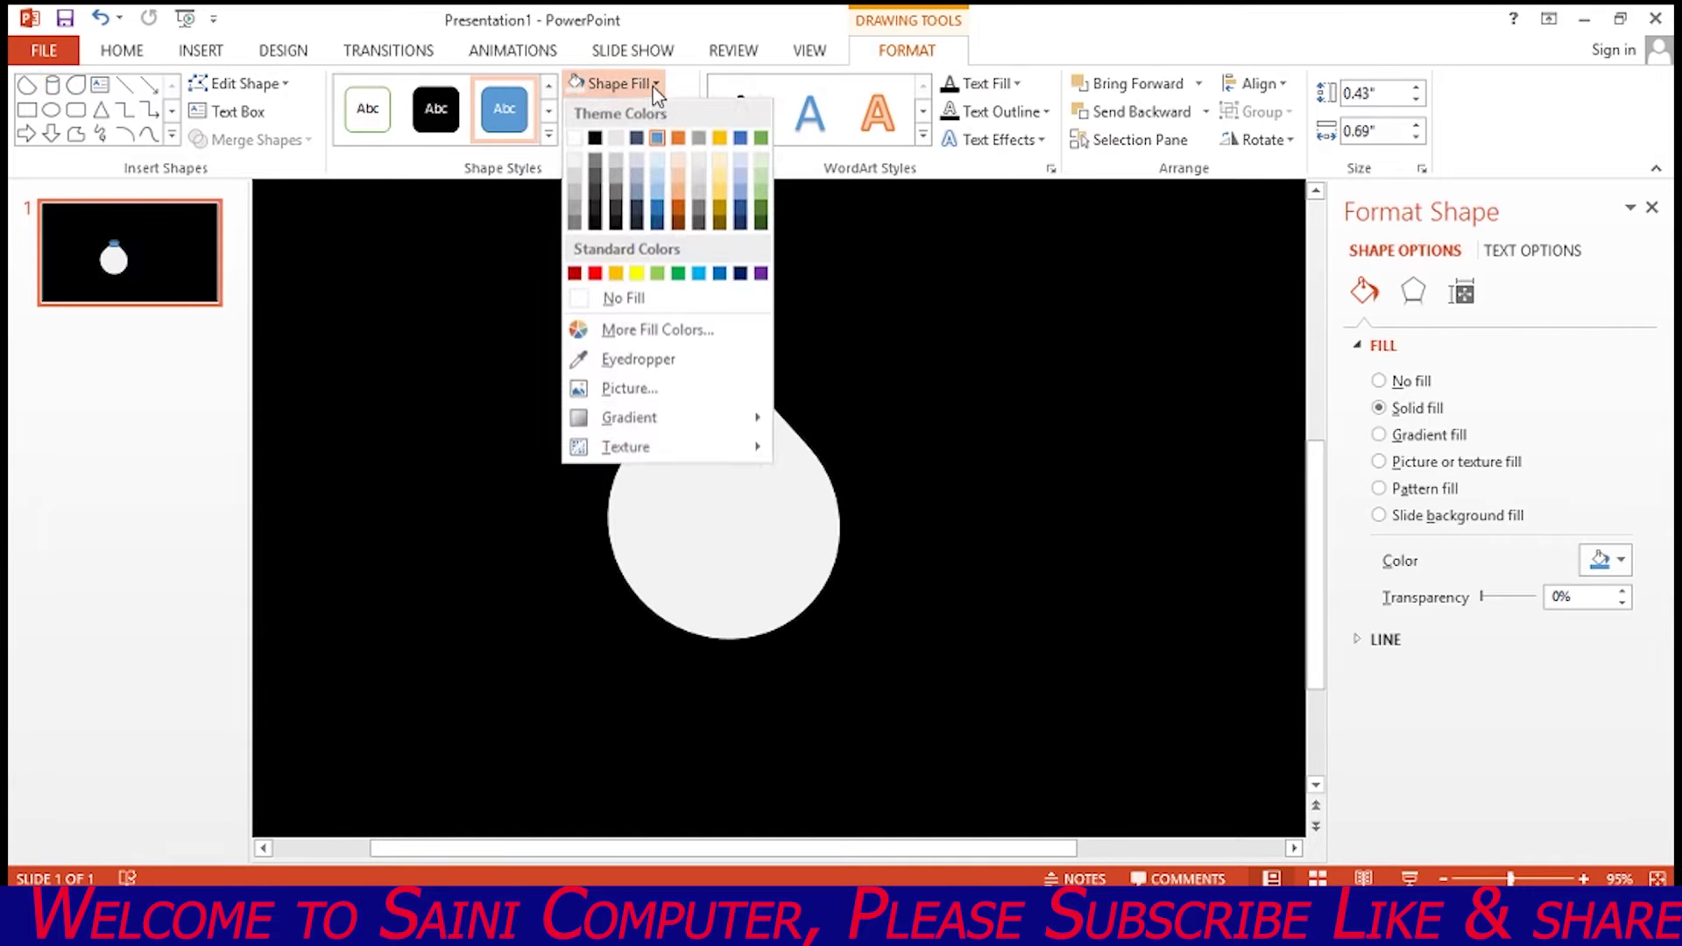
pyautogui.click(677, 196)
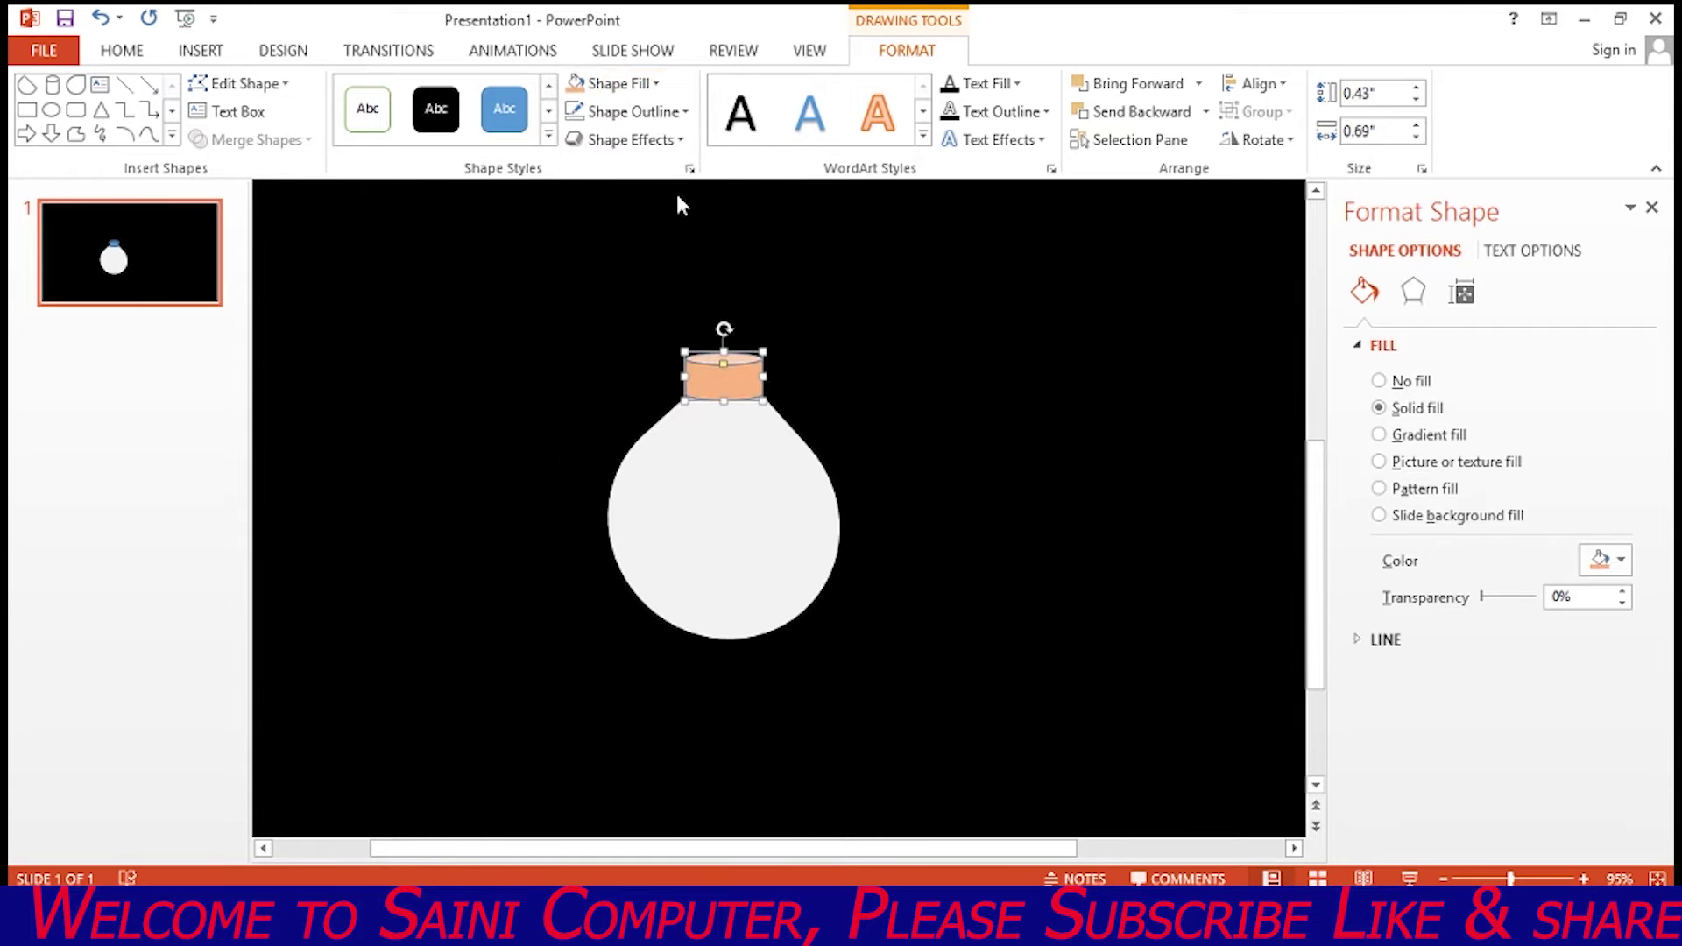
pyautogui.click(618, 111)
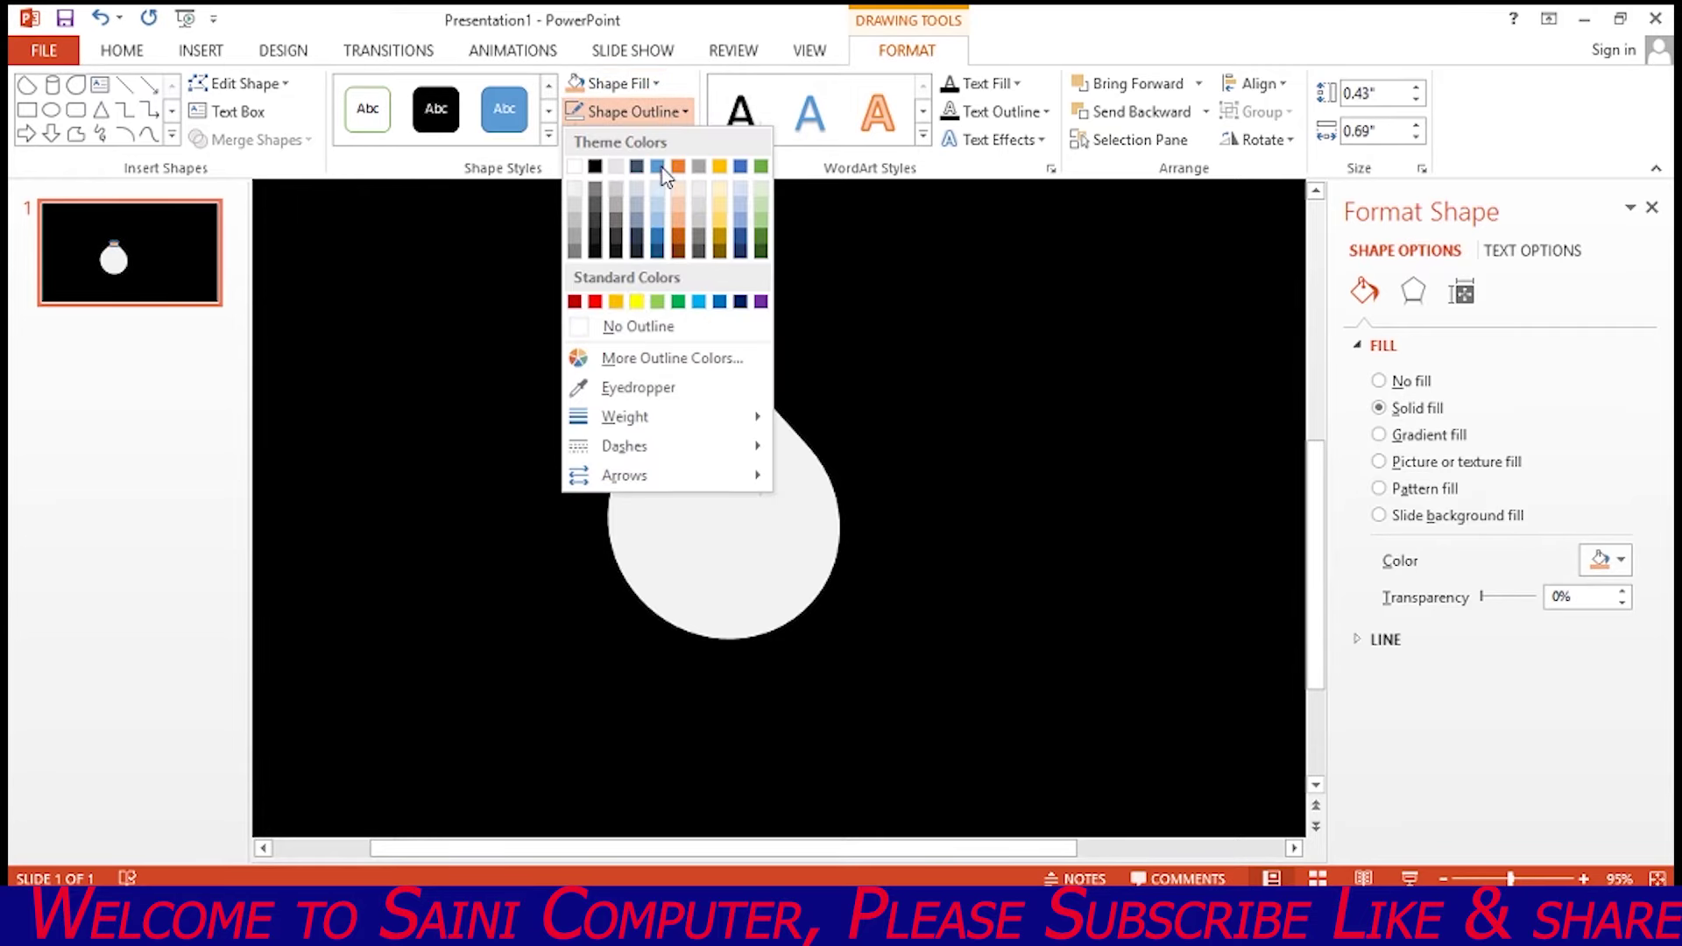
pyautogui.click(636, 326)
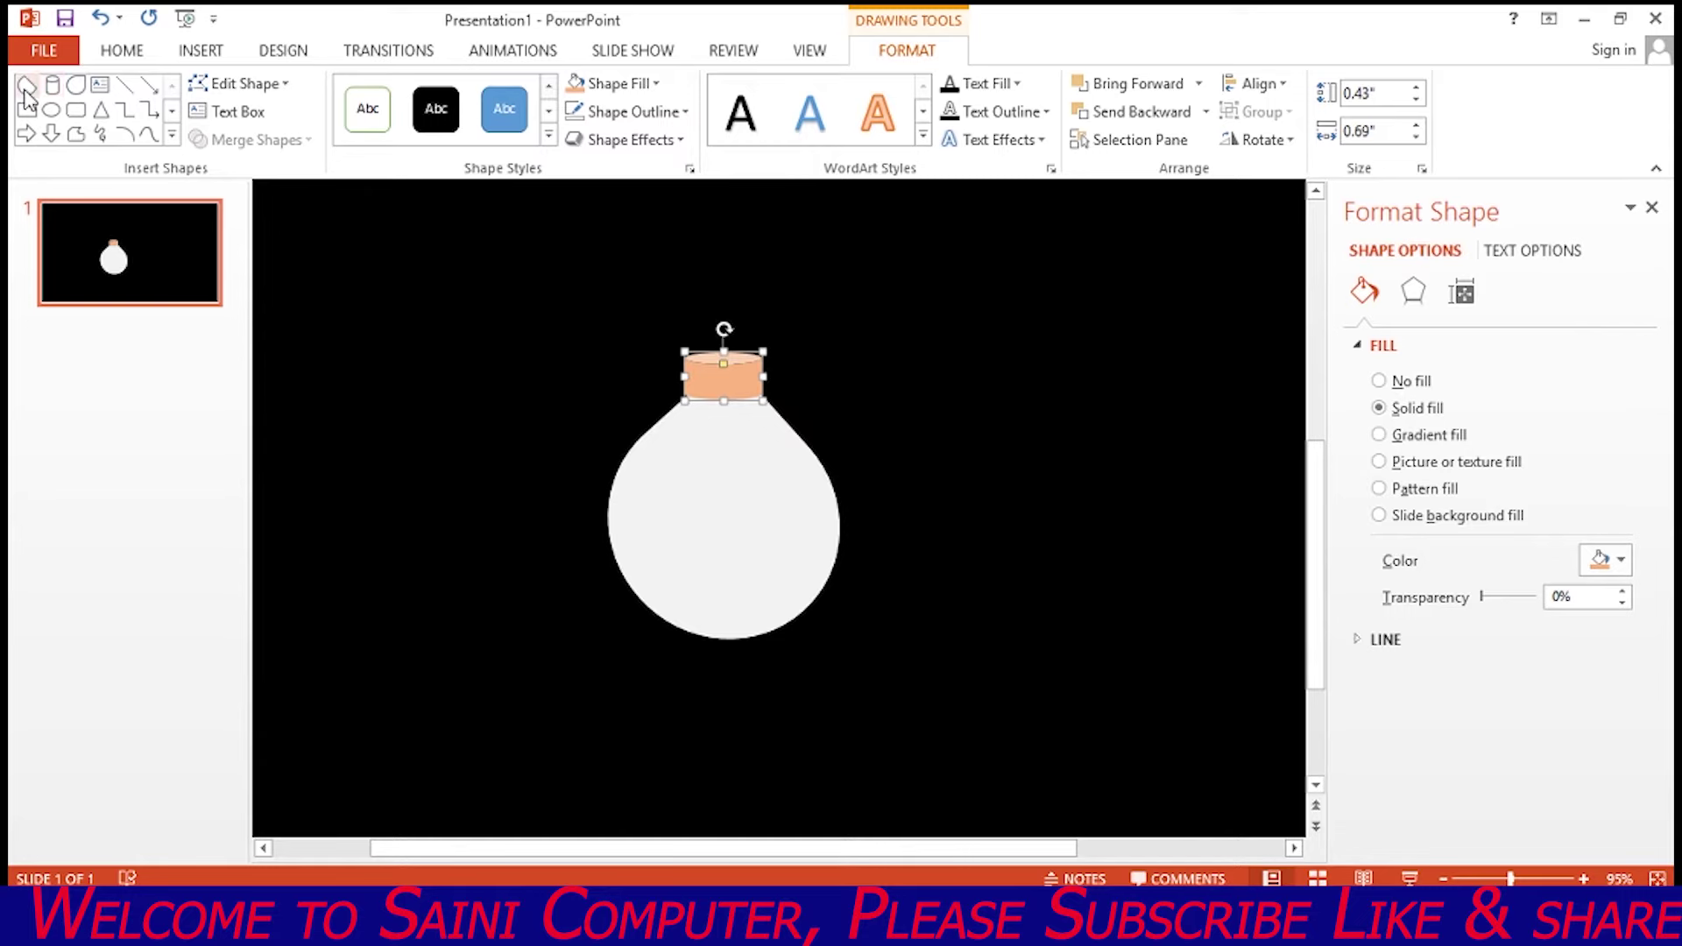
pyautogui.click(410, 187)
# Add a second, narrower and shorter can above it in dark orange with no outline.
pyautogui.click(424, 140)
pyautogui.click(440, 196)
pyautogui.moveTo(438, 353)
pyautogui.mouseDown()
pyautogui.moveTo(529, 445)
pyautogui.moveTo(718, 381)
pyautogui.moveTo(707, 348)
pyautogui.moveTo(762, 333)
pyautogui.mouseUp()
pyautogui.moveTo(686, 378); pyautogui.dragTo(723, 348)
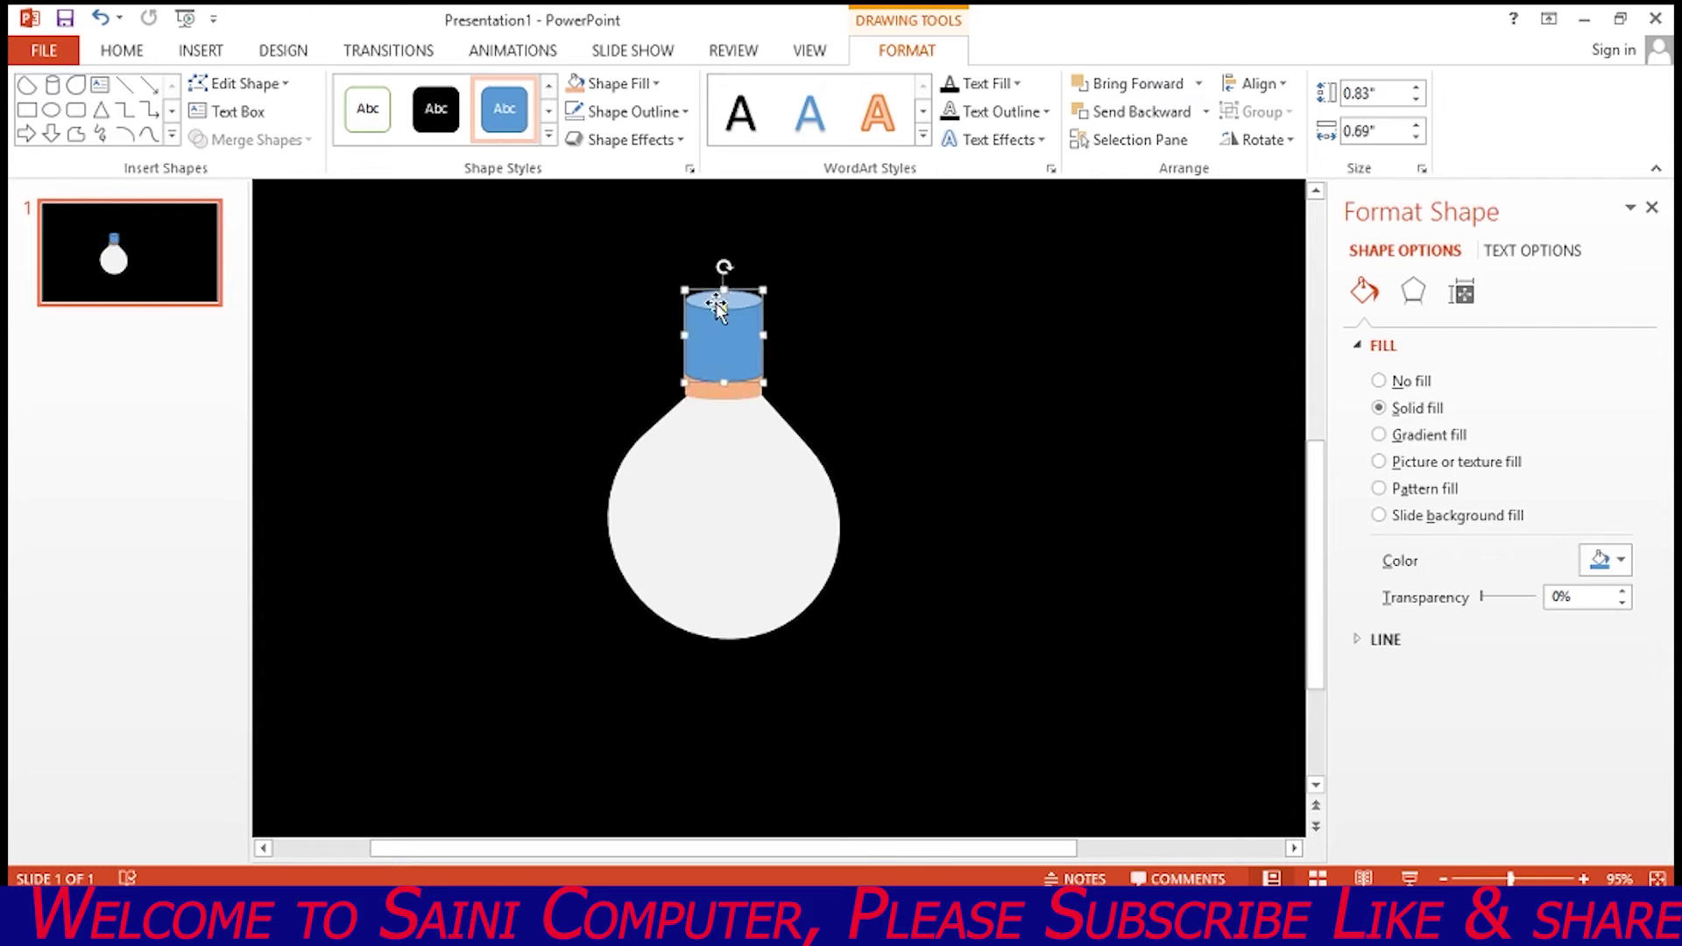
pyautogui.moveTo(723, 290); pyautogui.dragTo(723, 330)
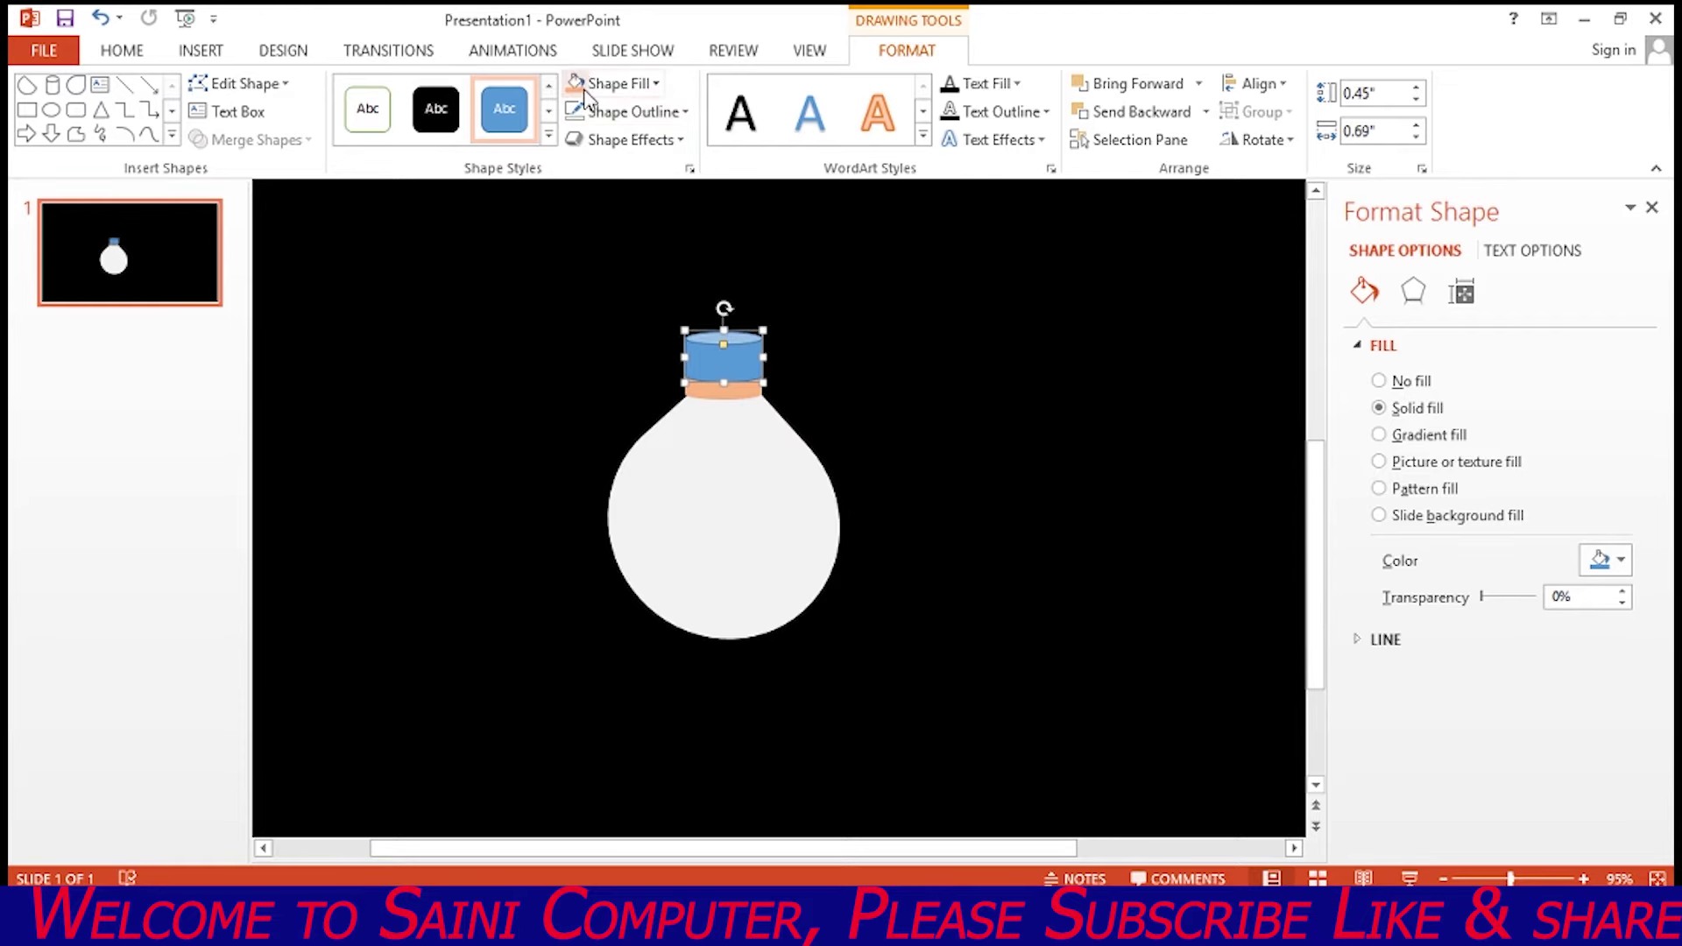
pyautogui.click(657, 85)
pyautogui.click(679, 210)
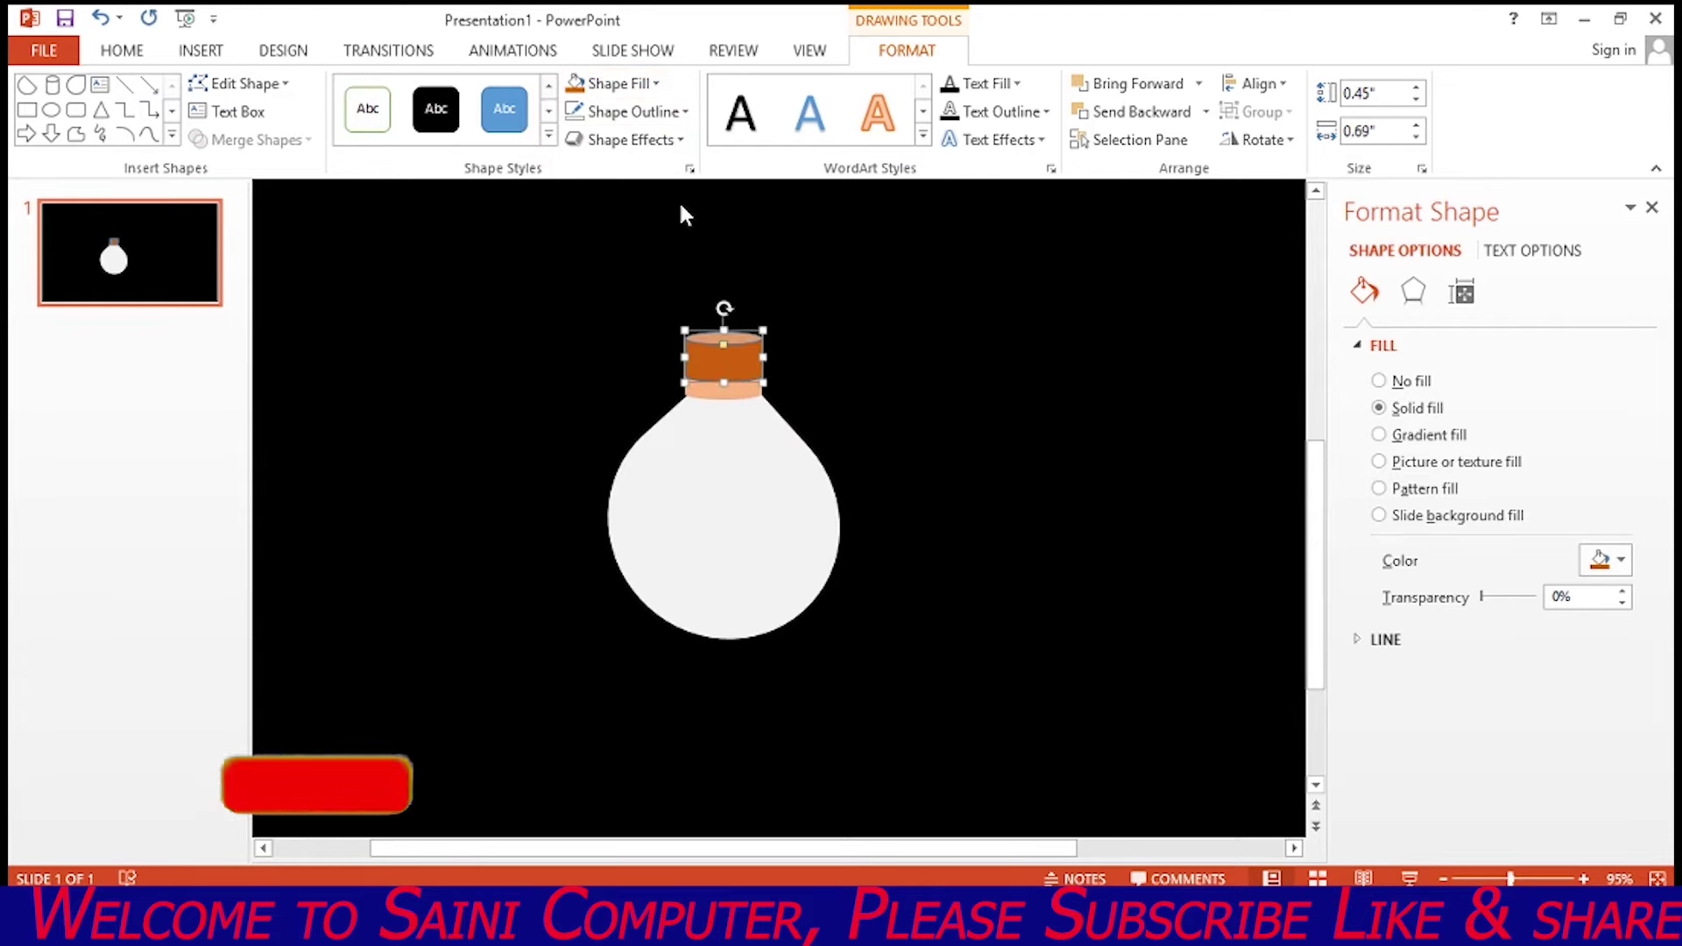
pyautogui.click(632, 111)
pyautogui.click(638, 326)
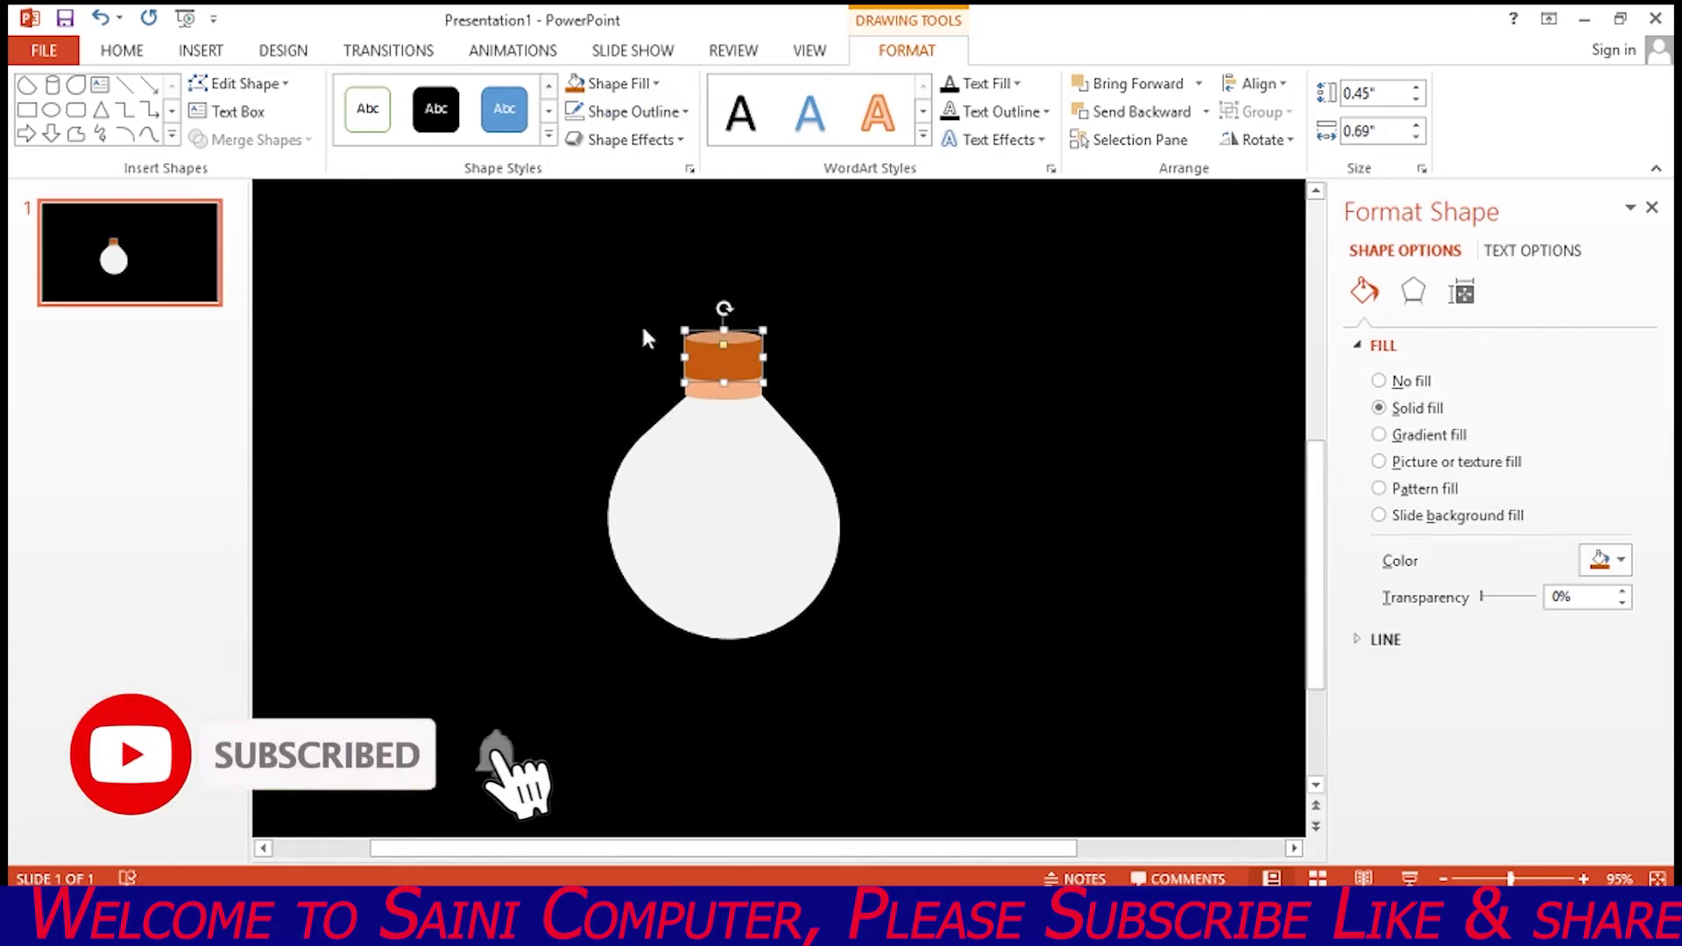
pyautogui.click(522, 291)
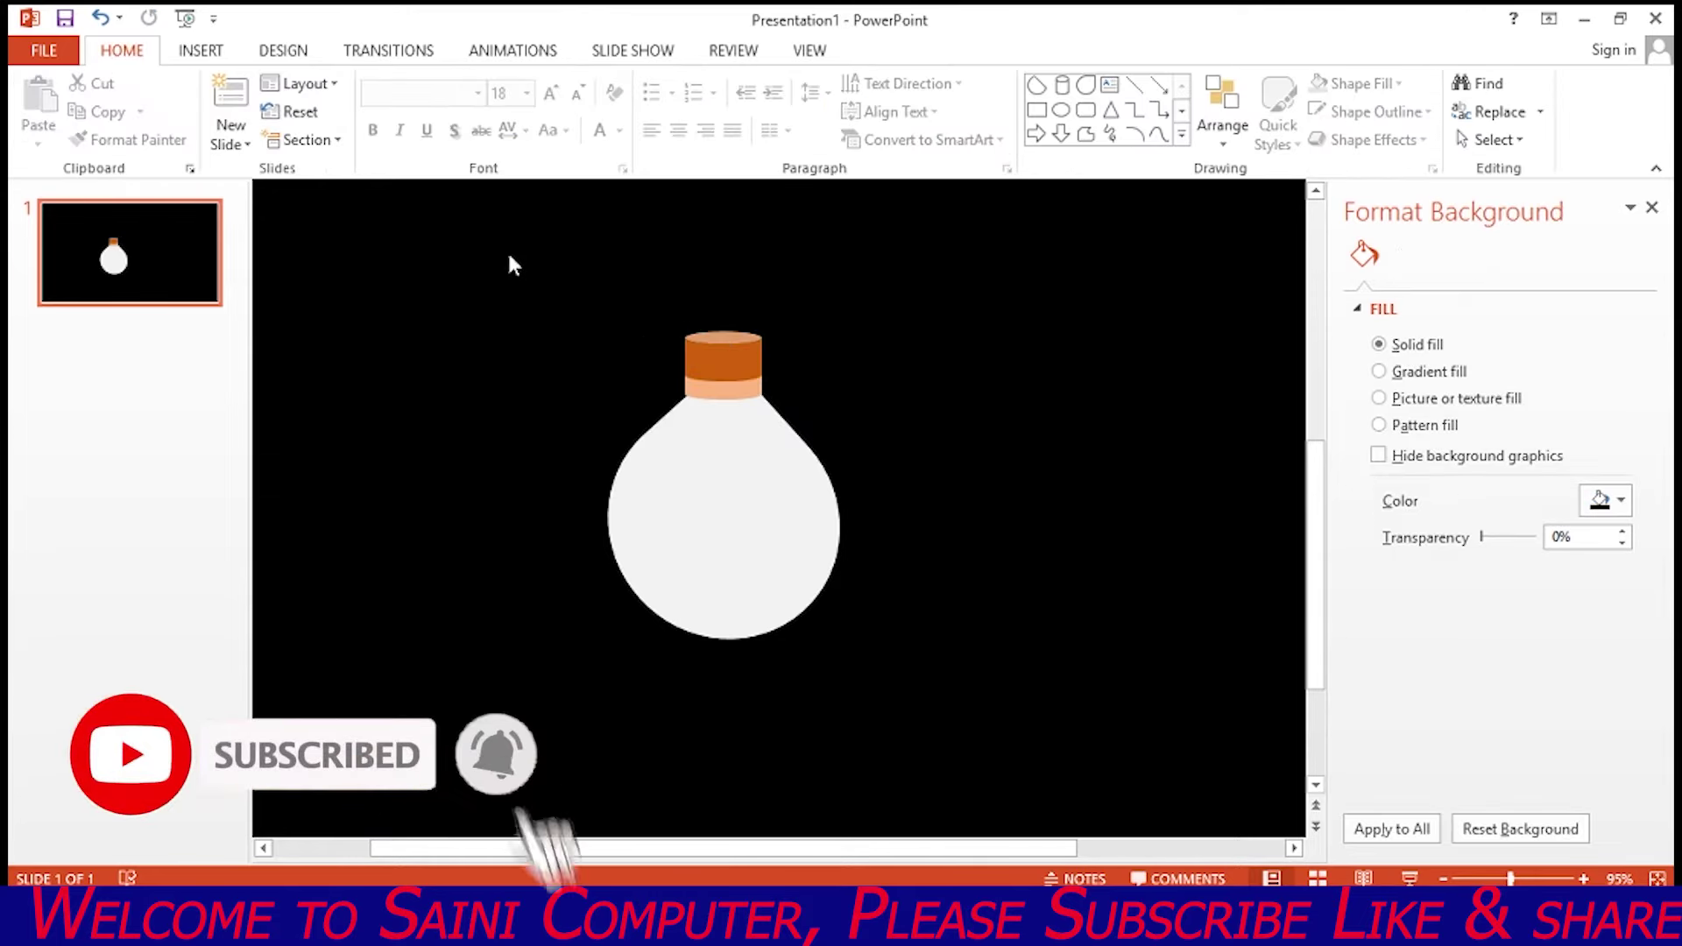
pyautogui.click(211, 56)
# Draw a chord shape and reshape it into an upright dome with a flat base.
pyautogui.click(438, 138)
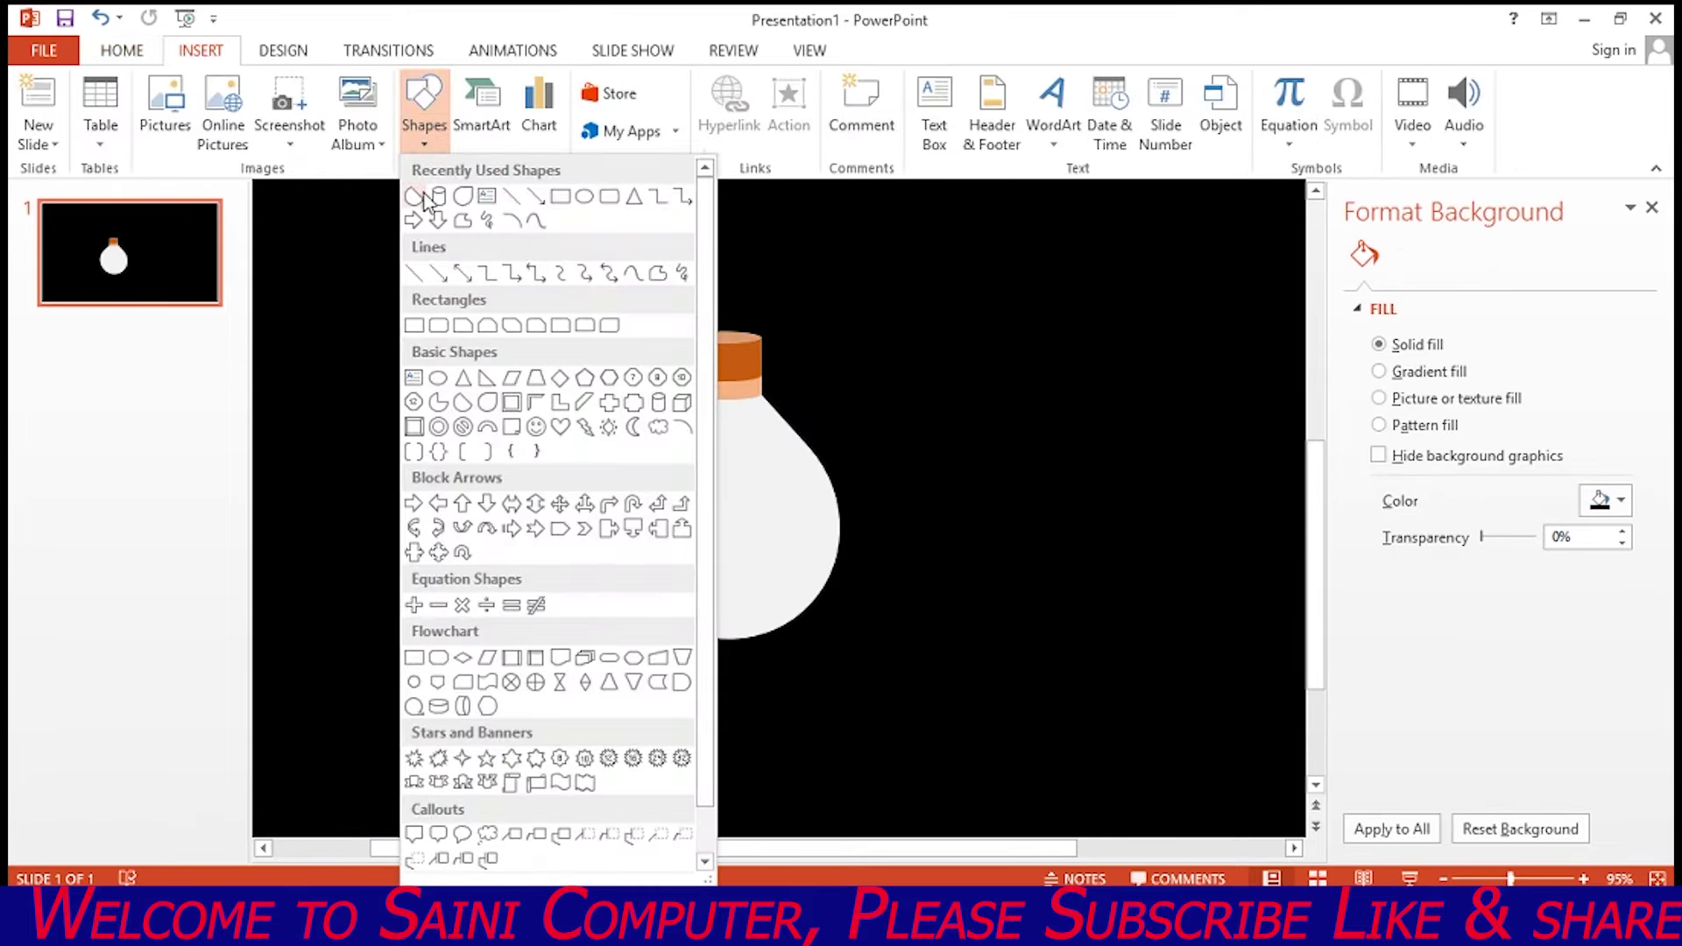
pyautogui.click(419, 196)
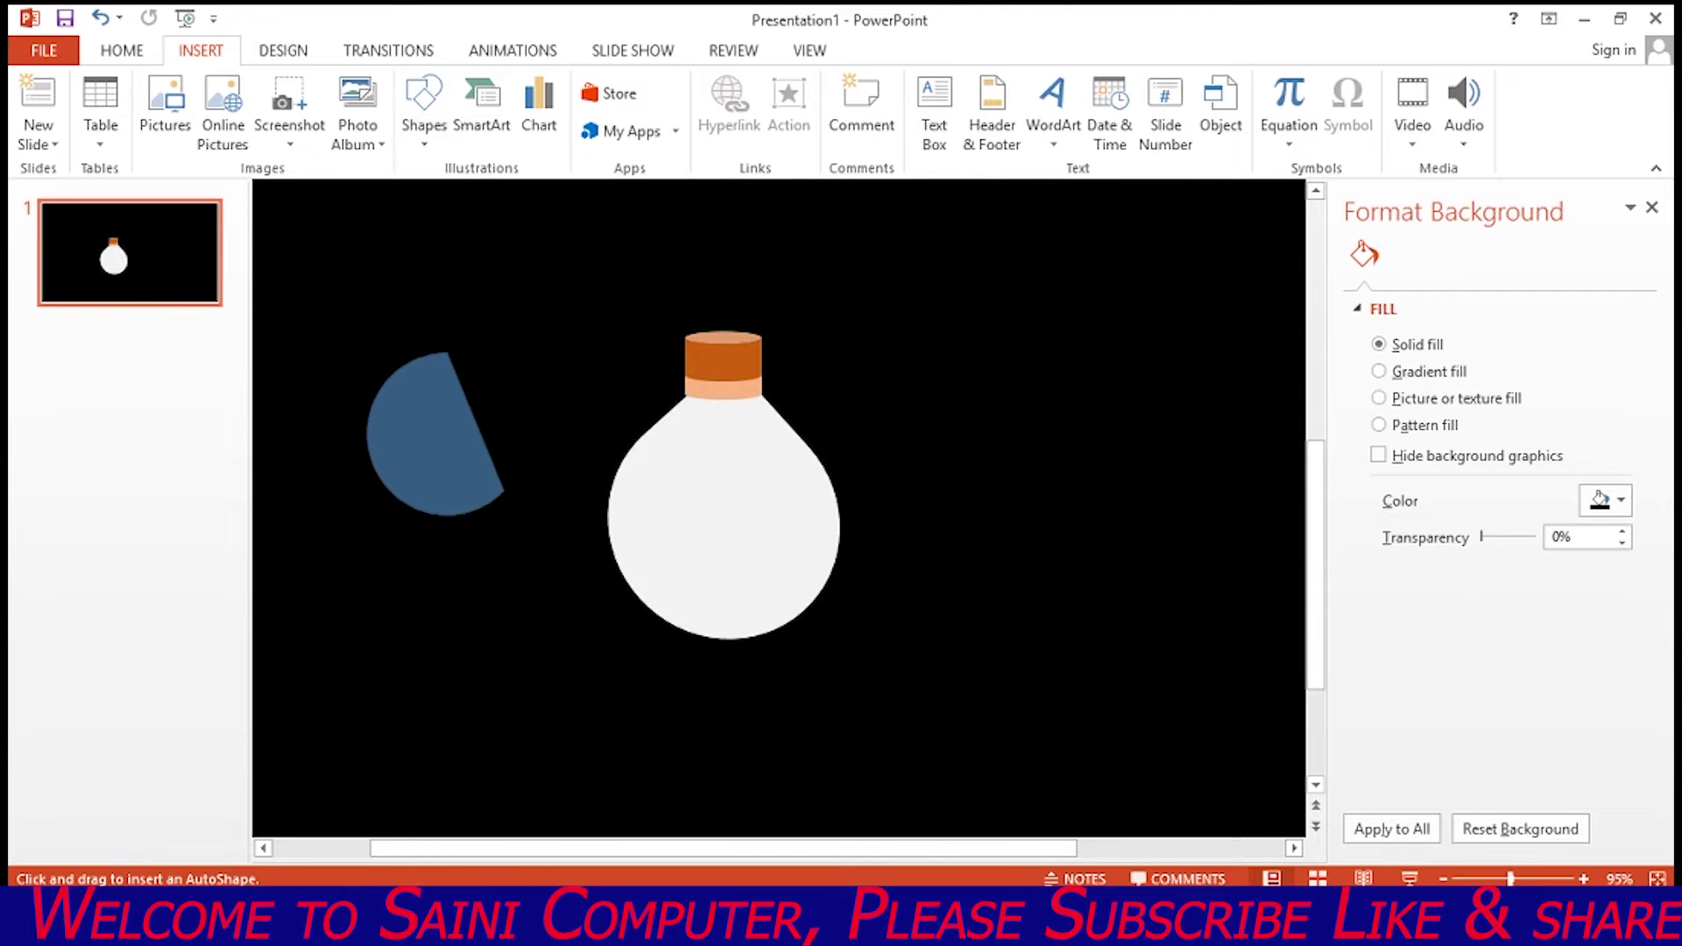
pyautogui.moveTo(365, 352); pyautogui.dragTo(615, 536)
pyautogui.moveTo(454, 446); pyautogui.dragTo(479, 493)
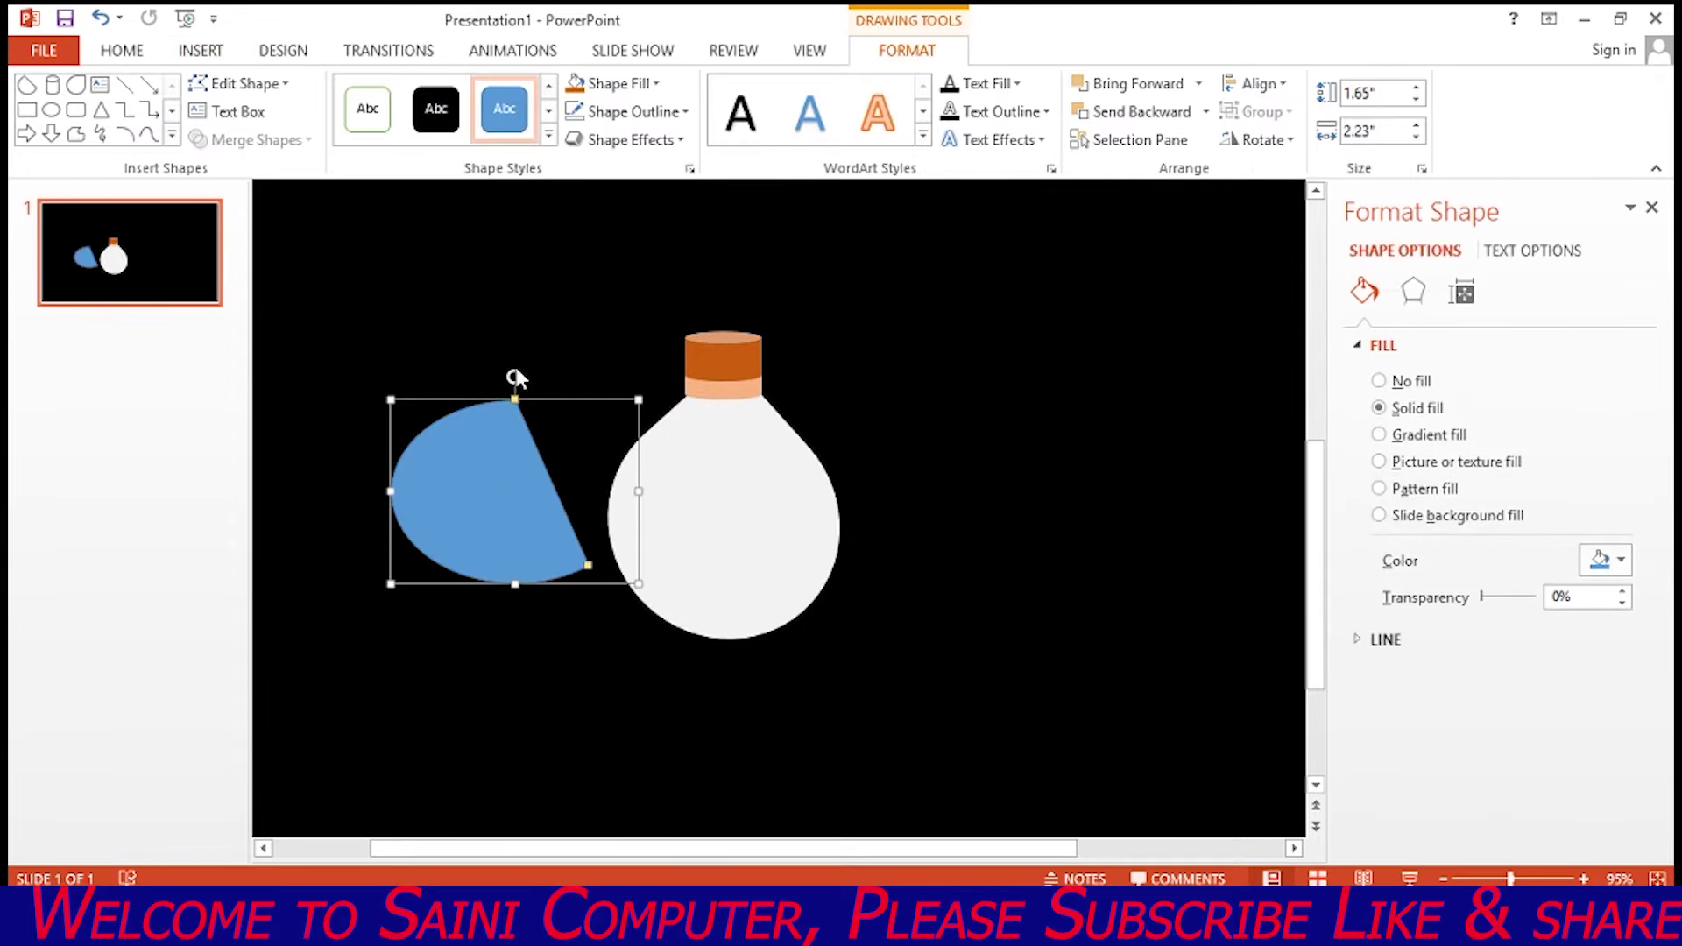
pyautogui.moveTo(513, 379); pyautogui.dragTo(404, 456)
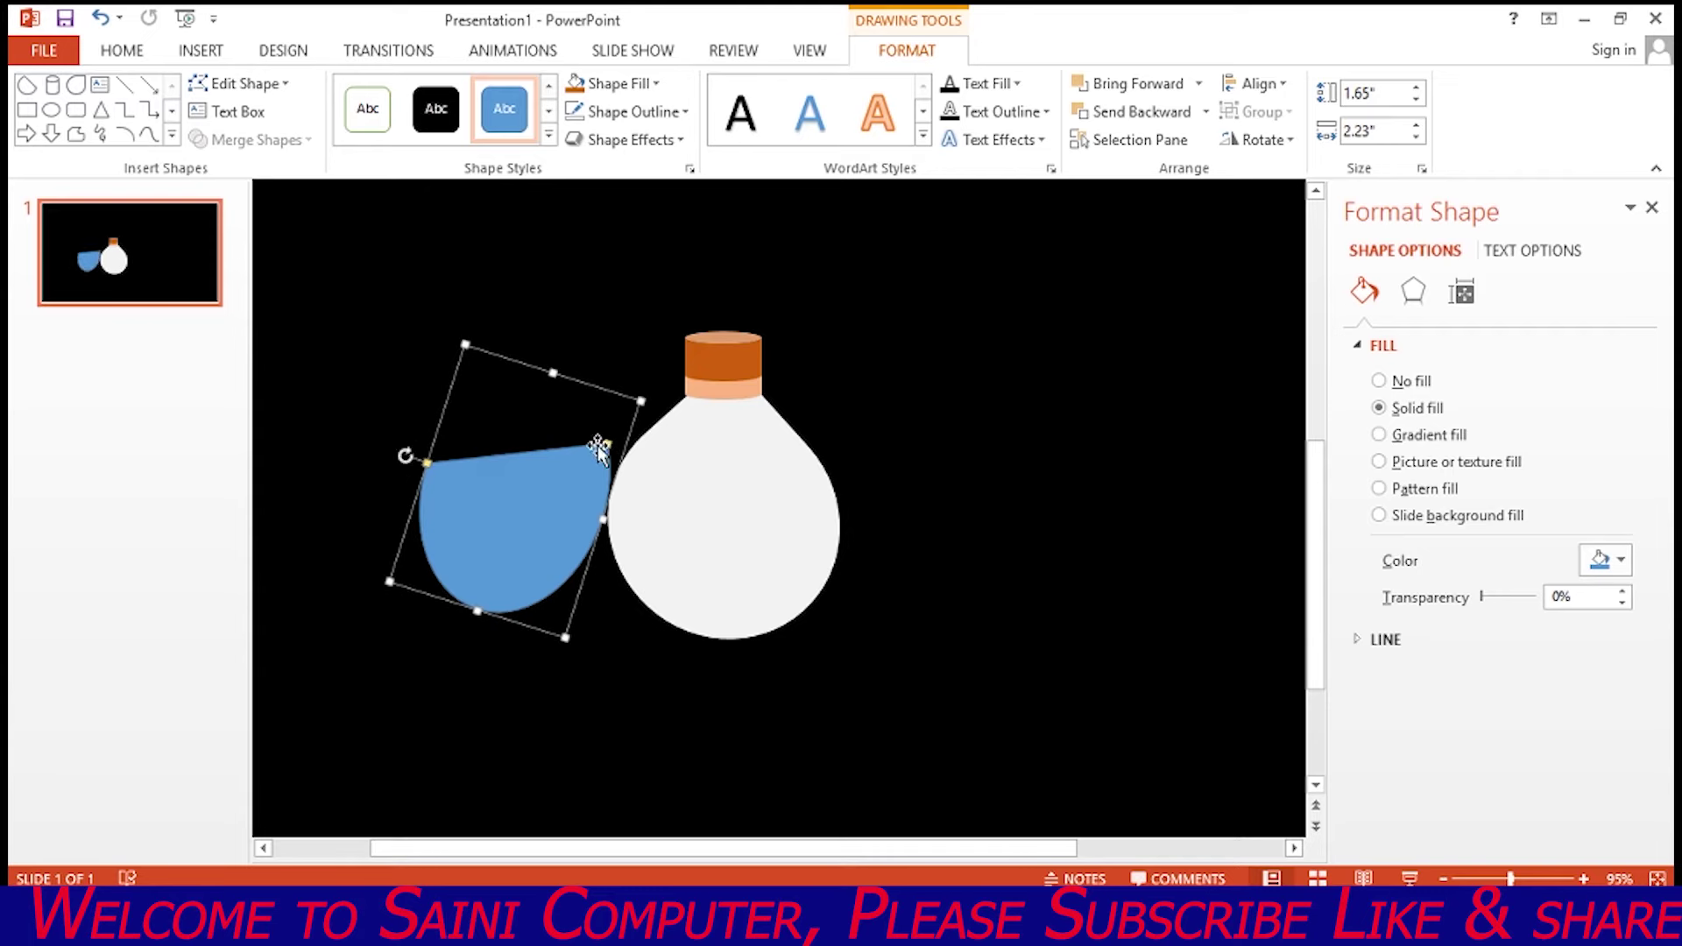
pyautogui.moveTo(403, 456); pyautogui.dragTo(414, 477)
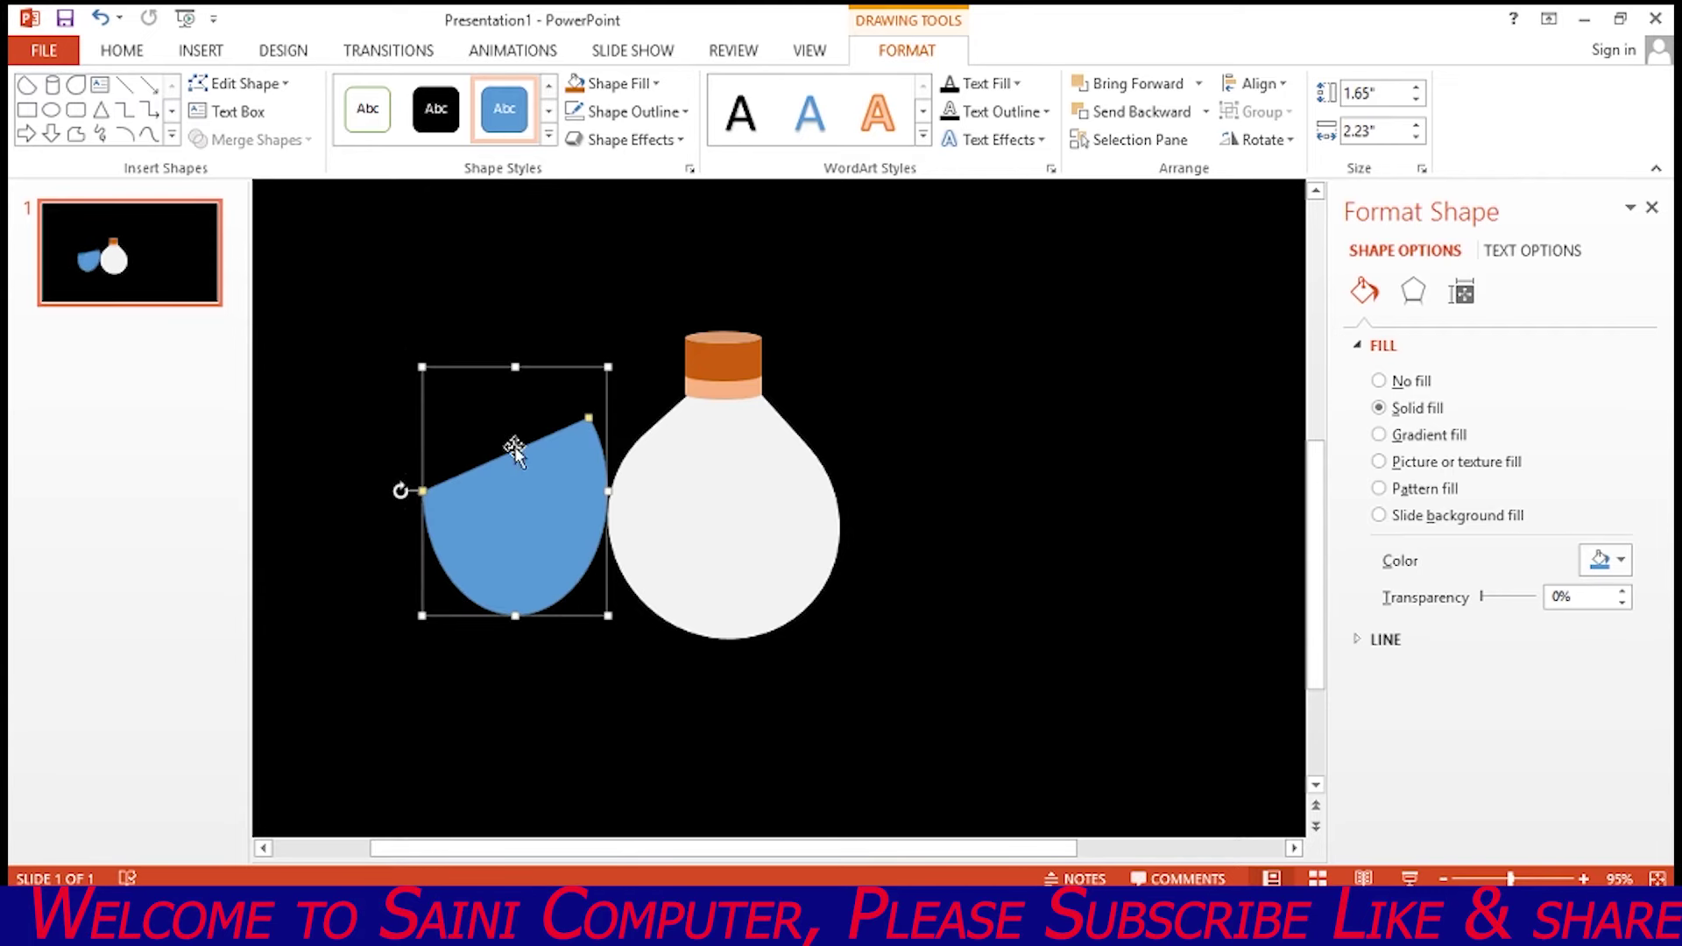
pyautogui.moveTo(588, 424); pyautogui.dragTo(586, 494)
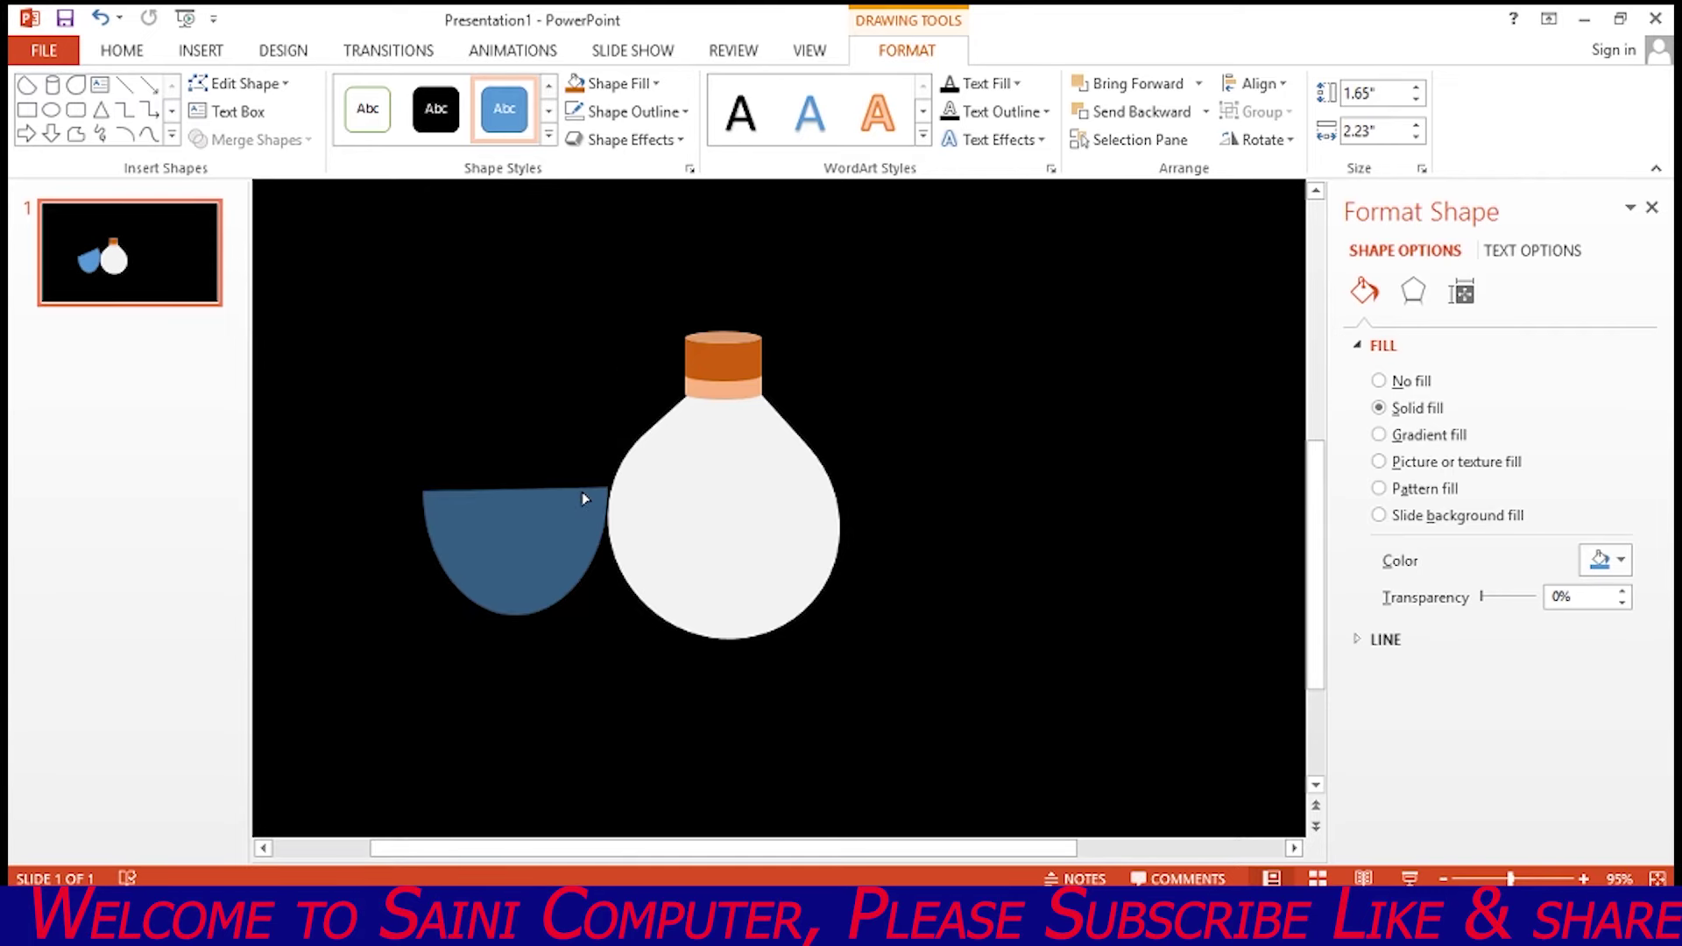
pyautogui.moveTo(518, 605)
pyautogui.mouseDown()
pyautogui.moveTo(514, 706)
pyautogui.moveTo(499, 620)
pyautogui.mouseUp()
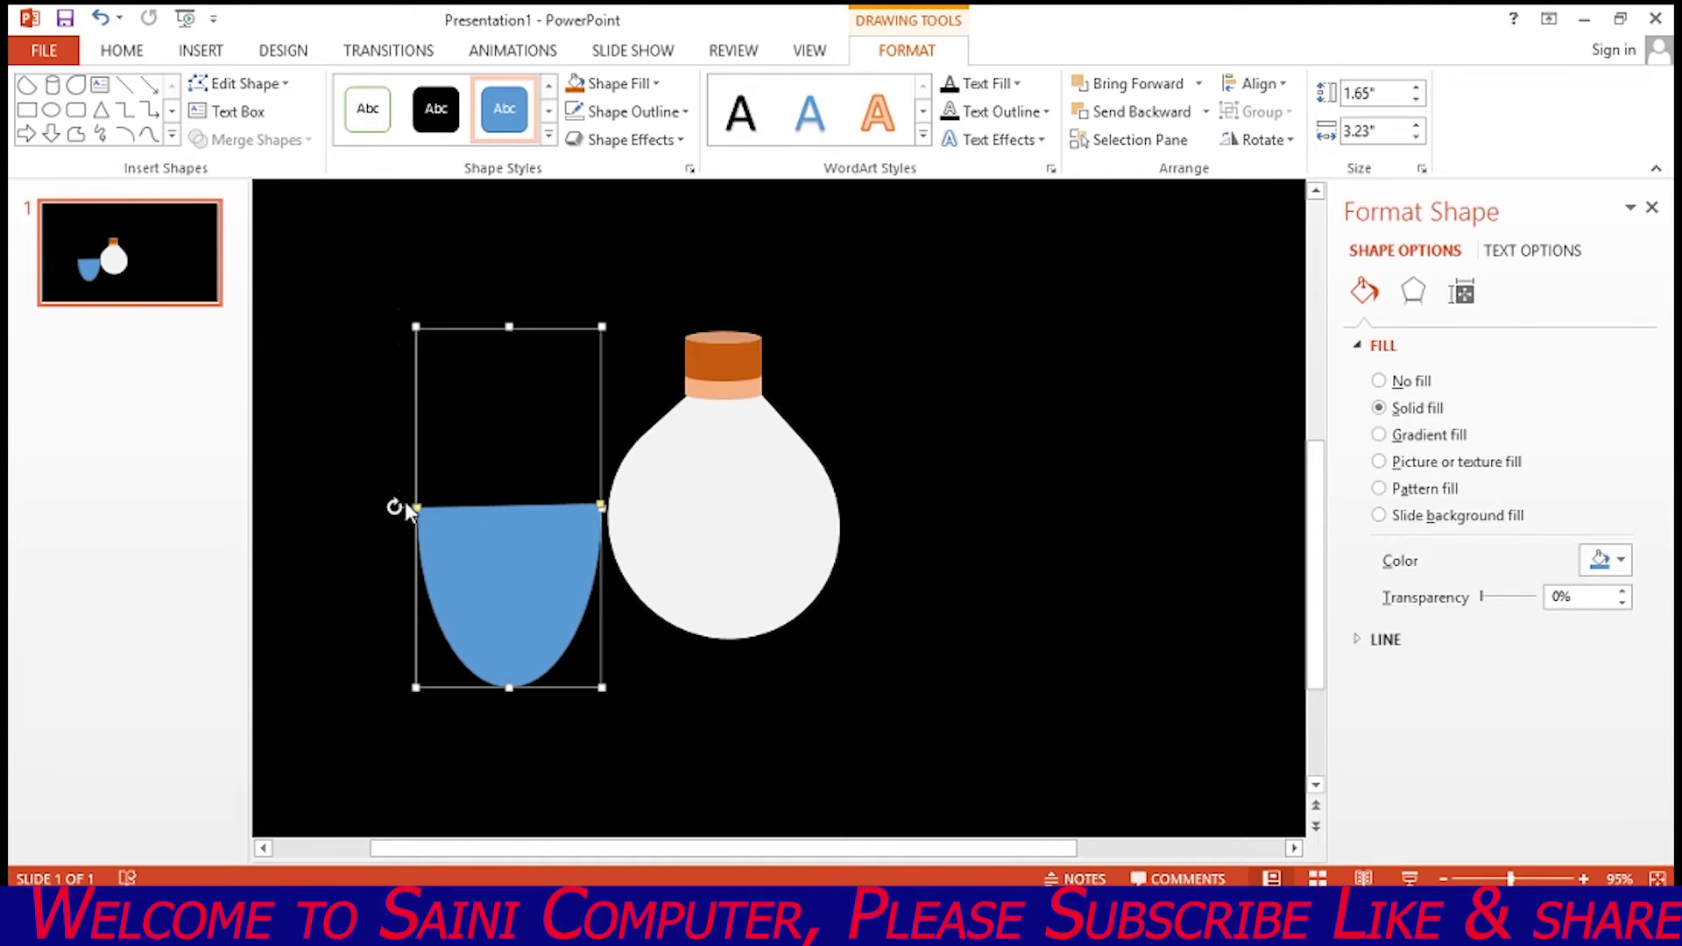
pyautogui.moveTo(393, 502); pyautogui.dragTo(605, 517)
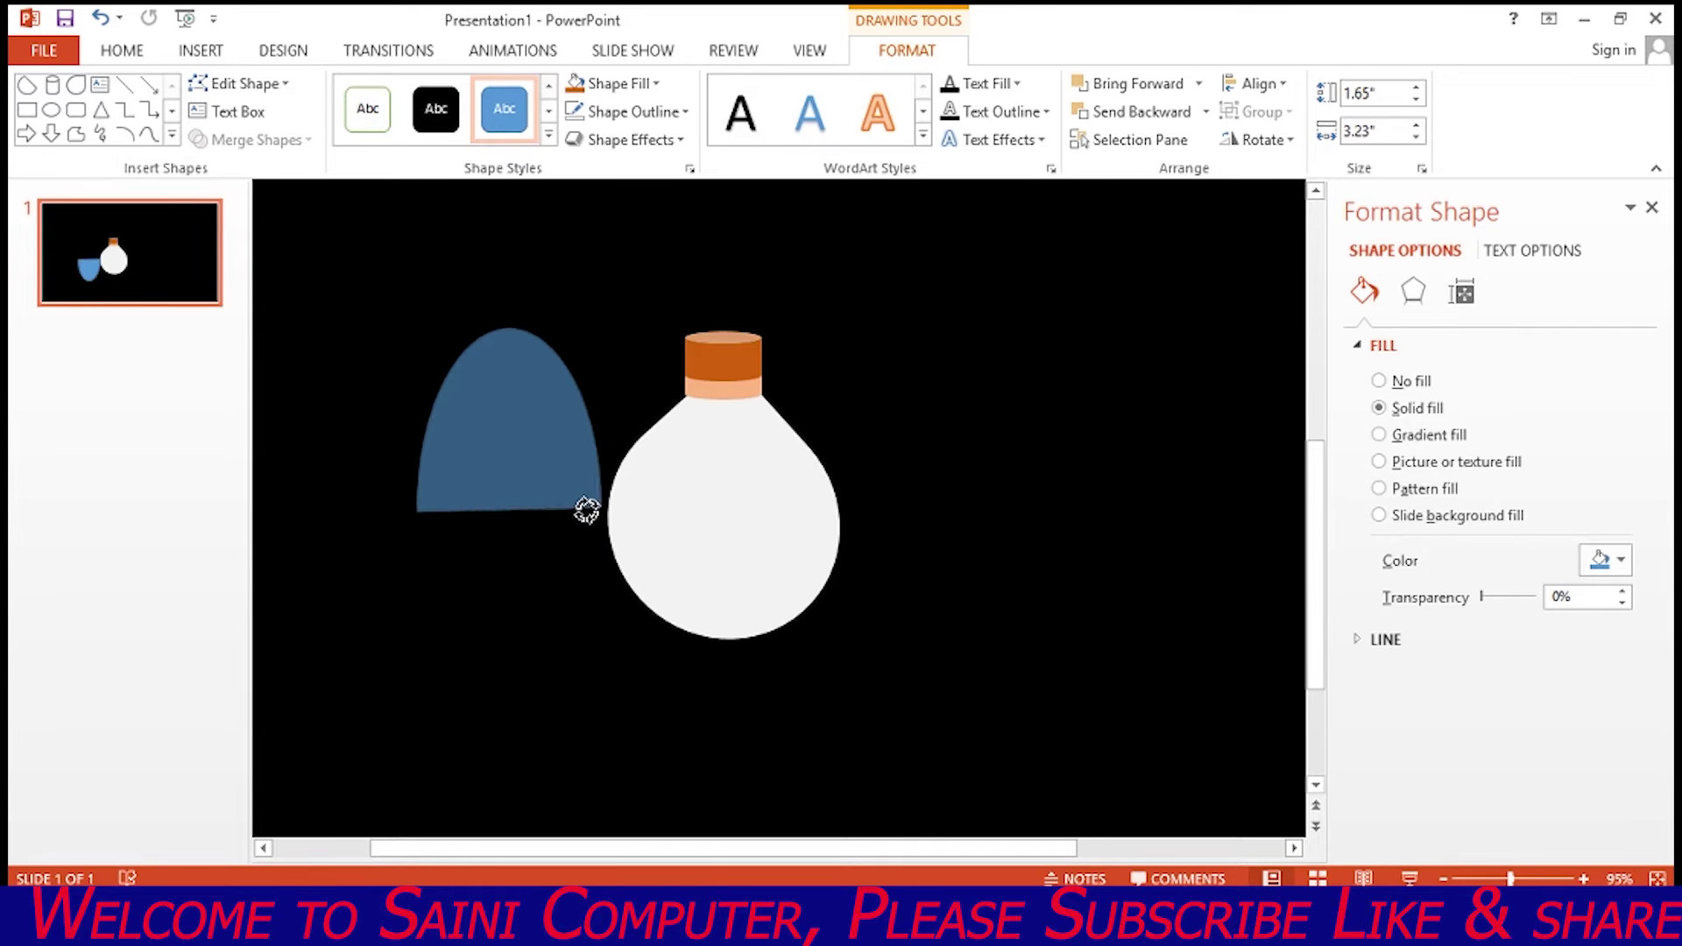
pyautogui.click(416, 510)
# Narrow the dome to 0.71 by 2.07 inches and place it on the orange cap.
pyautogui.moveTo(415, 326); pyautogui.dragTo(476, 330)
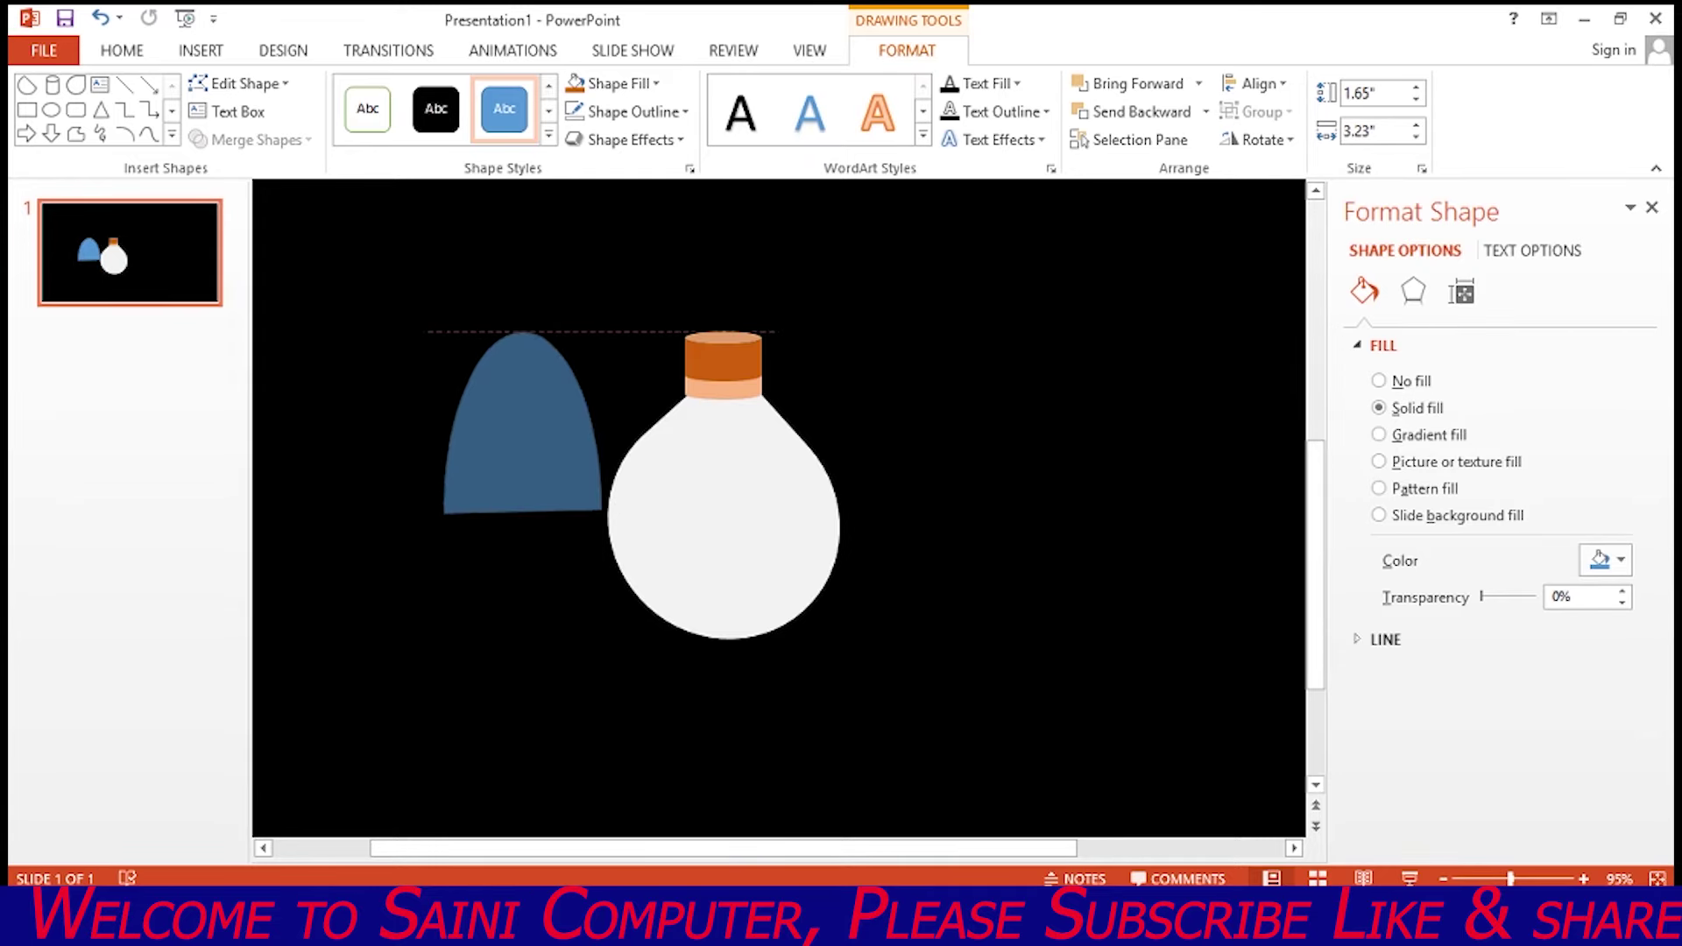
pyautogui.moveTo(535, 411)
pyautogui.mouseDown()
pyautogui.moveTo(699, 260)
pyautogui.moveTo(670, 245)
pyautogui.mouseUp()
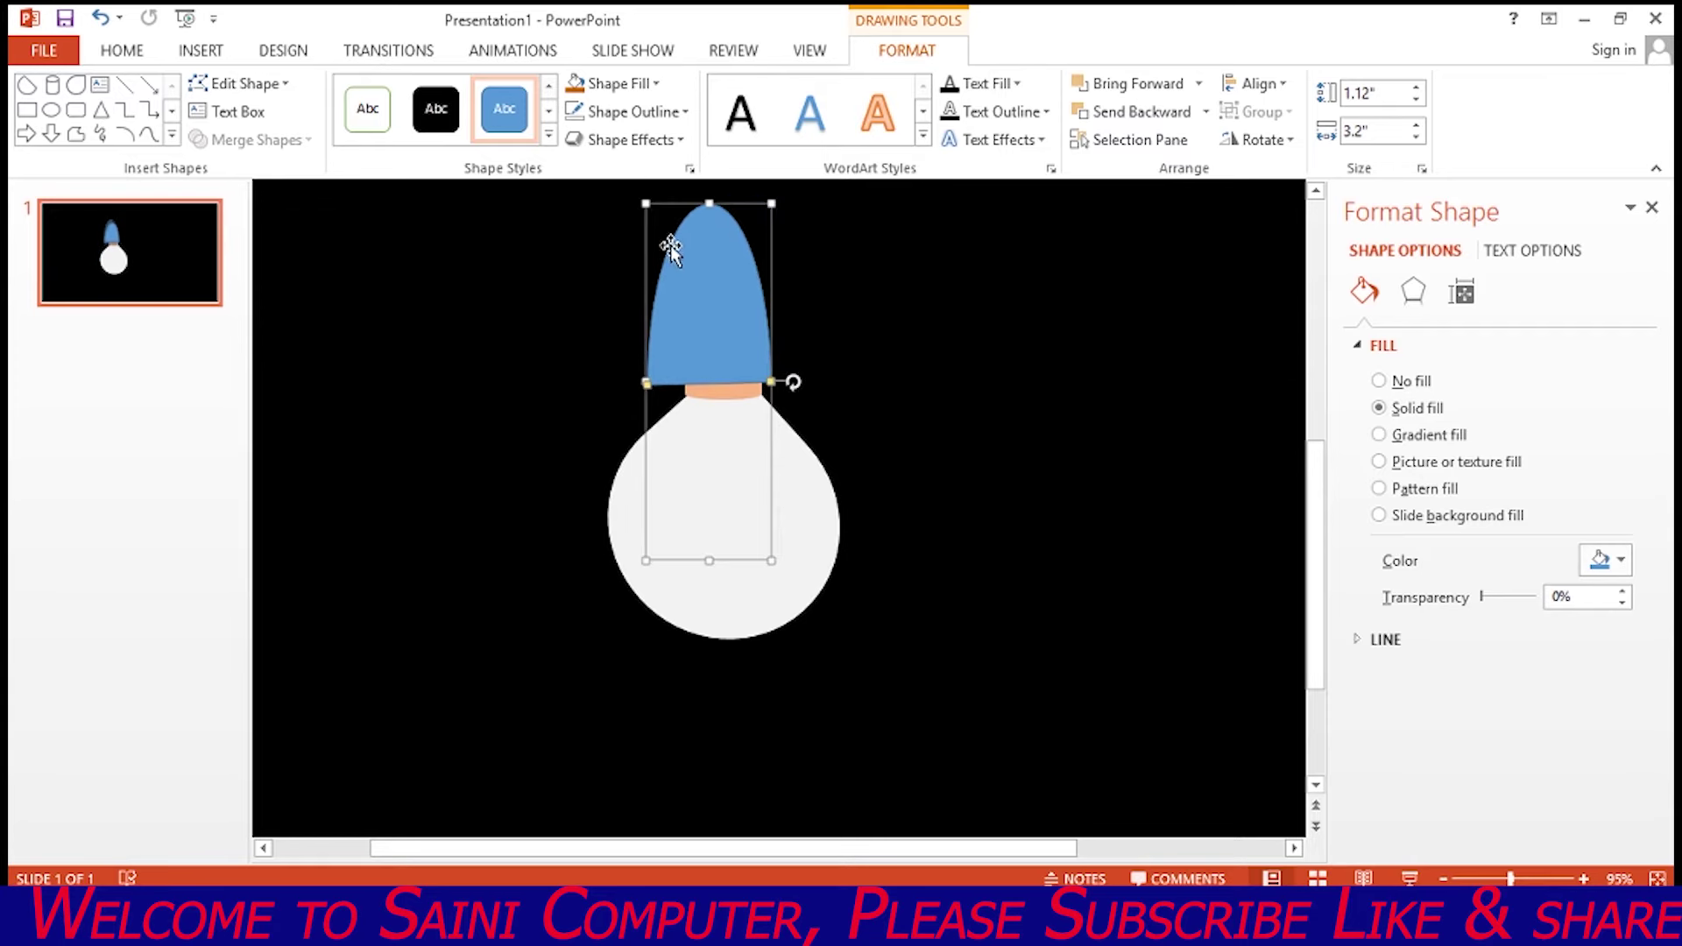
pyautogui.moveTo(646, 558); pyautogui.dragTo(680, 512)
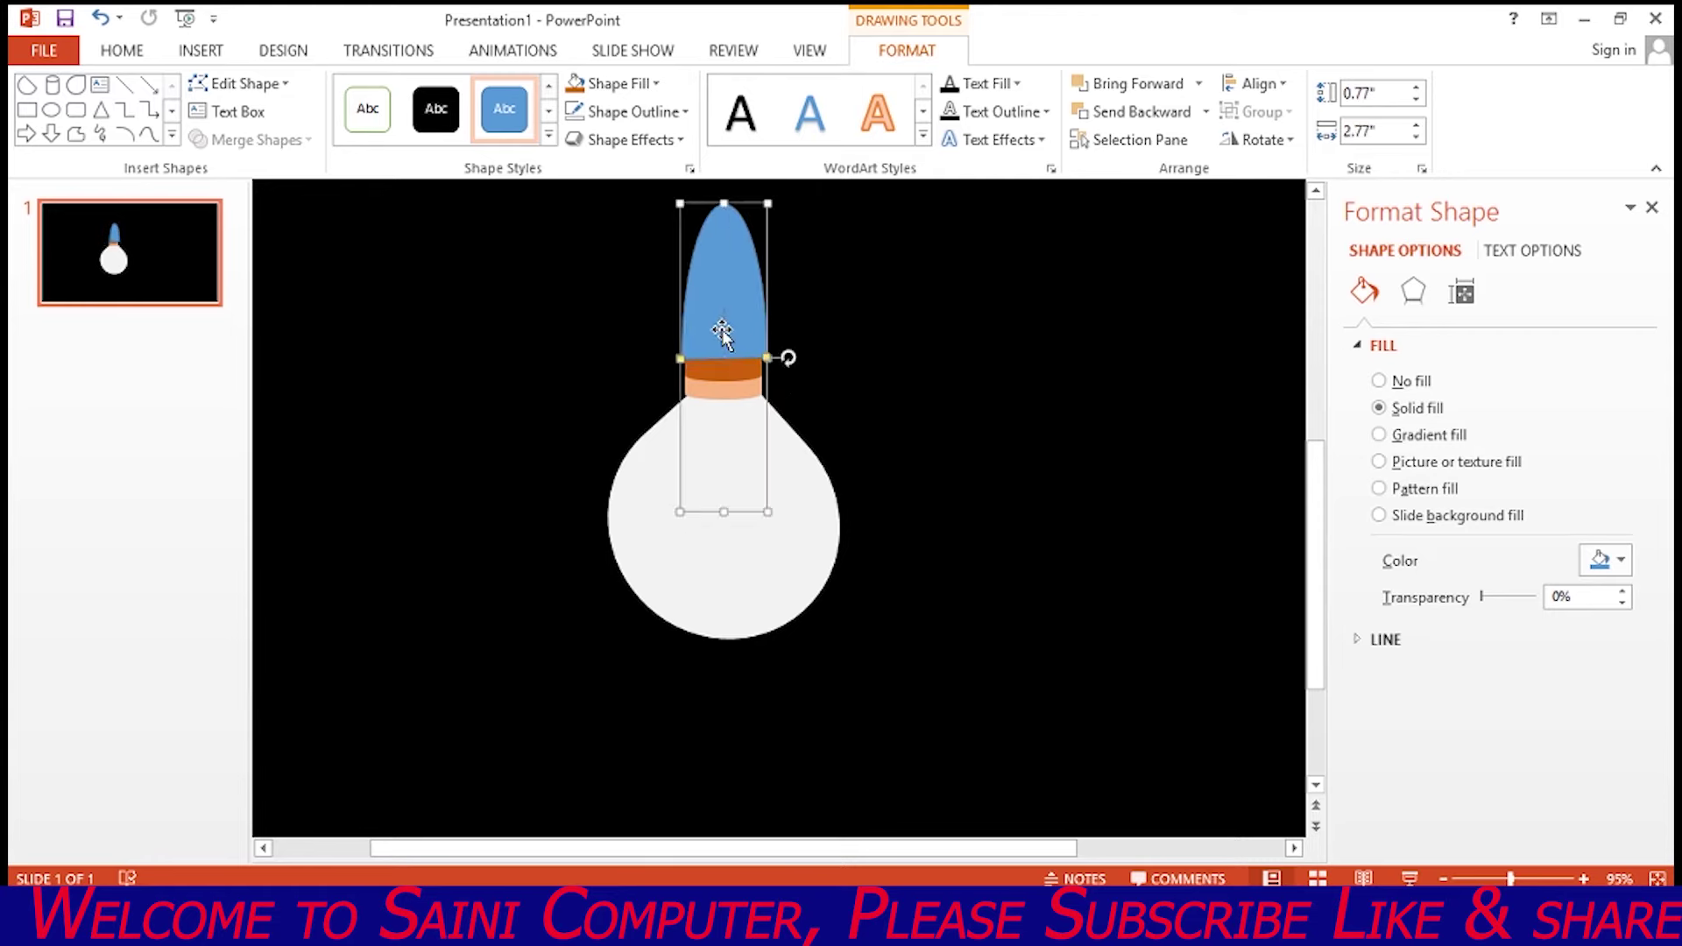
pyautogui.moveTo(769, 204)
pyautogui.mouseDown()
pyautogui.moveTo(765, 249)
pyautogui.moveTo(718, 298)
pyautogui.moveTo(721, 269)
pyautogui.mouseUp()
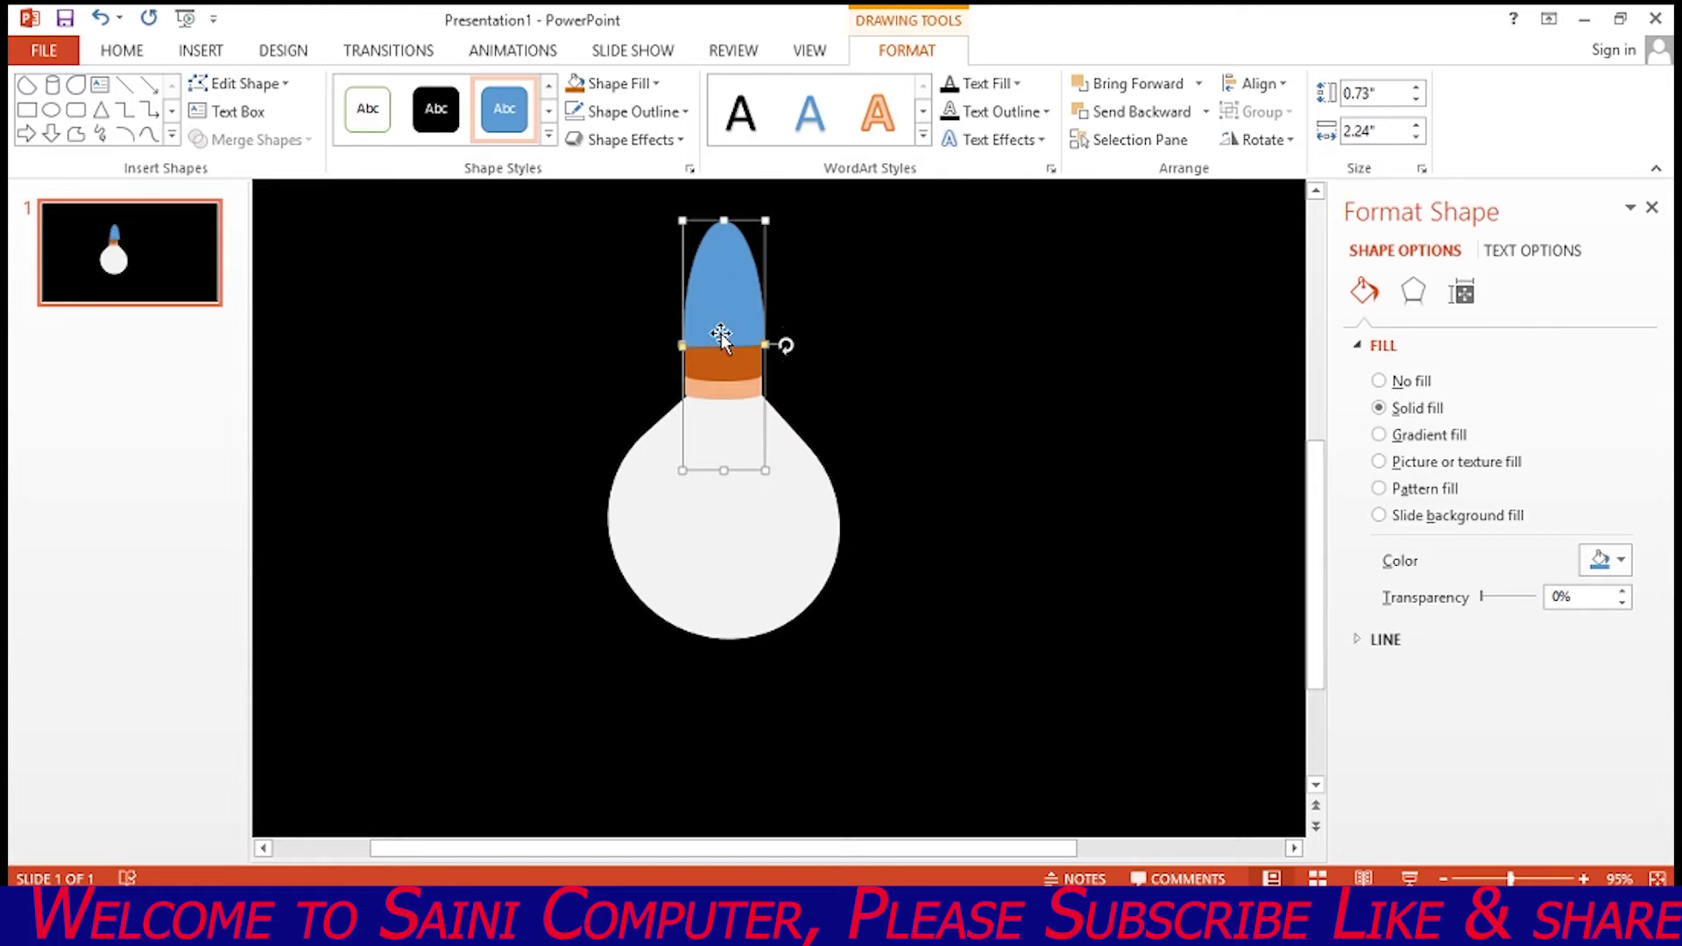
pyautogui.click(800, 400)
pyautogui.click(701, 262)
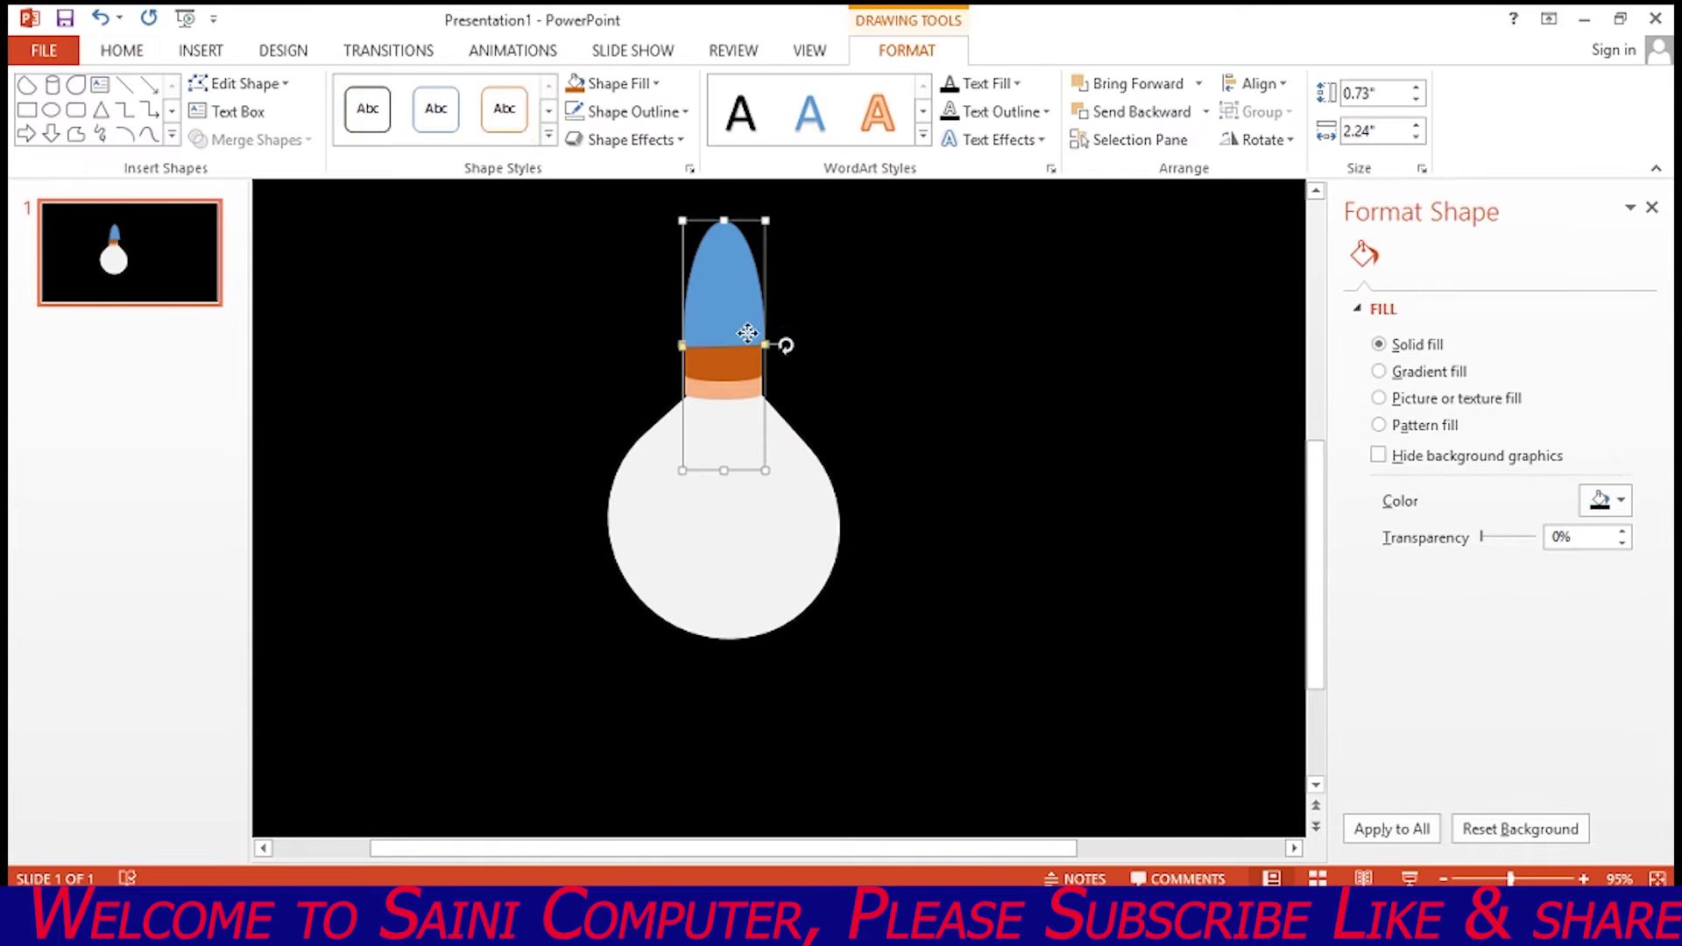
pyautogui.moveTo(760, 468); pyautogui.dragTo(760, 470)
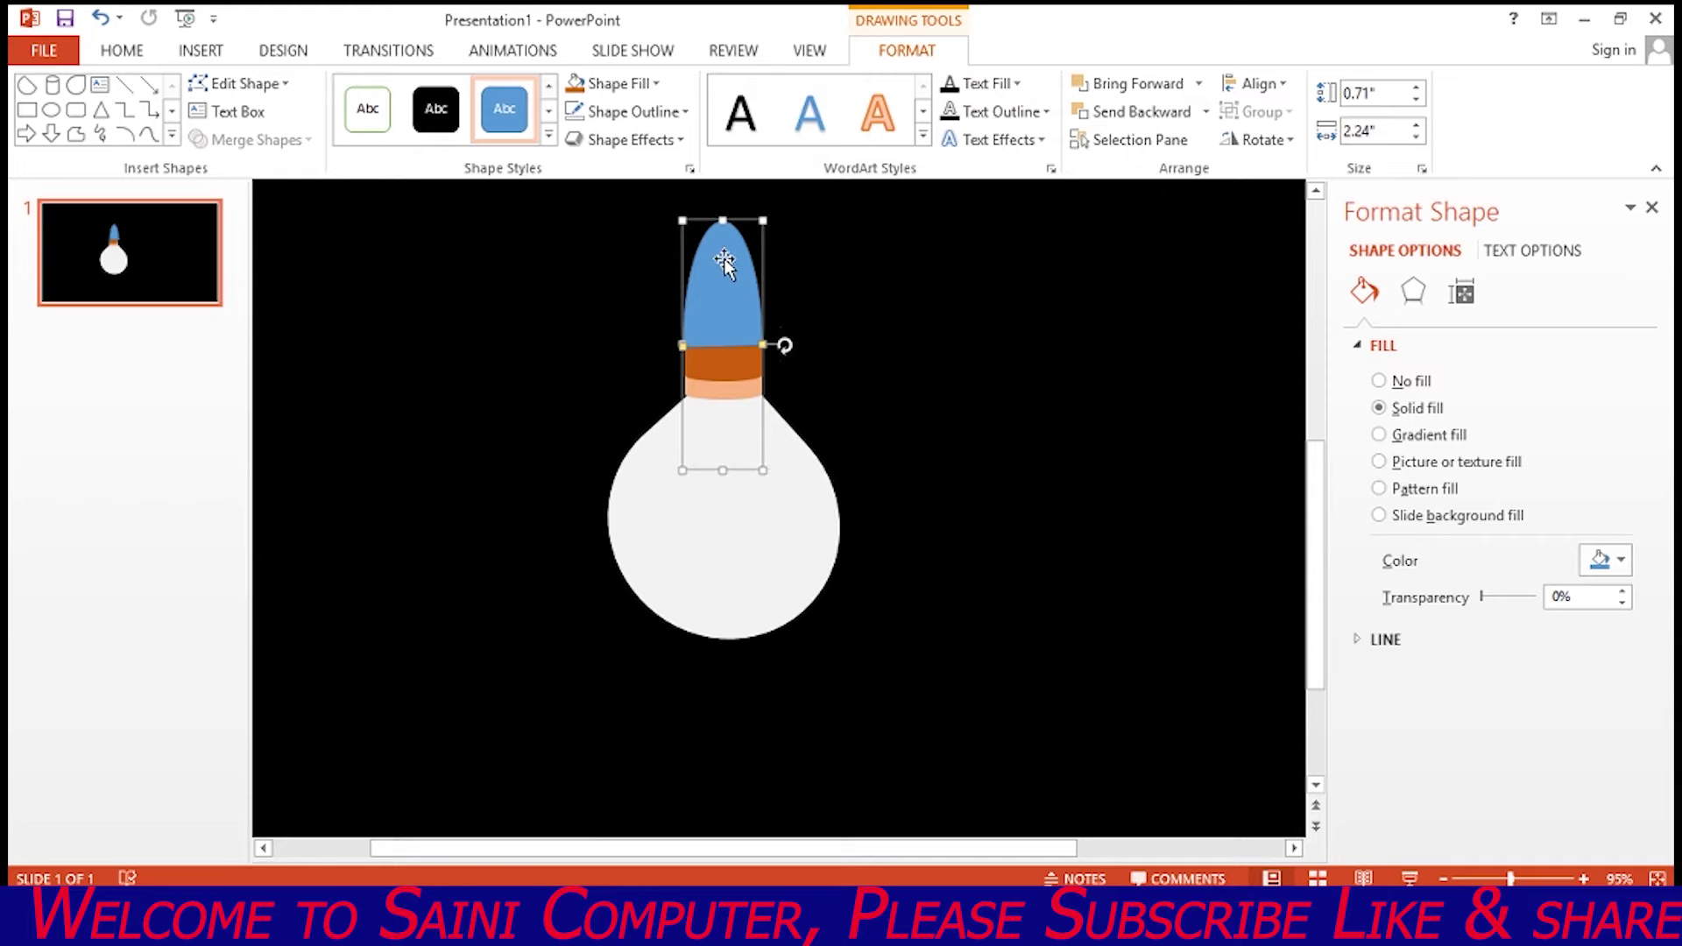
pyautogui.moveTo(722, 220); pyautogui.dragTo(722, 241)
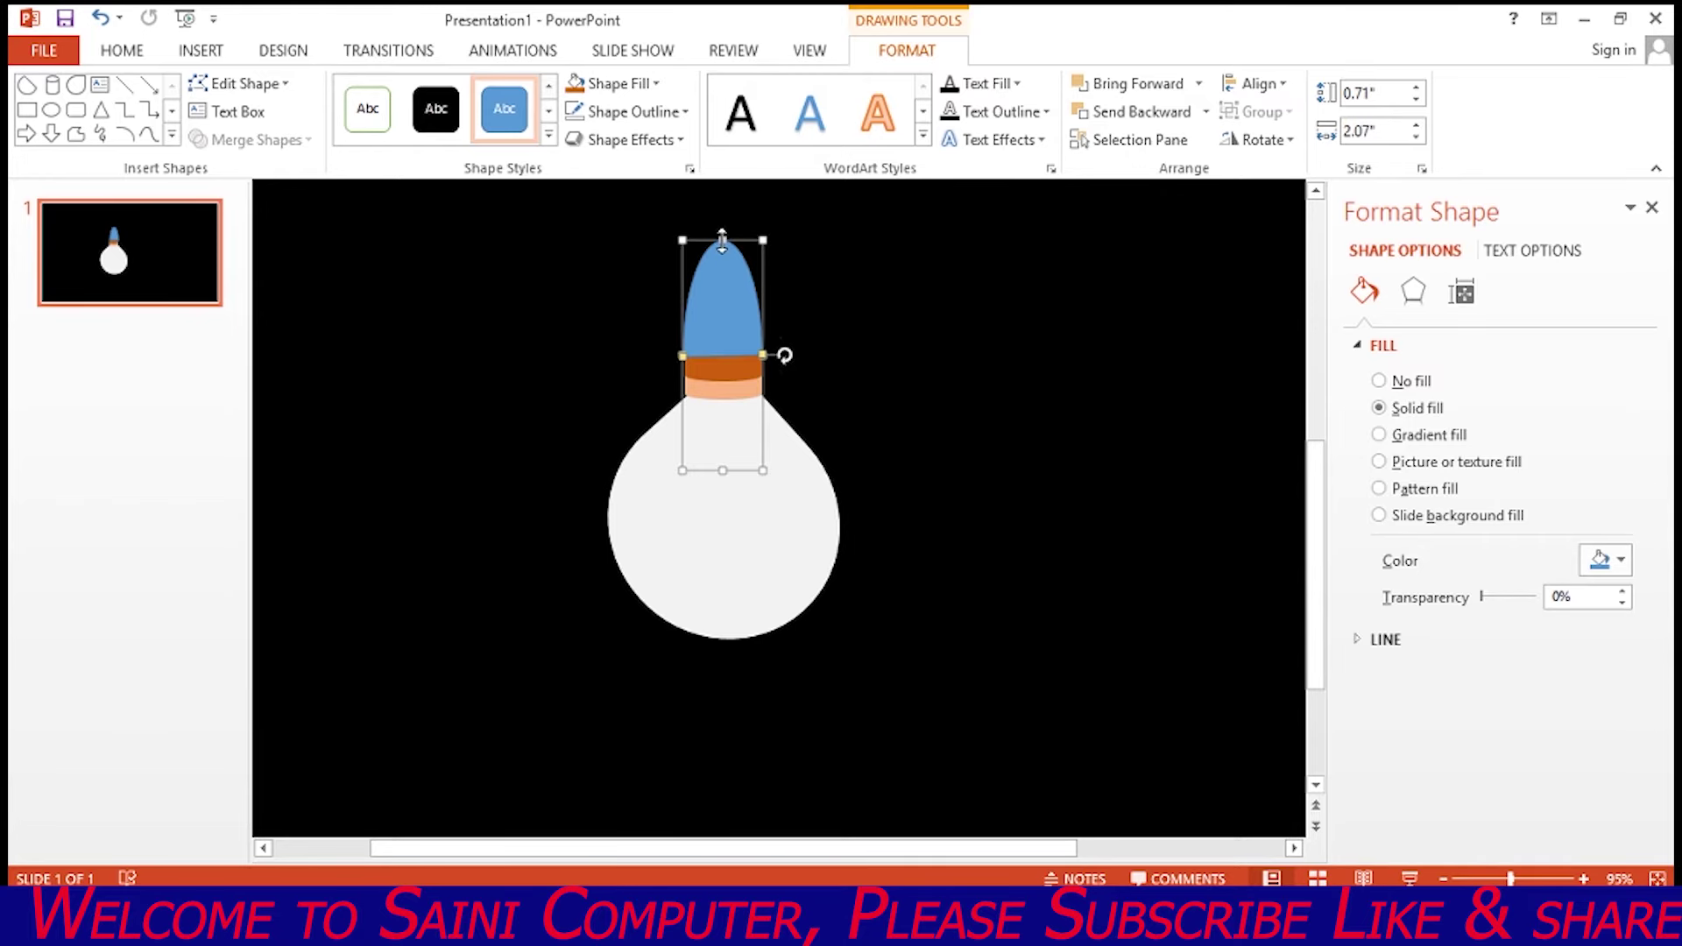
pyautogui.click(657, 84)
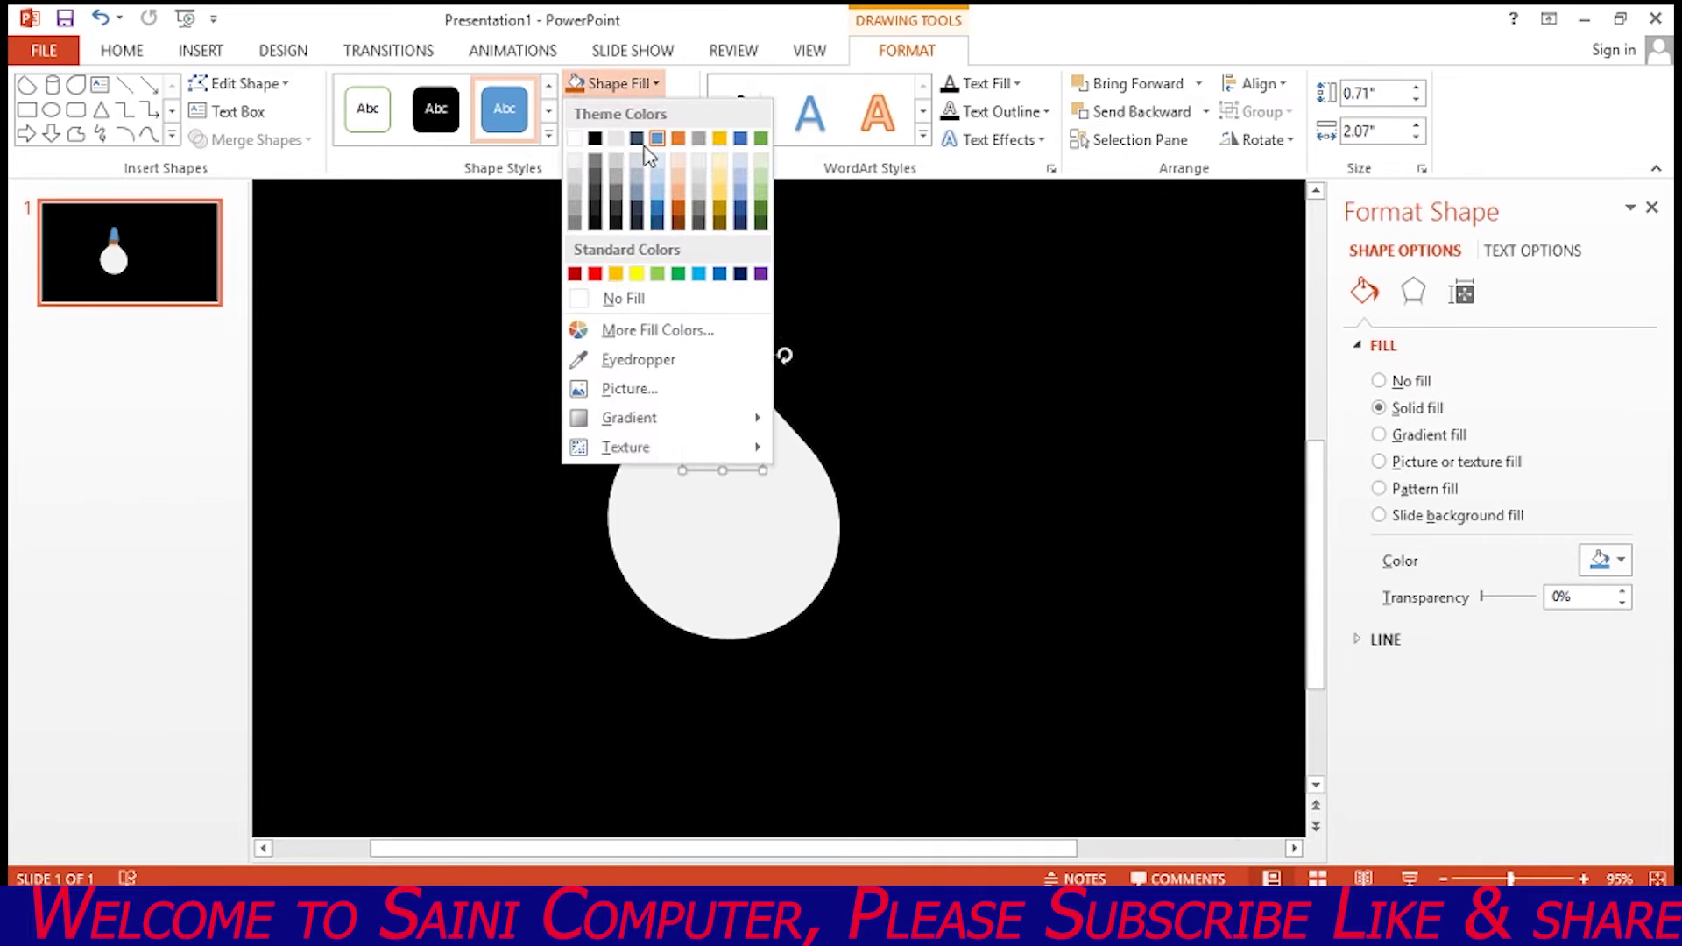
# Fill the dome dark orange and remove its outline.
pyautogui.click(679, 210)
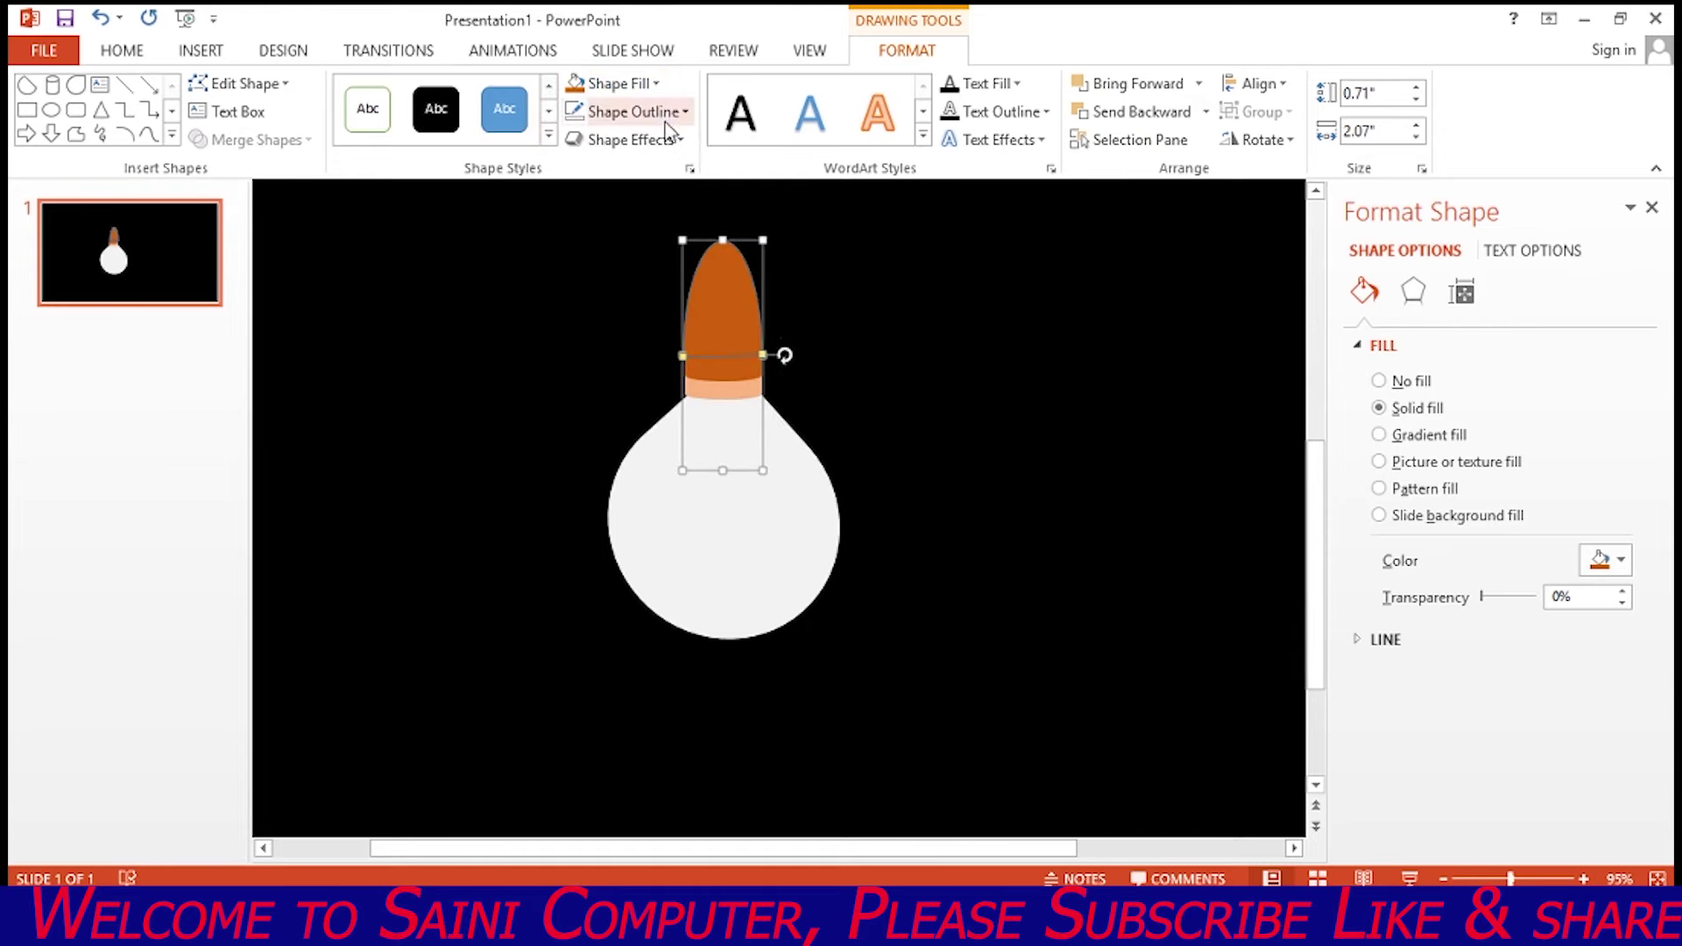
pyautogui.click(633, 111)
pyautogui.click(634, 335)
pyautogui.click(607, 340)
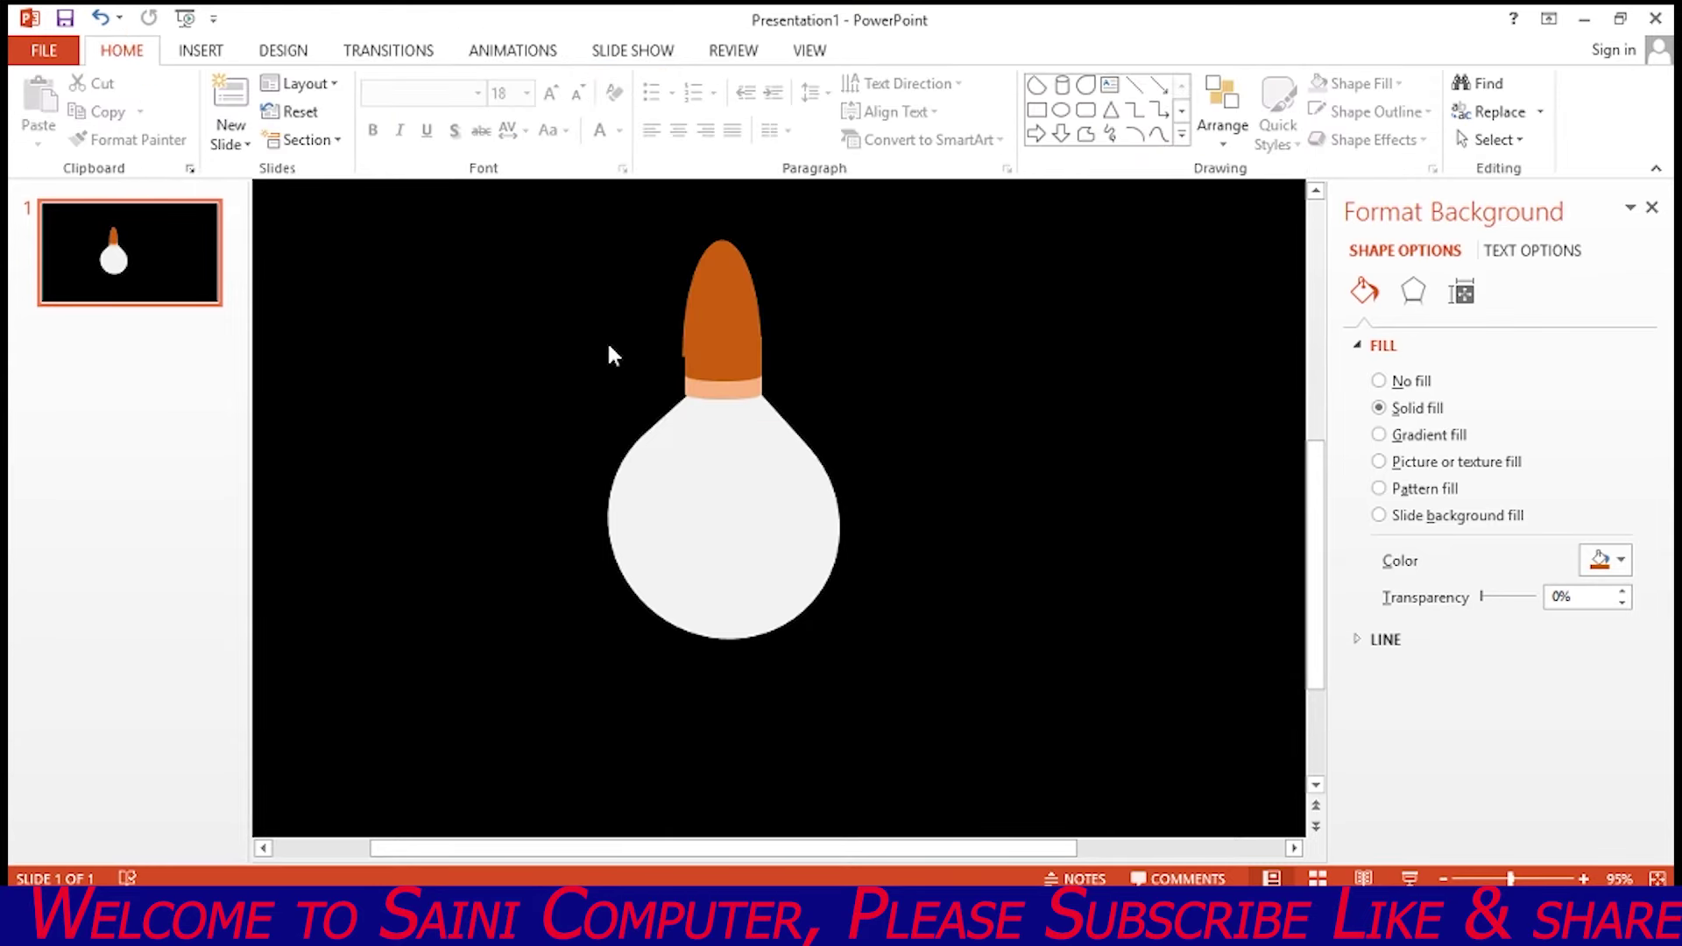
pyautogui.click(693, 319)
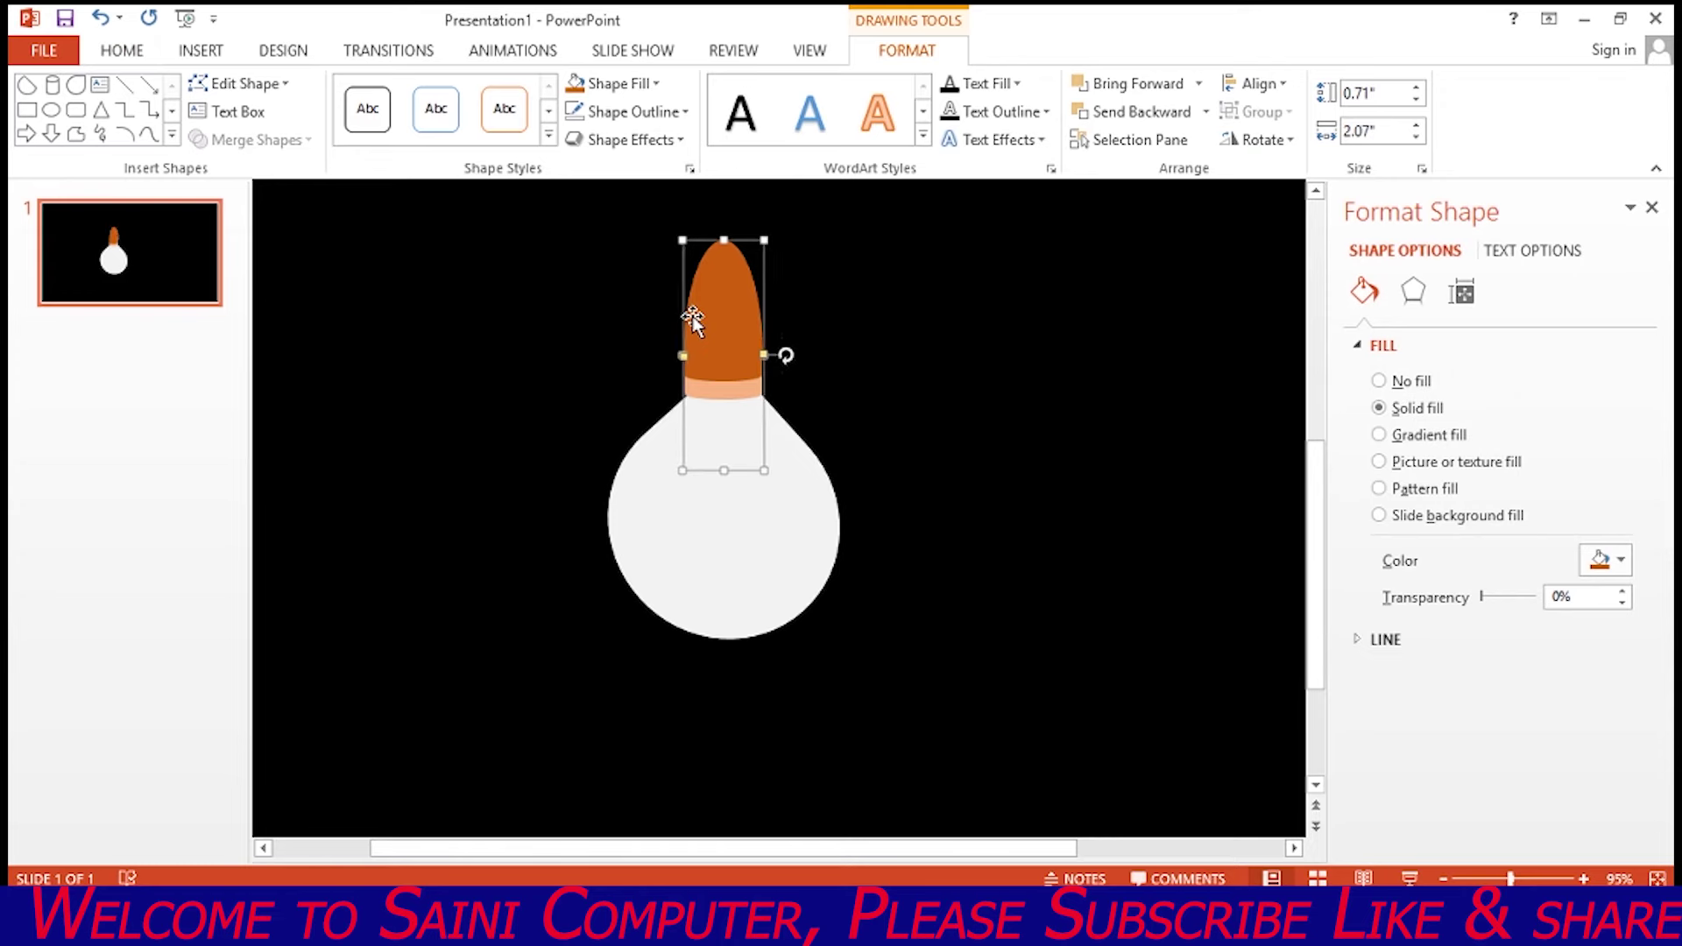
pyautogui.click(407, 368)
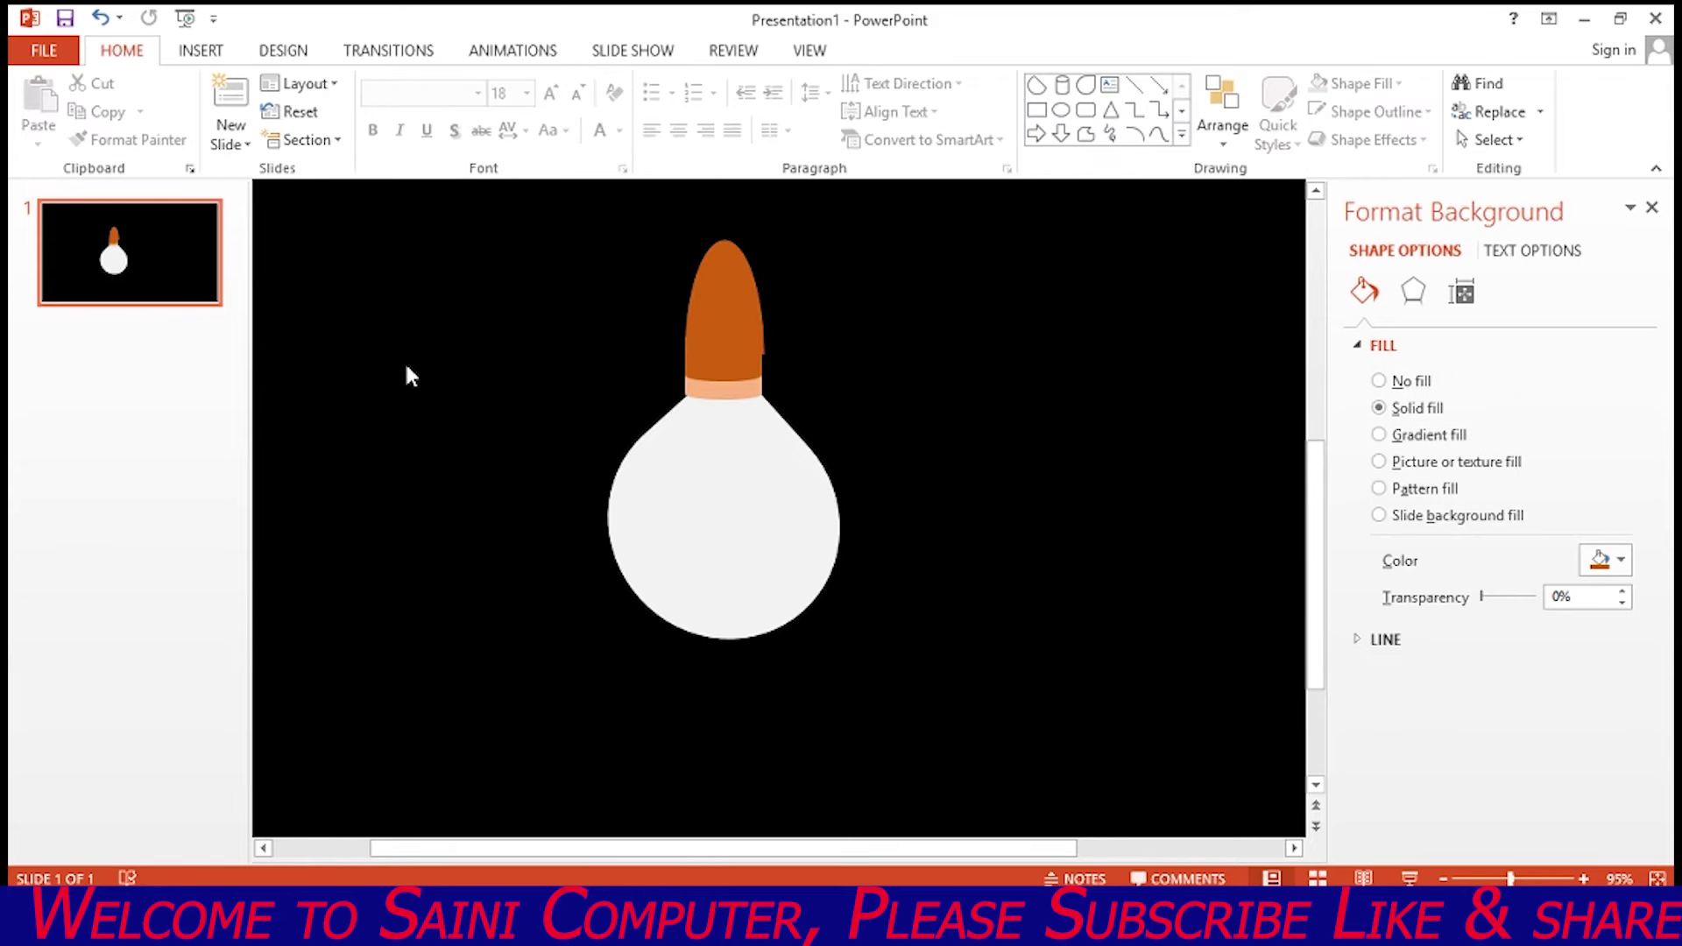
# Centre the orange dome over the bulb's neck and fine-tune its size.
pyautogui.click(715, 327)
pyautogui.moveTo(715, 328); pyautogui.dragTo(726, 301)
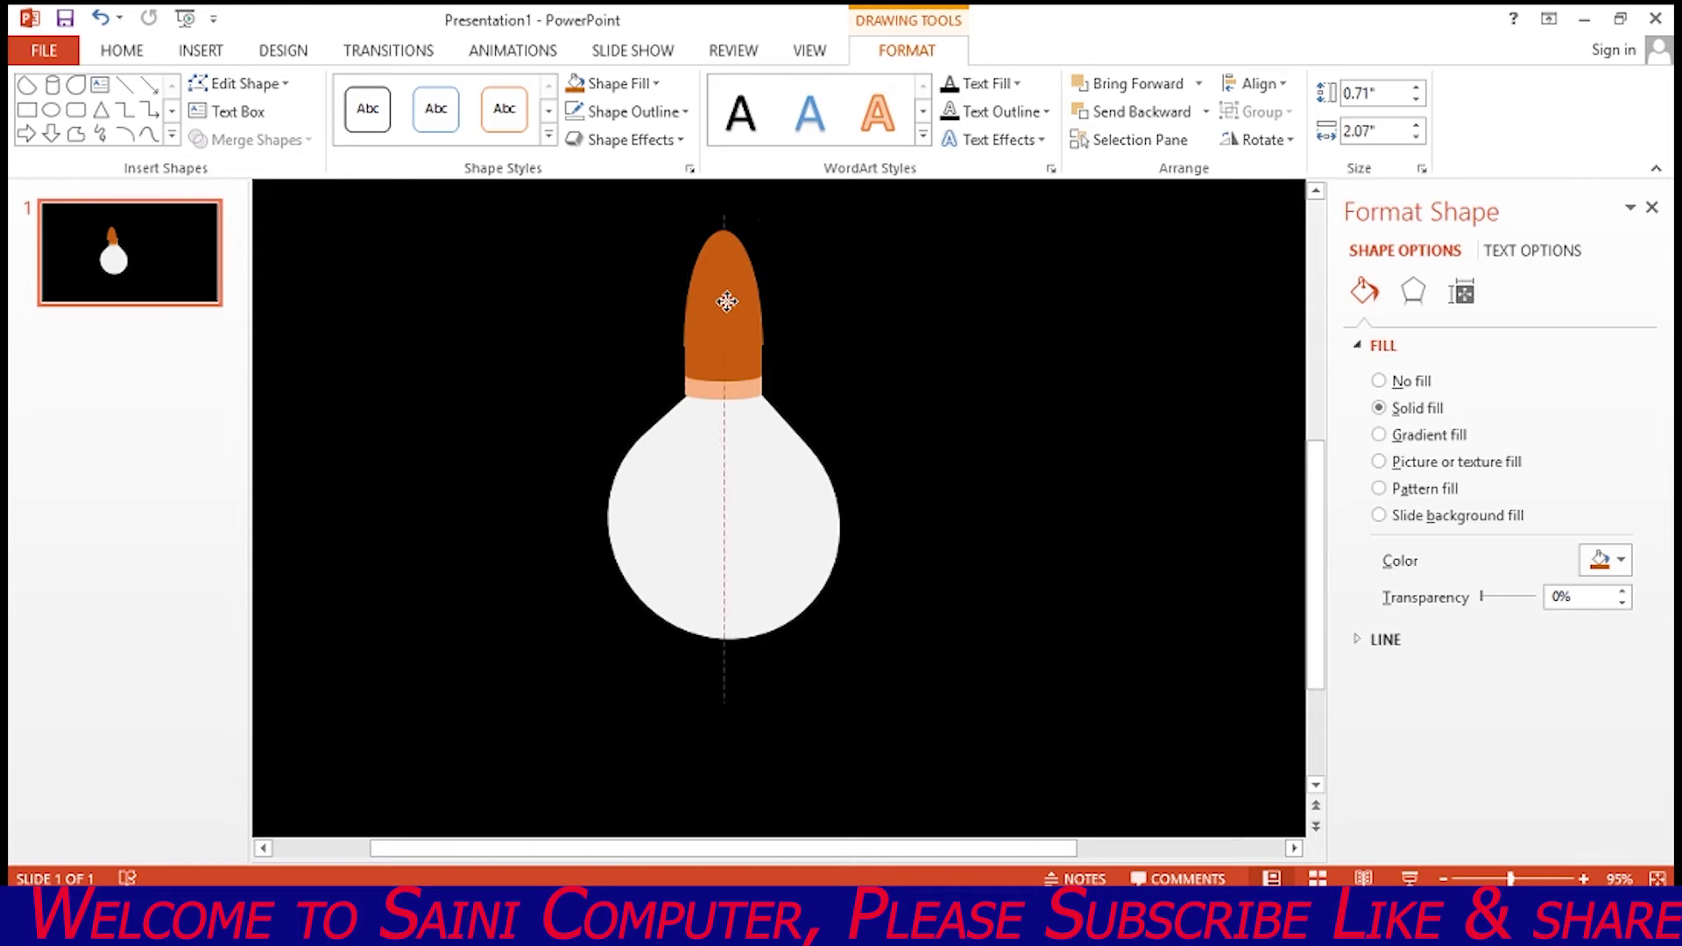
pyautogui.moveTo(726, 301); pyautogui.dragTo(727, 301)
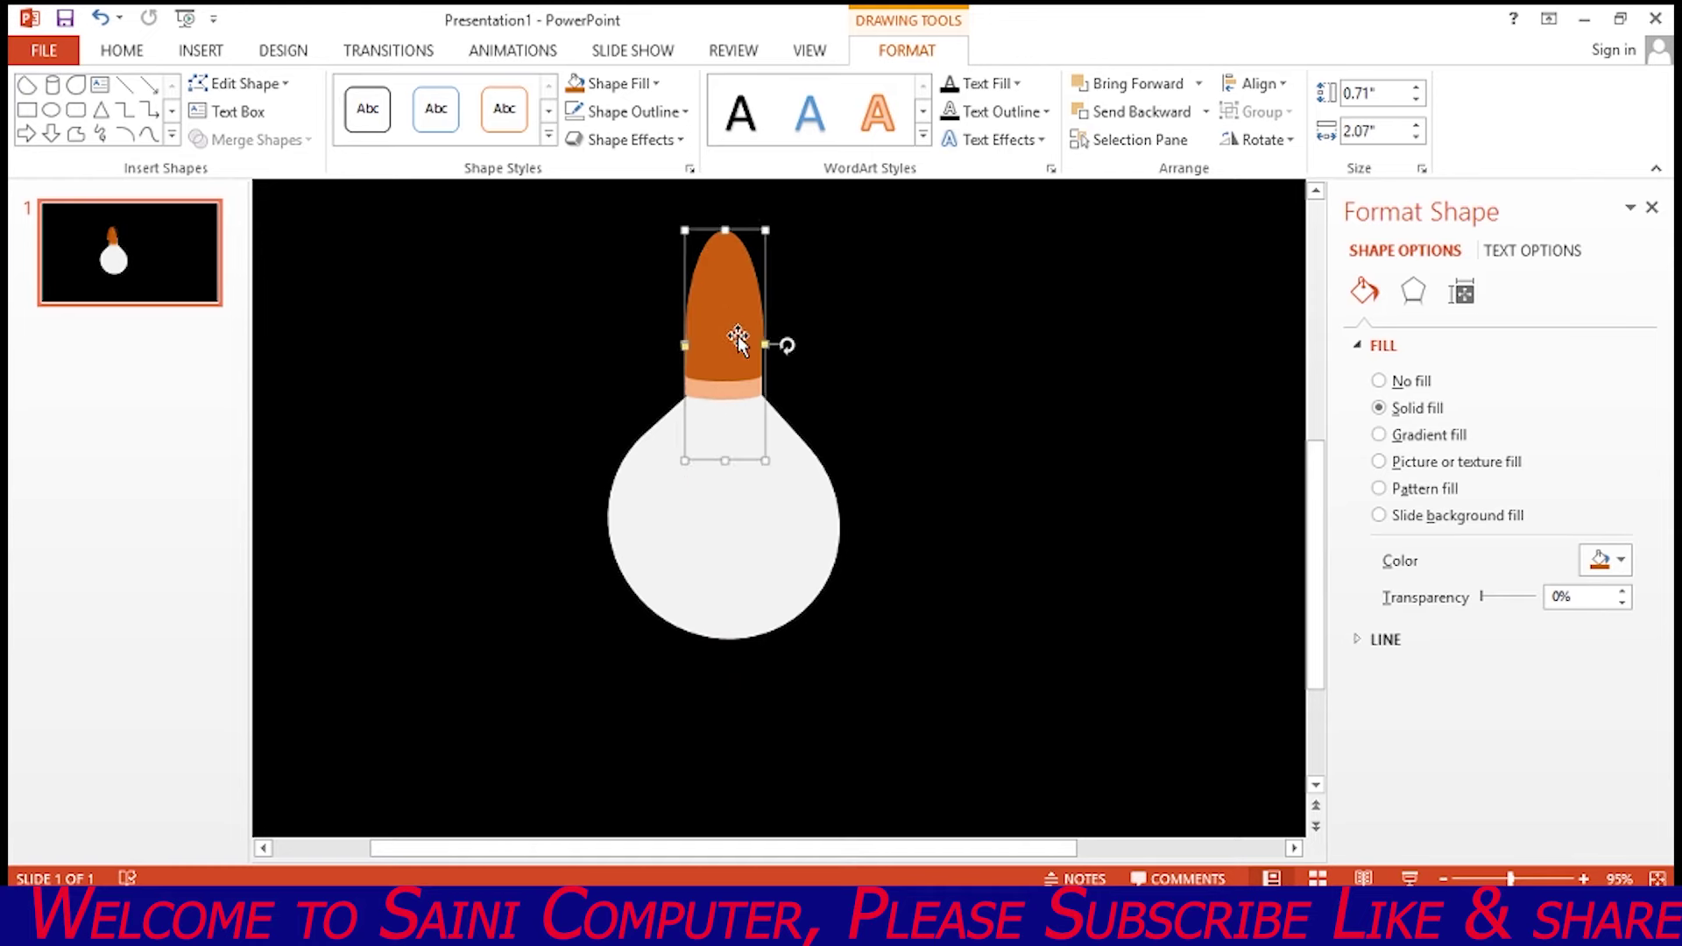
pyautogui.moveTo(765, 460); pyautogui.dragTo(769, 450)
pyautogui.click(820, 392)
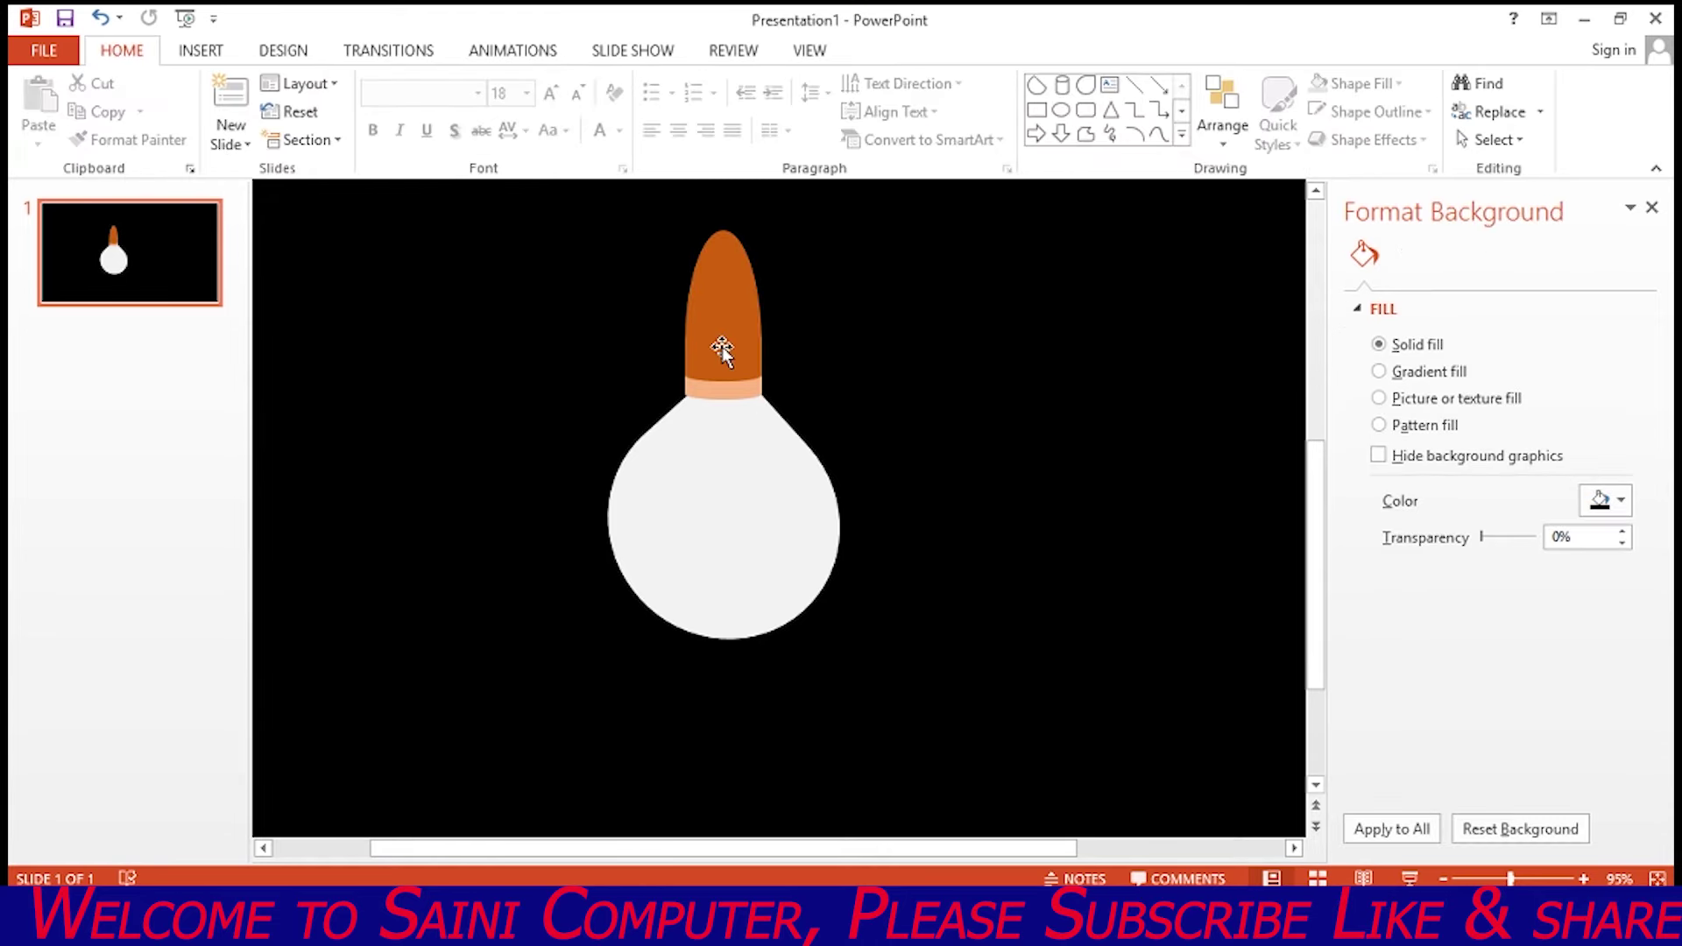
pyautogui.click(722, 347)
pyautogui.click(842, 368)
pyautogui.click(198, 51)
pyautogui.click(427, 132)
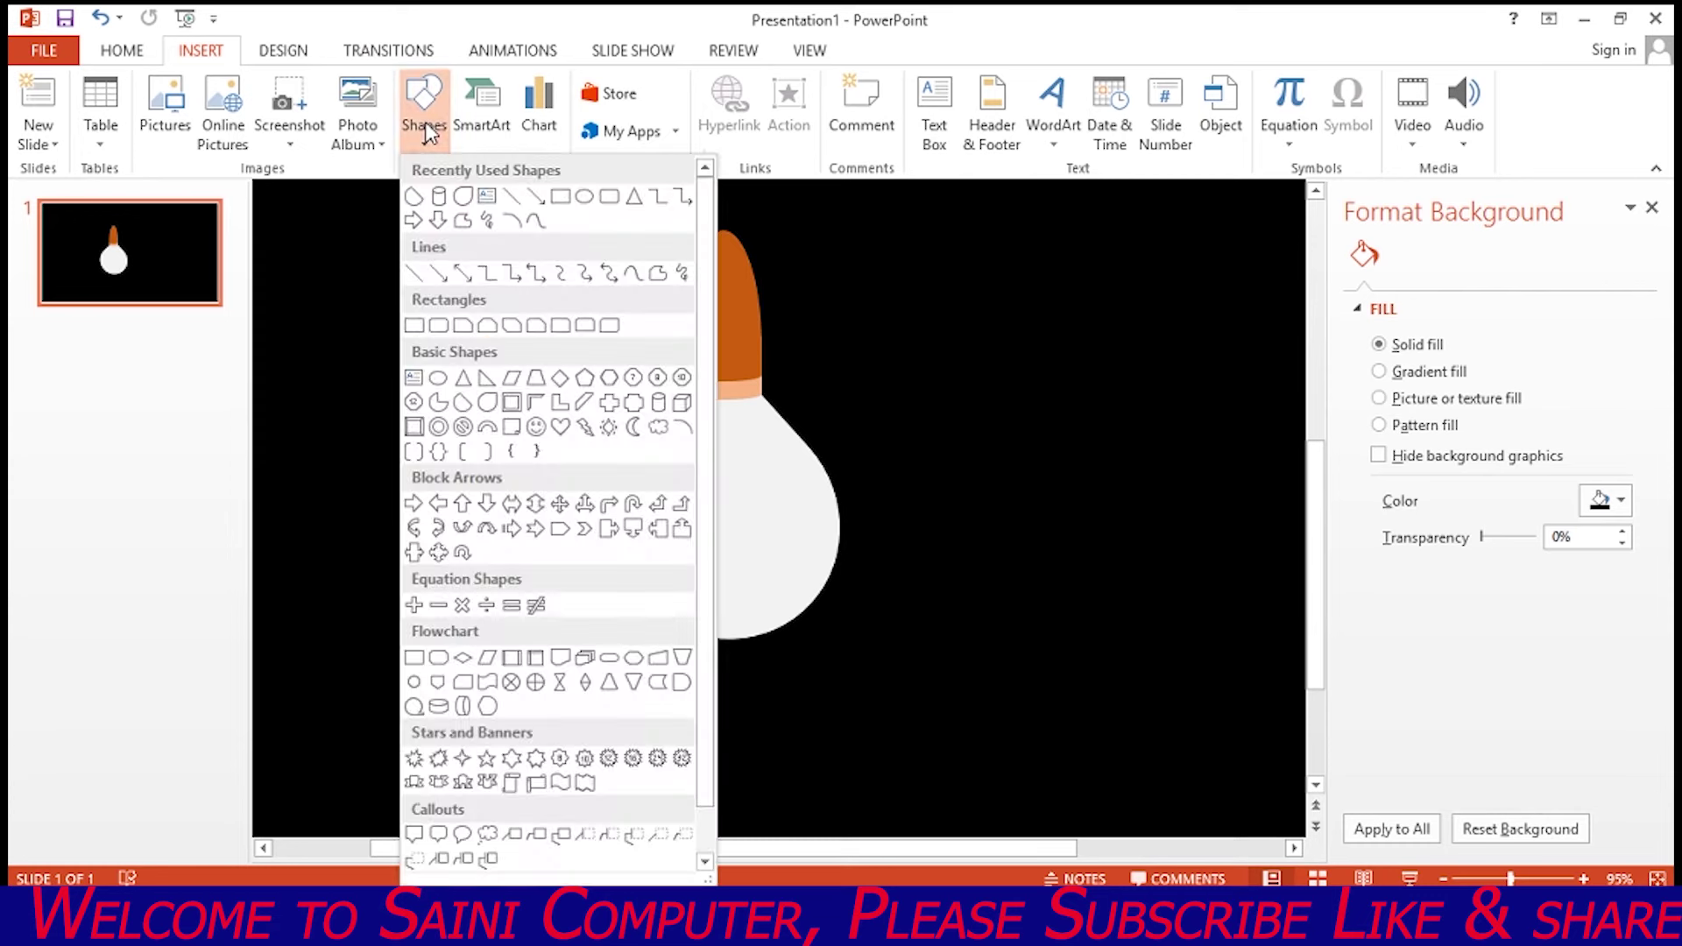
# Draw a 0.99-inch horizontal line across the orange cap and thicken it to 3 pt.
pyautogui.click(524, 196)
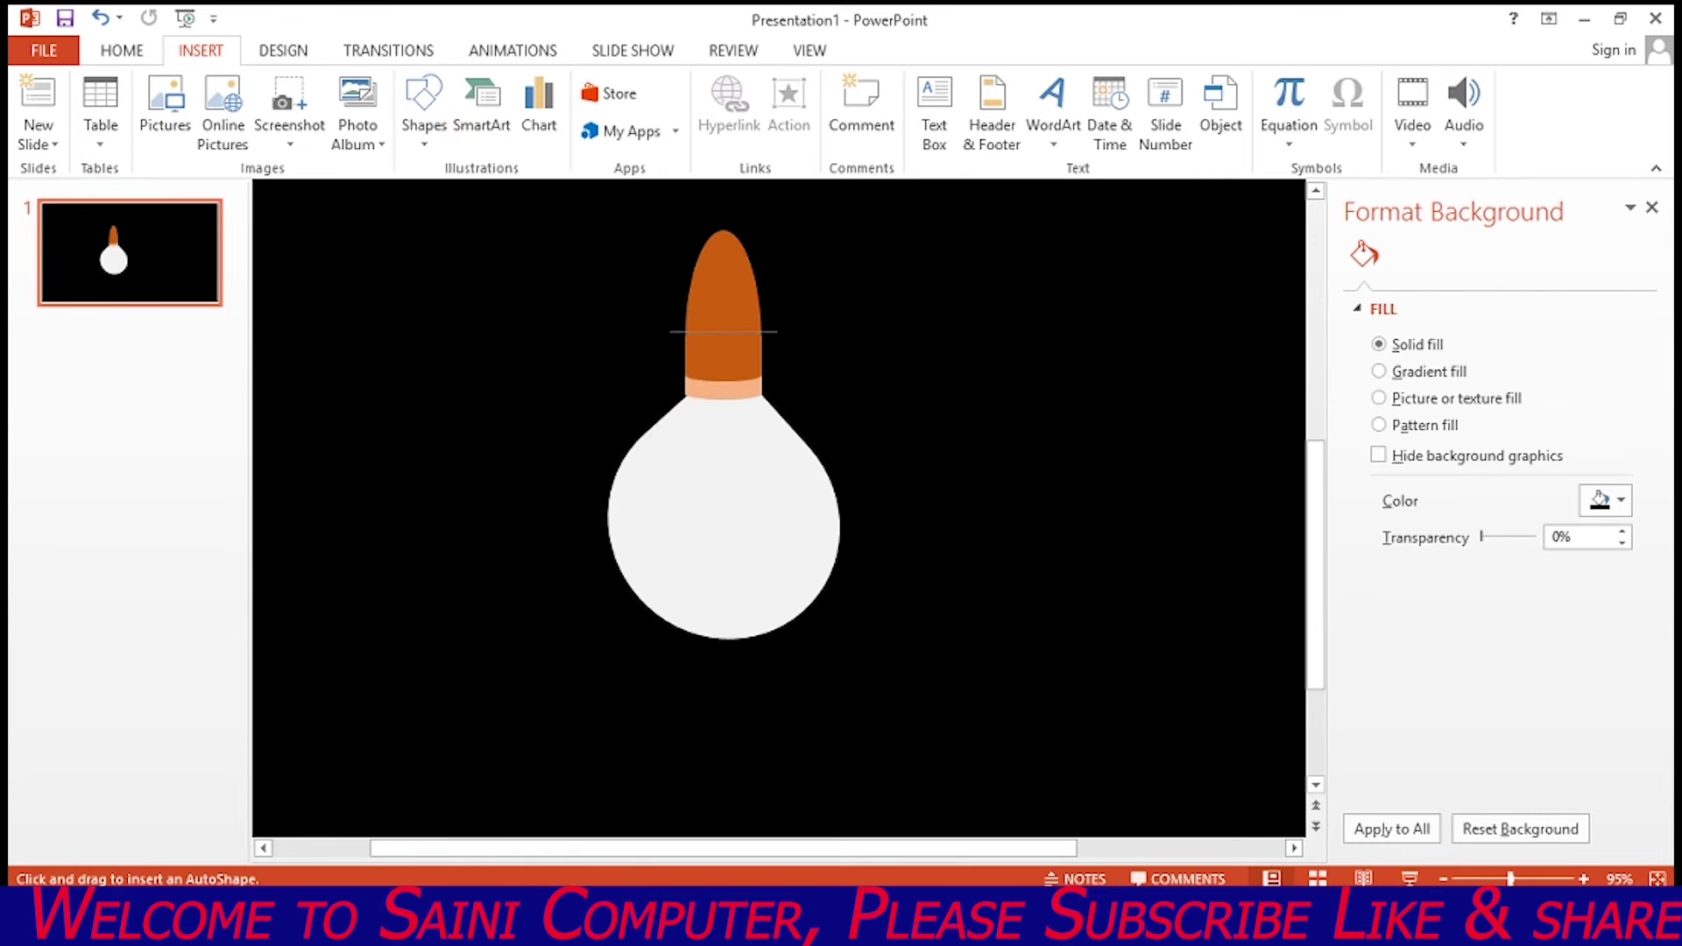
pyautogui.moveTo(670, 331); pyautogui.dragTo(779, 332)
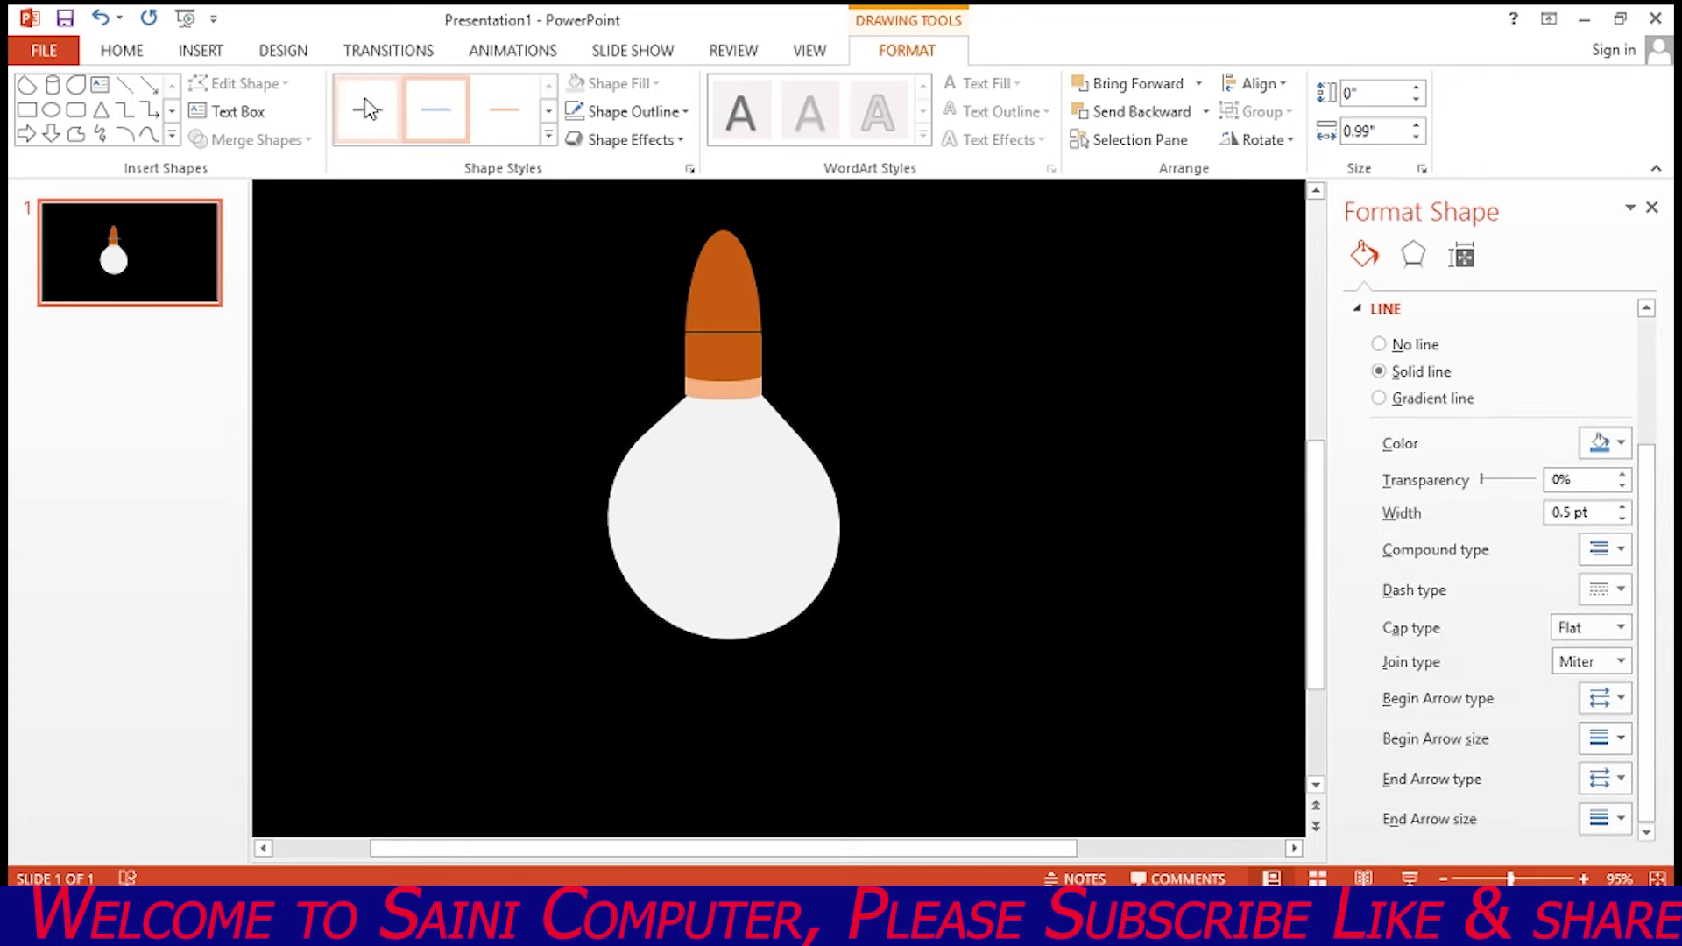
pyautogui.click(685, 111)
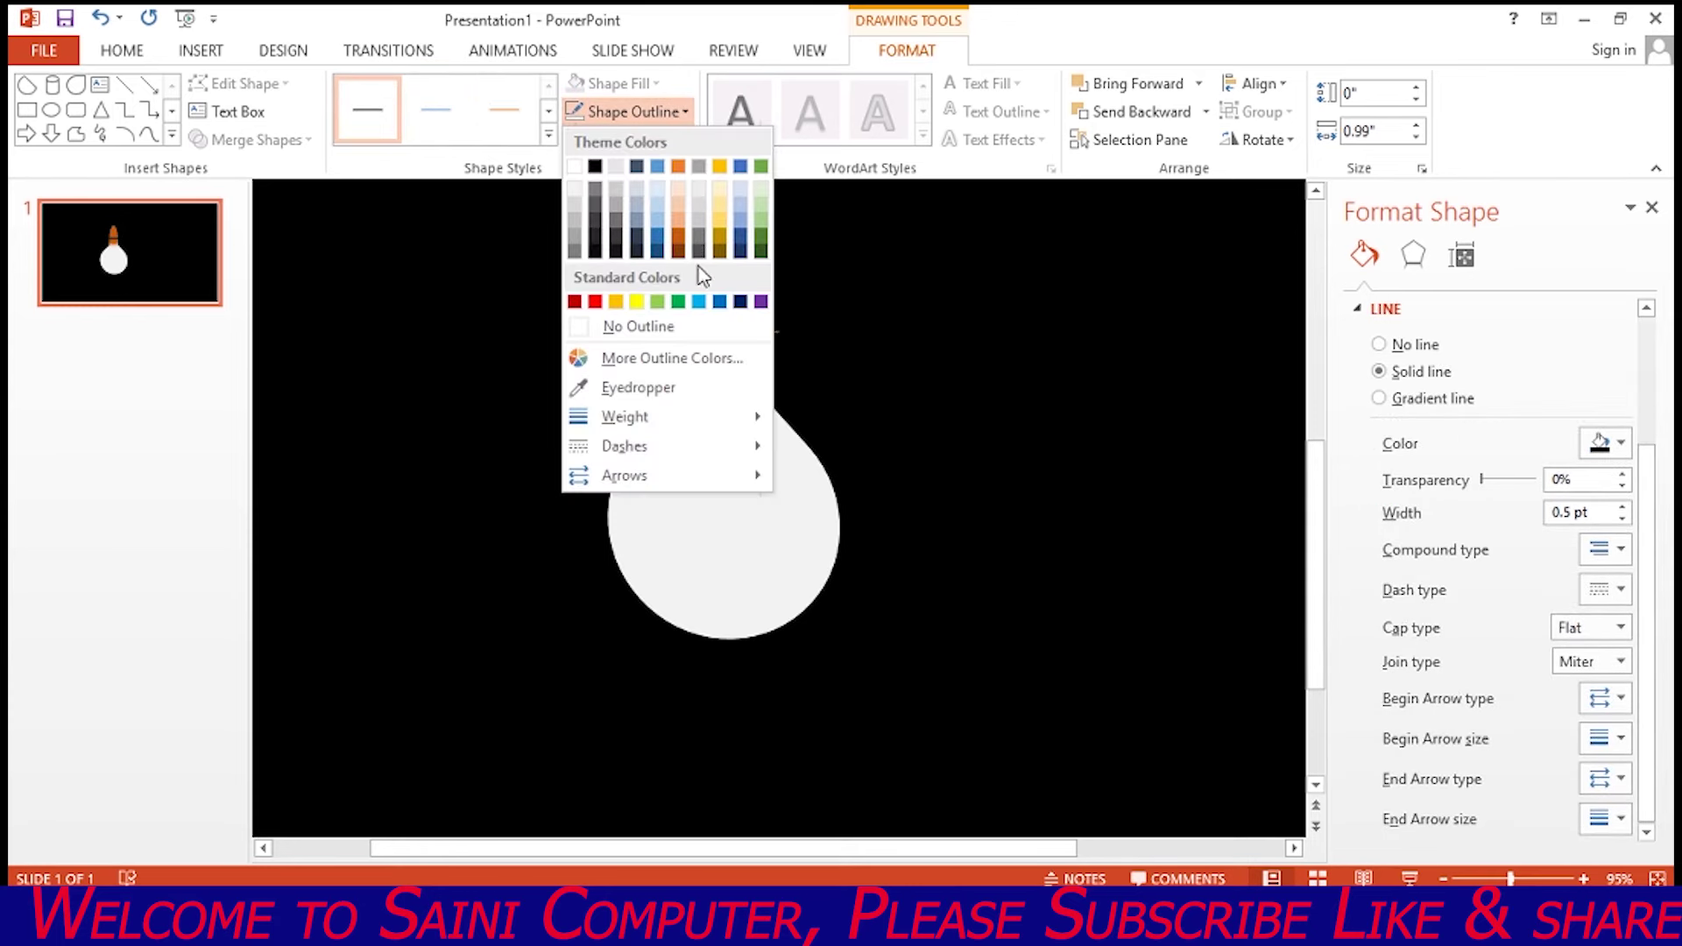
pyautogui.click(857, 620)
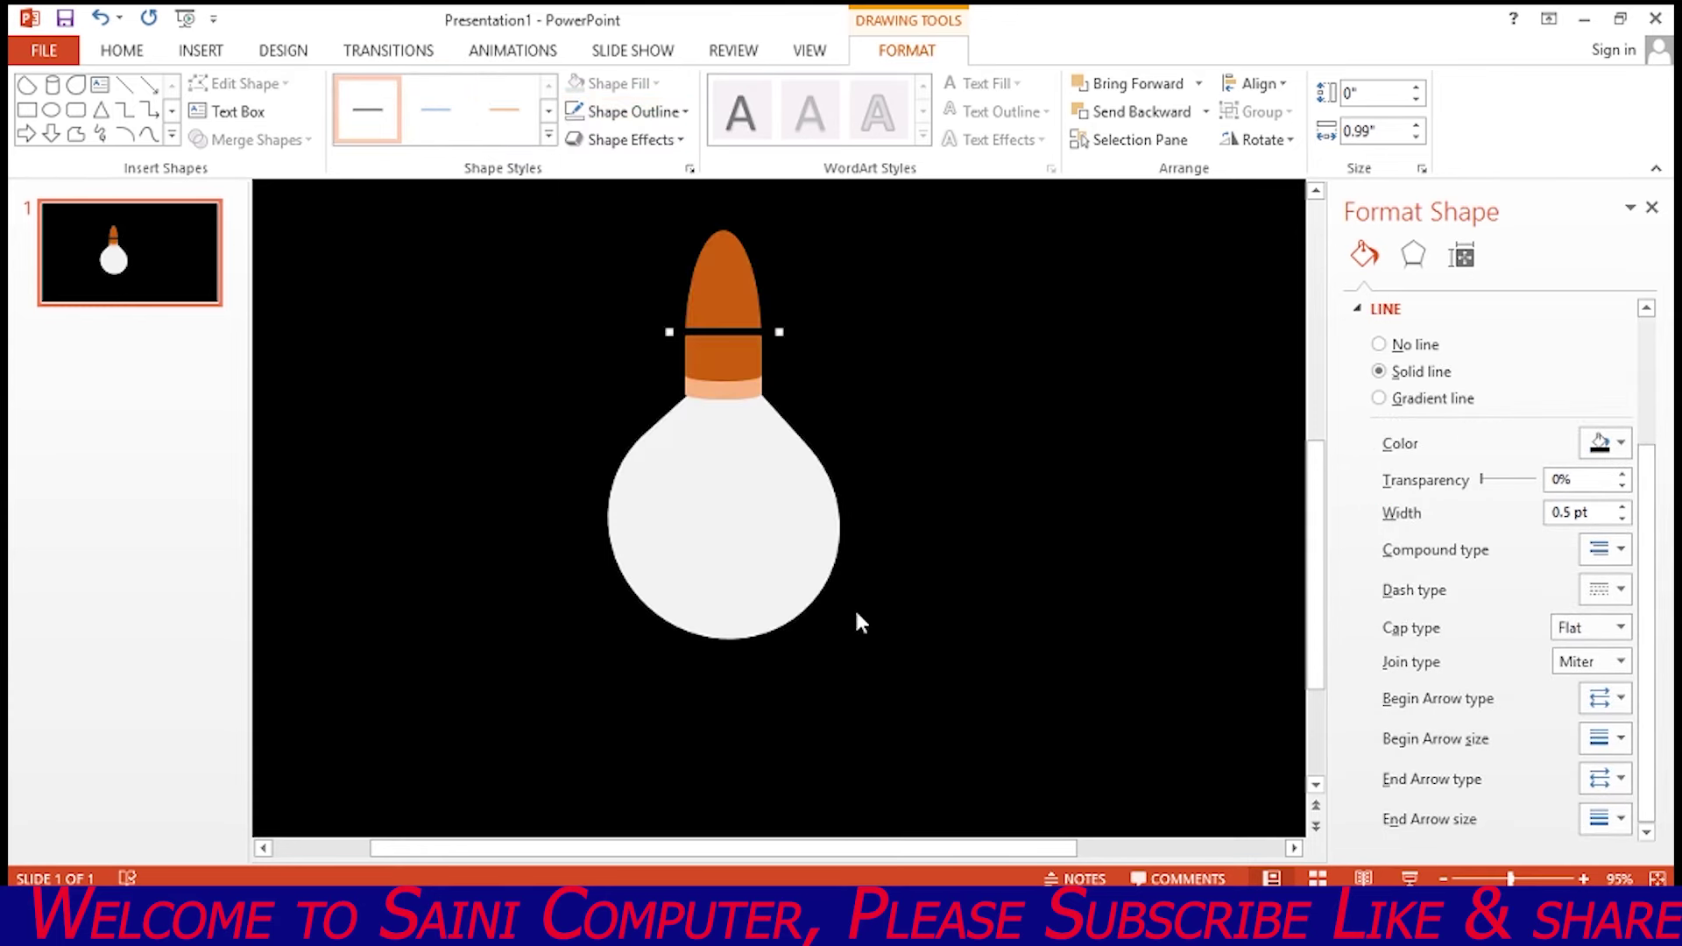
pyautogui.click(661, 114)
pyautogui.moveTo(626, 417)
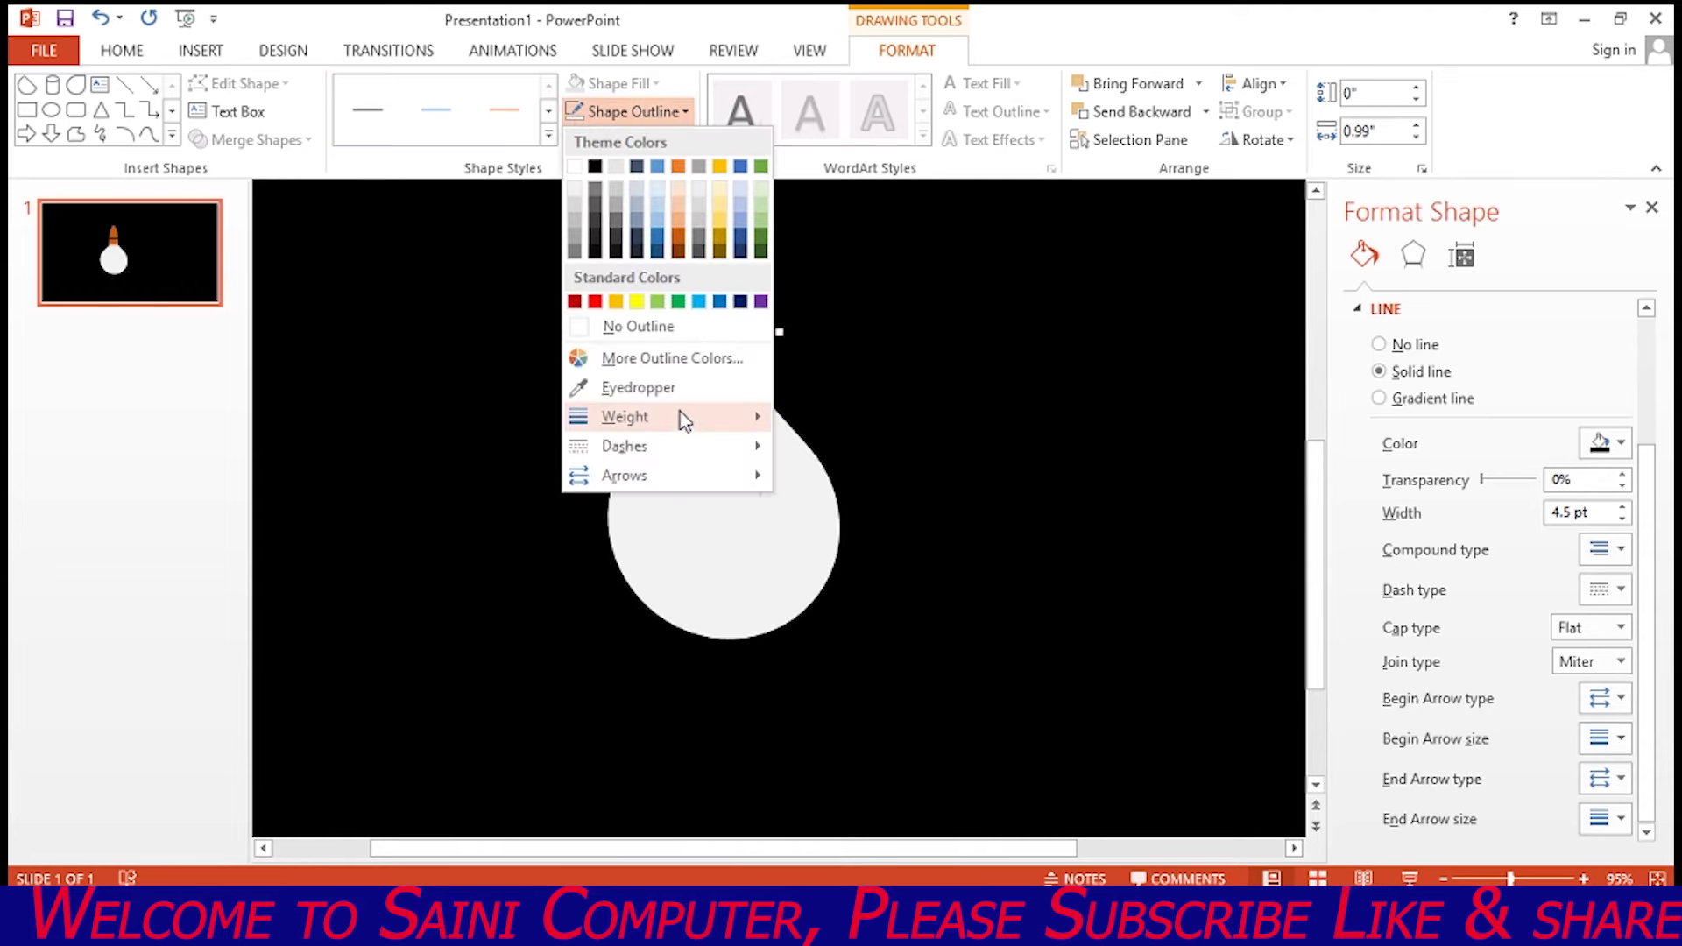
pyautogui.click(881, 552)
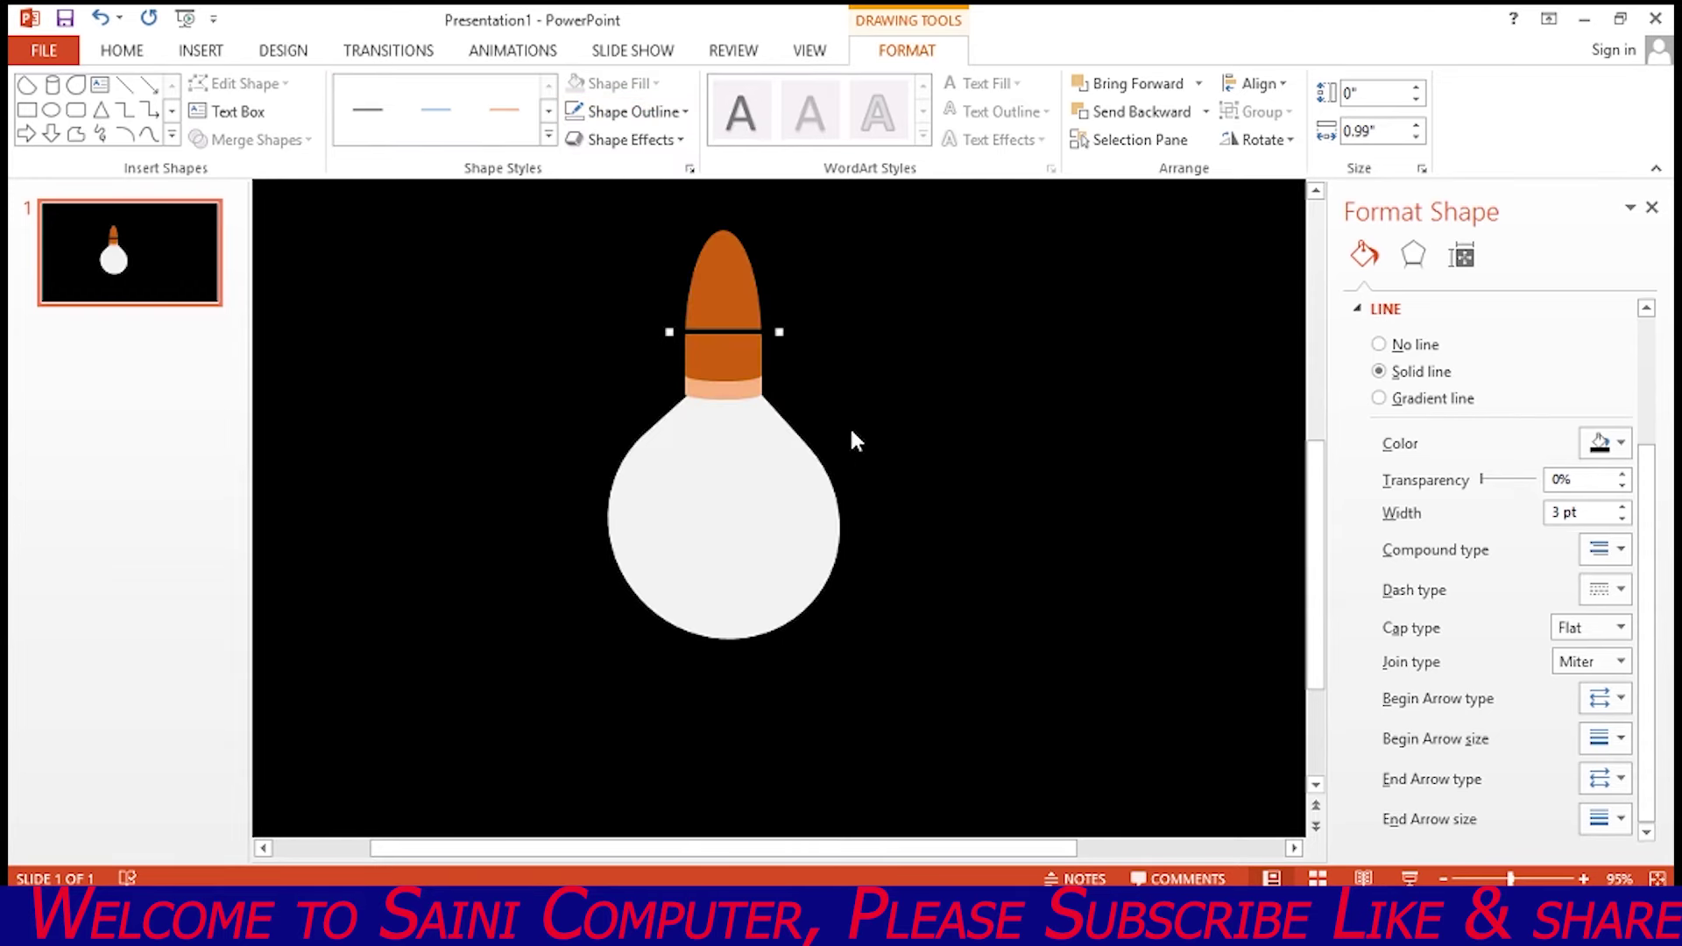
pyautogui.click(806, 415)
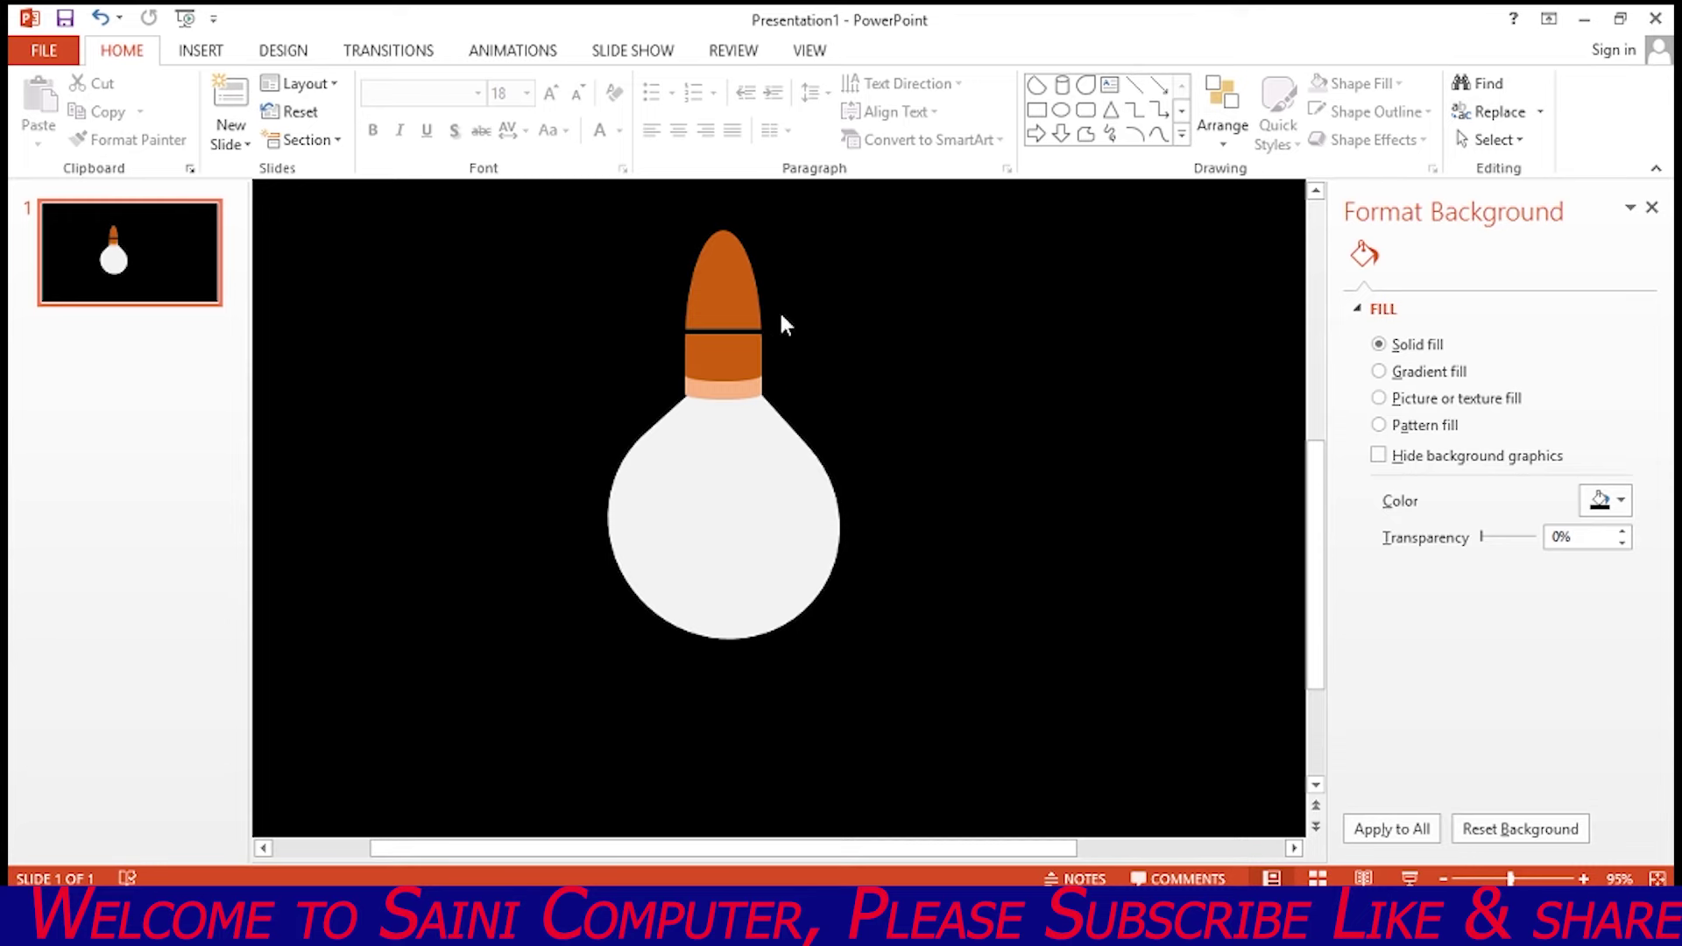
# Select all the bulb shapes and move the whole bulb lower on the slide.
pyautogui.moveTo(552, 189); pyautogui.dragTo(856, 690)
pyautogui.moveTo(713, 501)
pyautogui.mouseDown()
pyautogui.moveTo(718, 558)
pyautogui.moveTo(750, 582)
pyautogui.mouseUp()
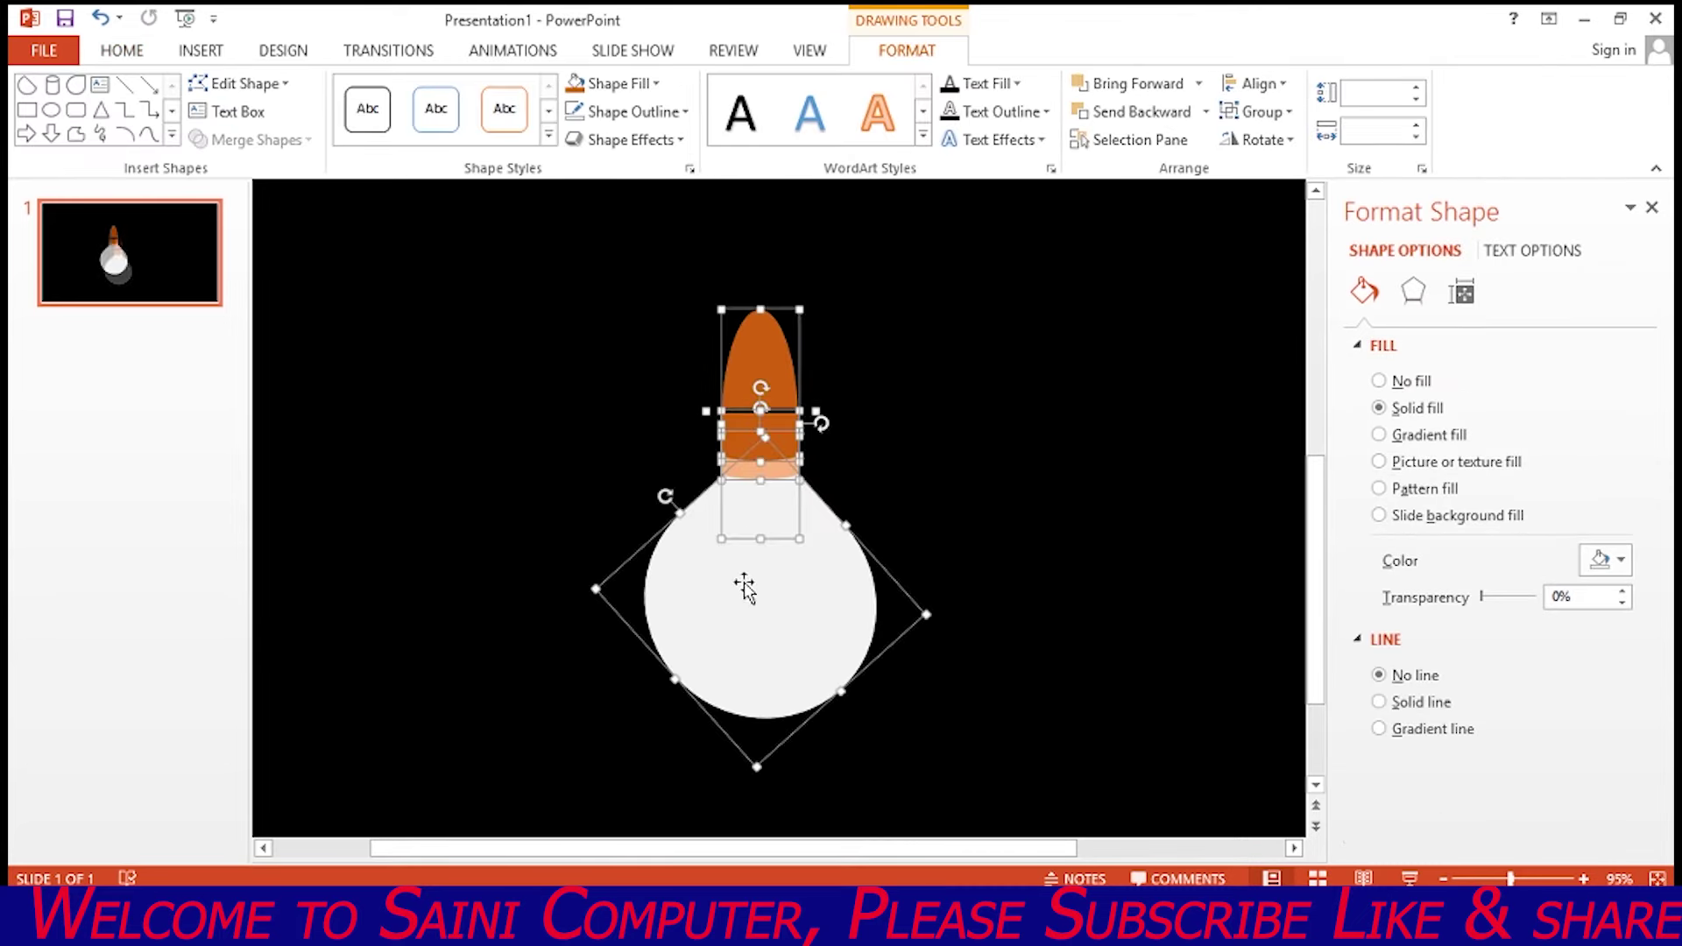
pyautogui.click(454, 207)
# Draw an orange 3 pt cord from the slide's top edge down to the cap.
pyautogui.click(200, 50)
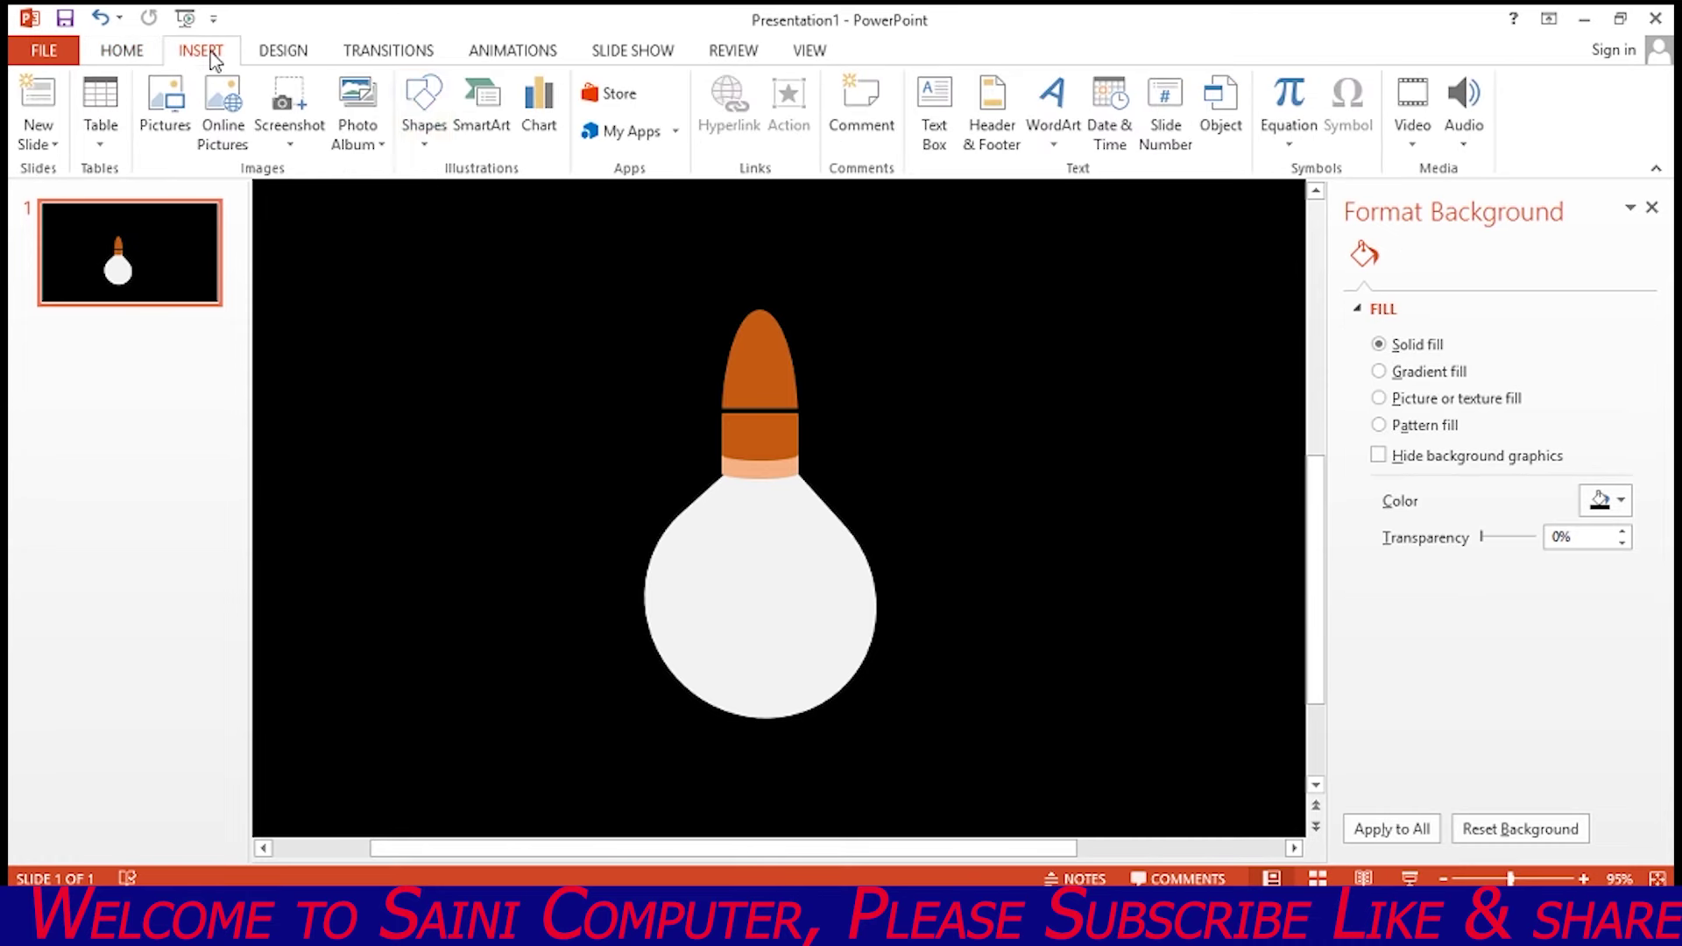
pyautogui.click(424, 110)
pyautogui.click(517, 203)
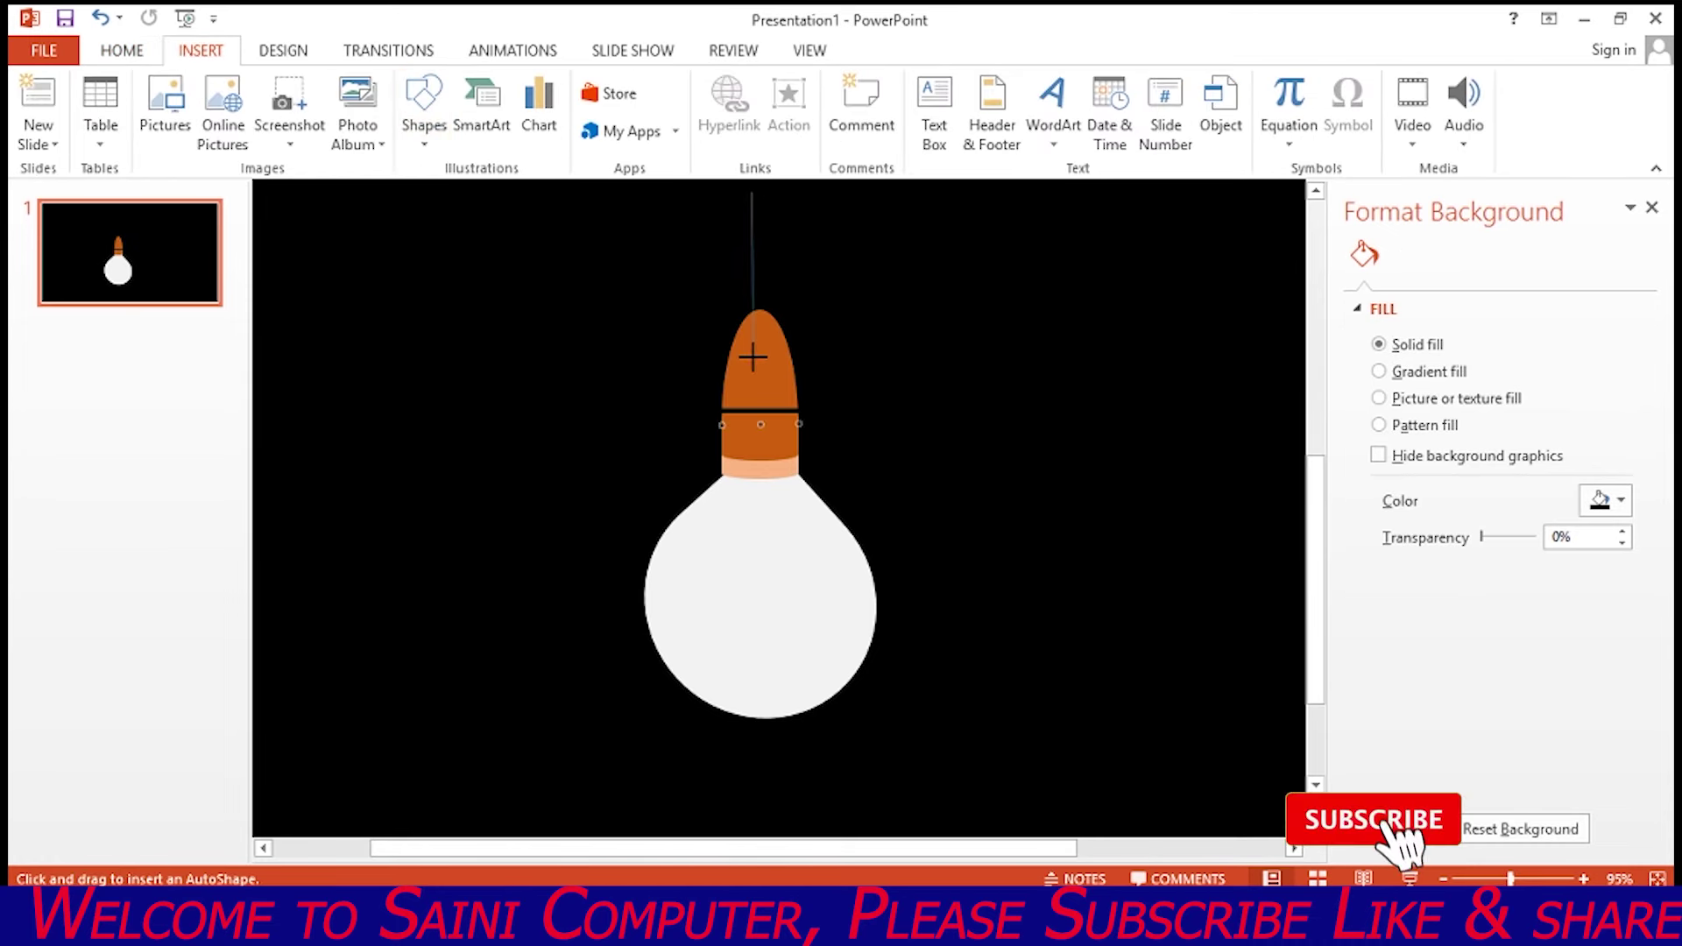
pyautogui.moveTo(764, 285); pyautogui.dragTo(754, 357)
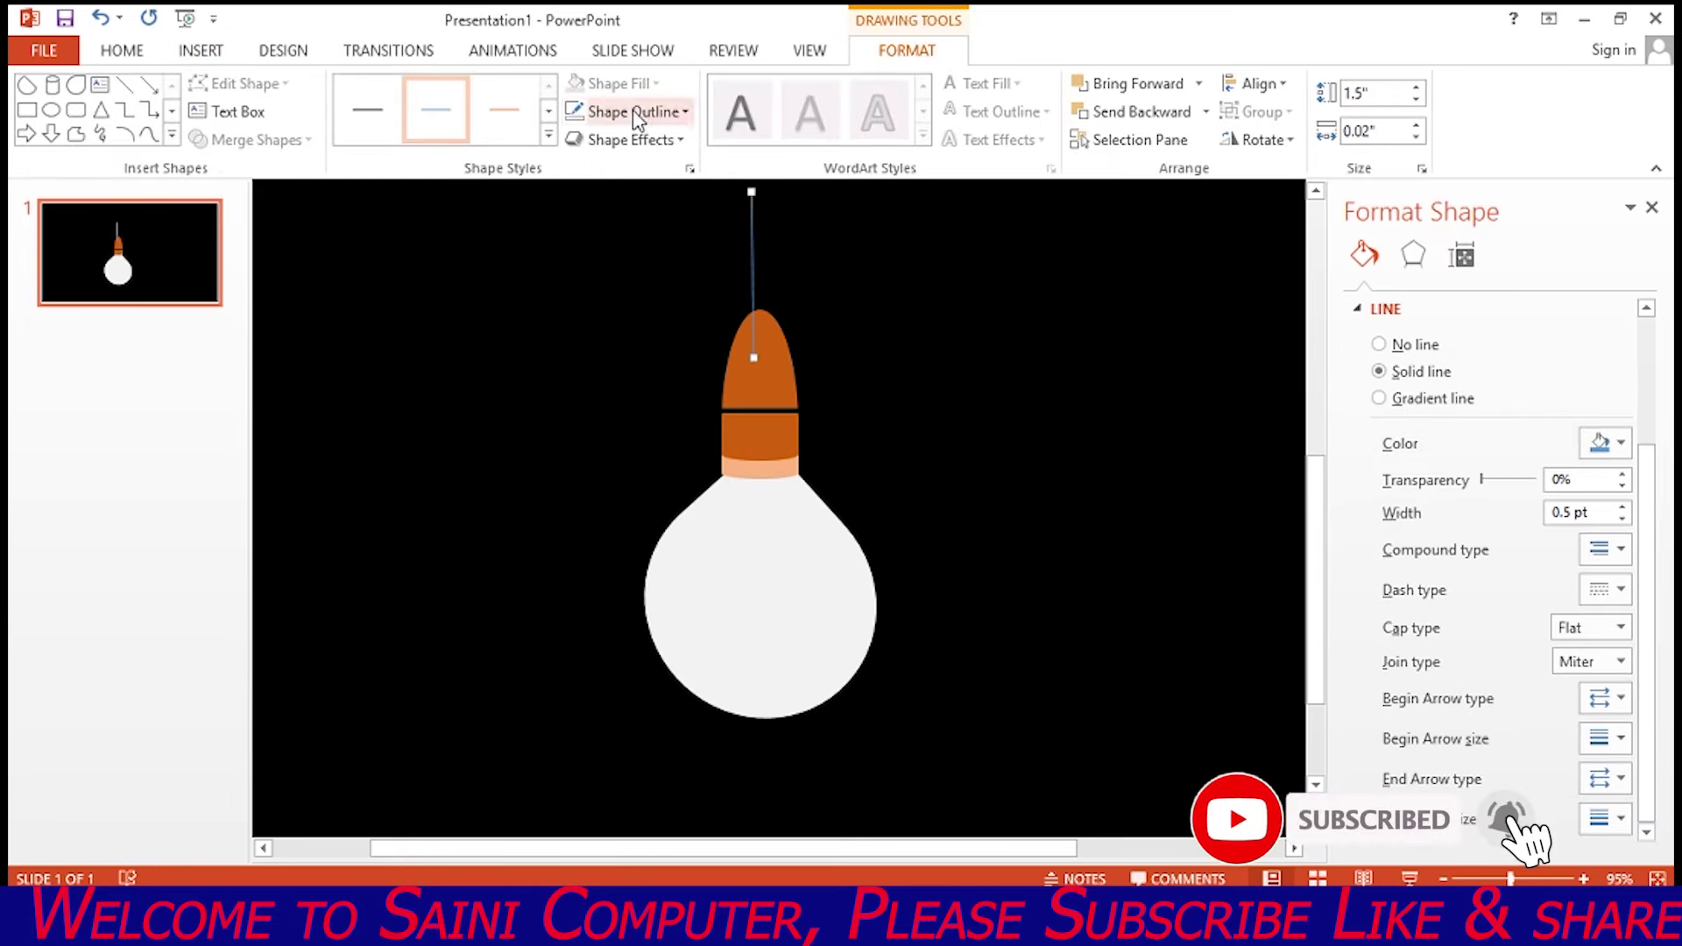
pyautogui.click(683, 113)
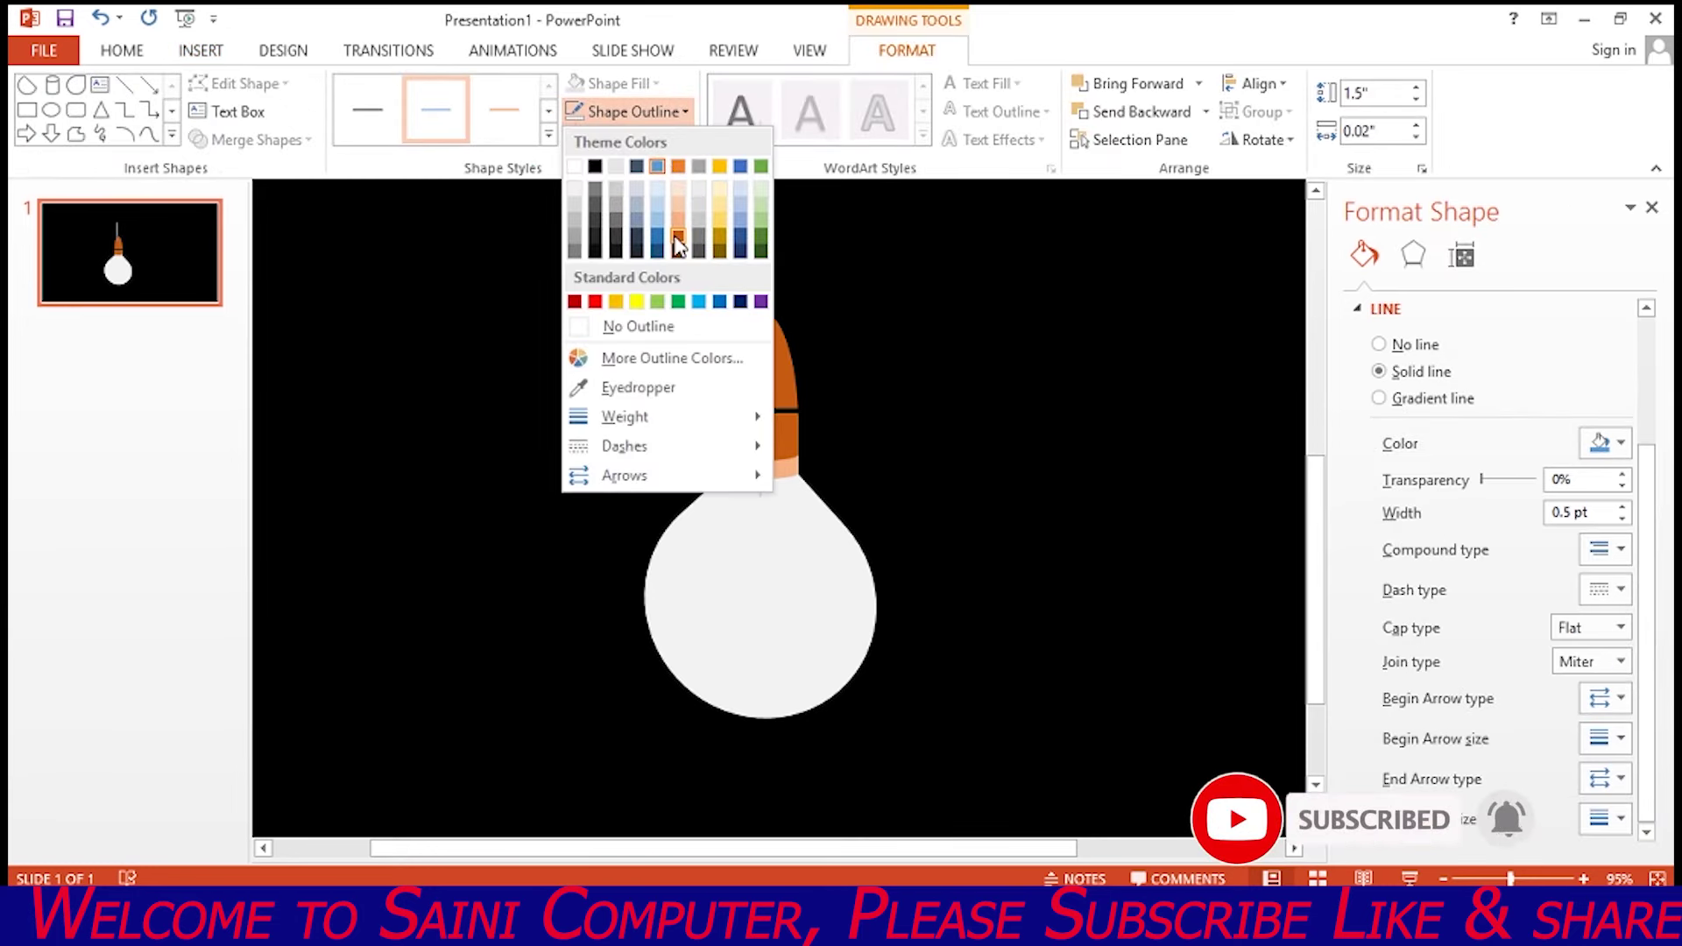
pyautogui.click(677, 237)
pyautogui.moveTo(623, 417)
pyautogui.click(682, 112)
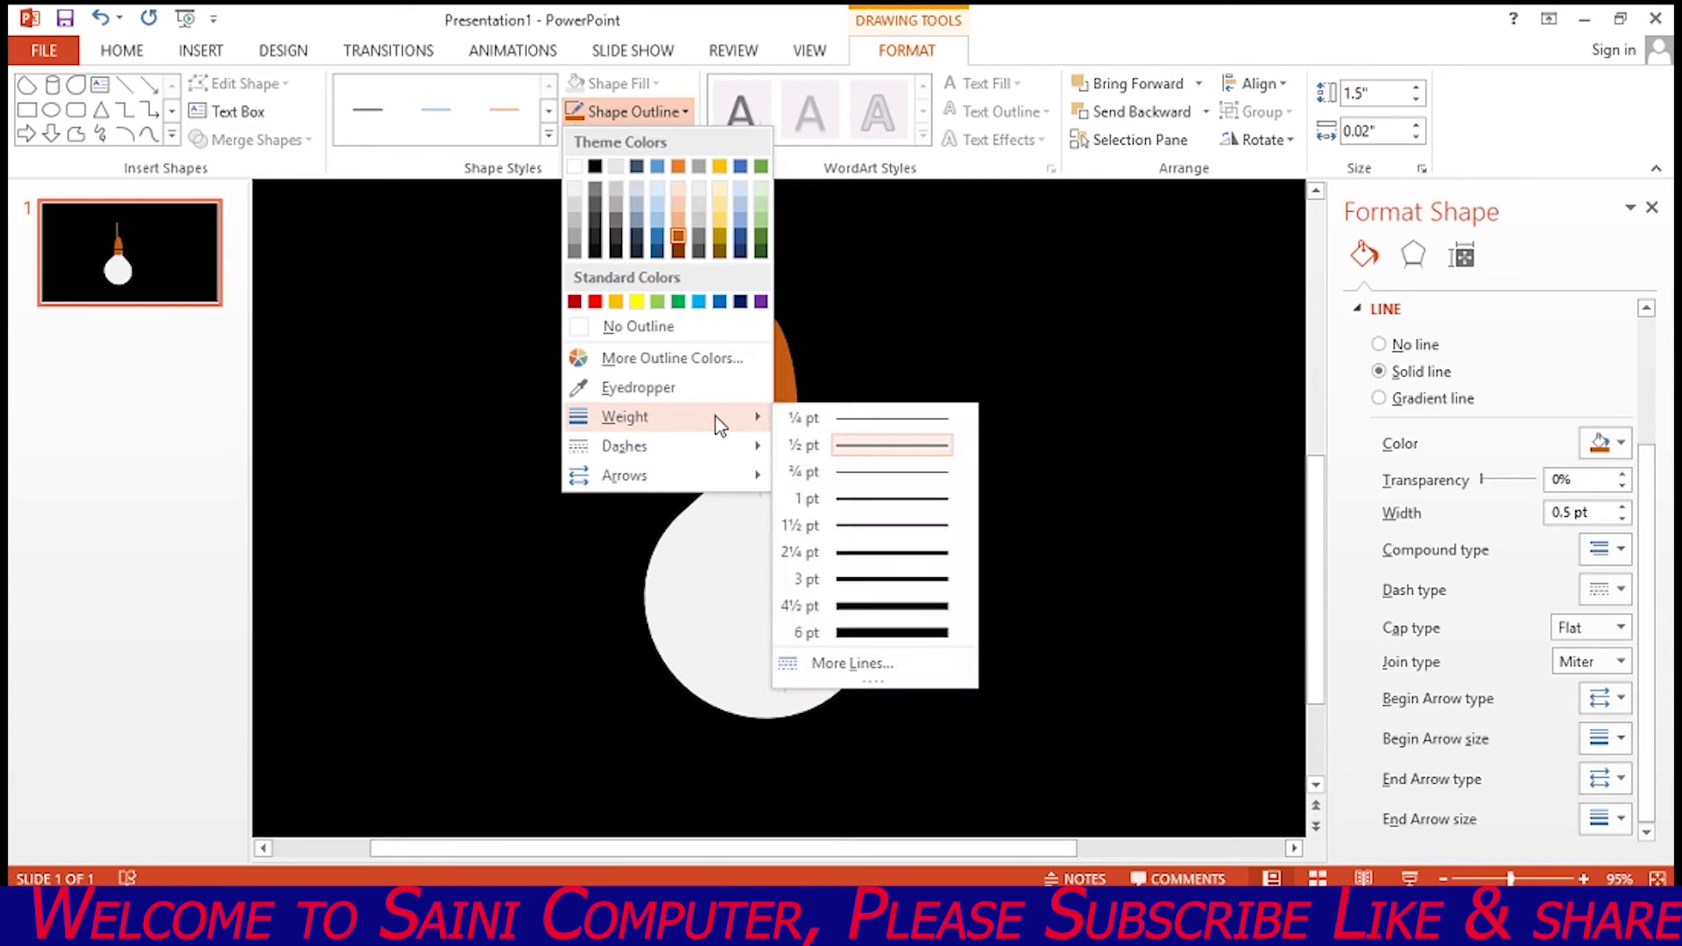
pyautogui.click(852, 578)
pyautogui.press('Right')
pyautogui.press('Right')
pyautogui.press('Right')
pyautogui.press('Right')
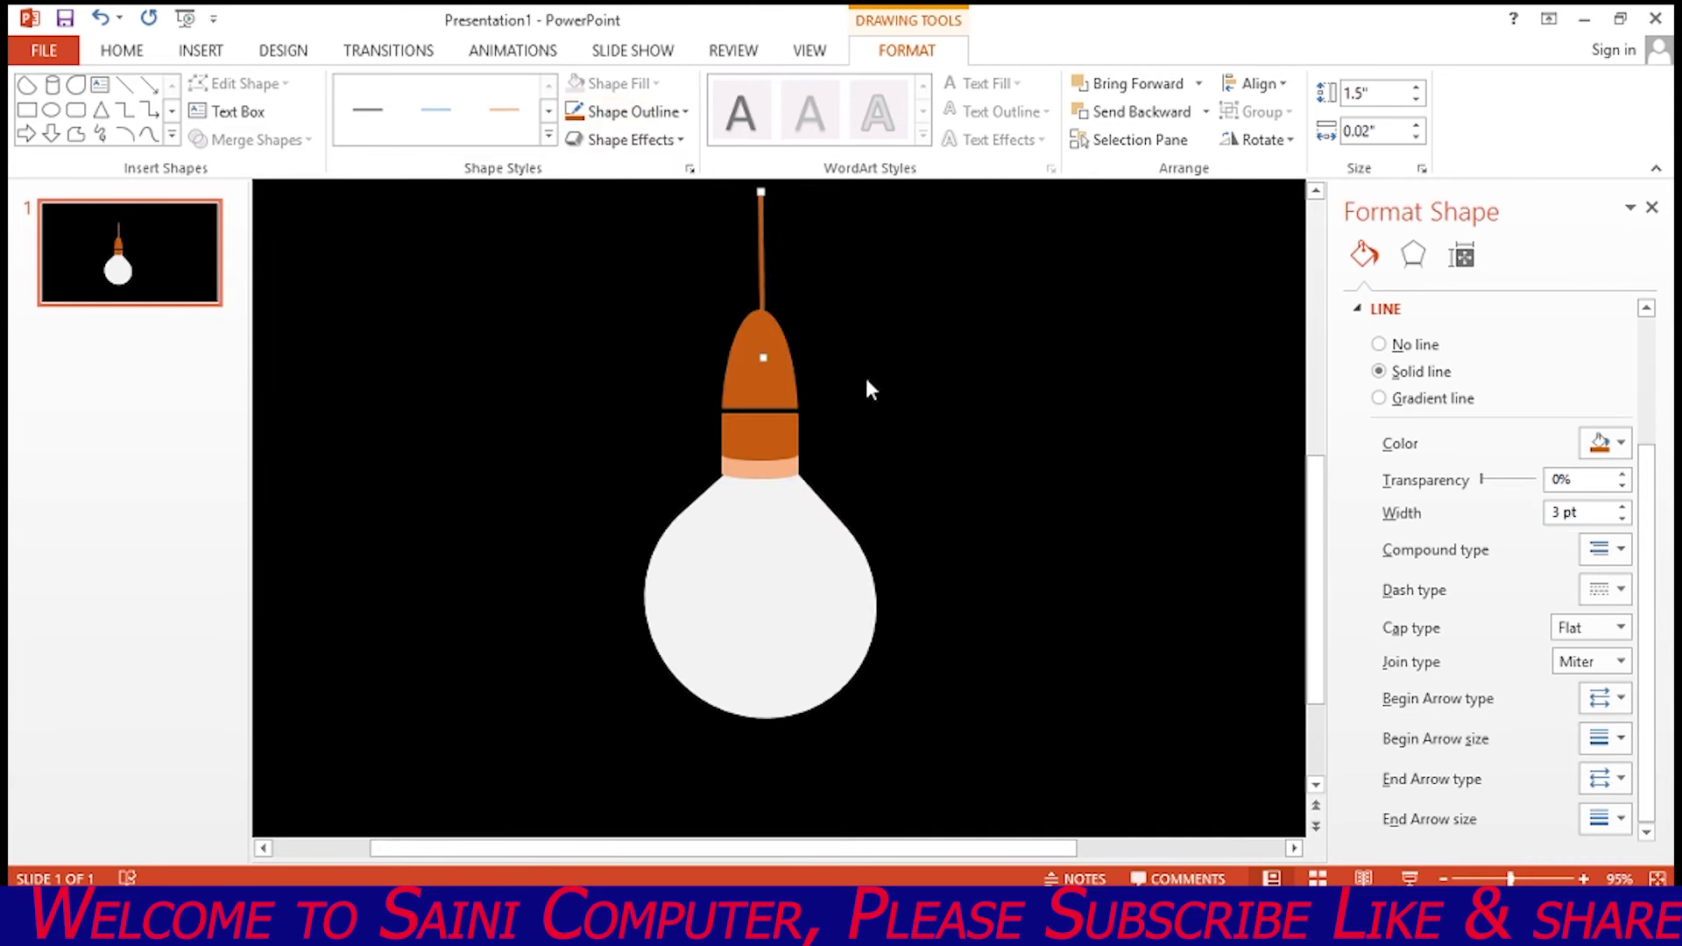
pyautogui.press('Left')
pyautogui.press('Escape')
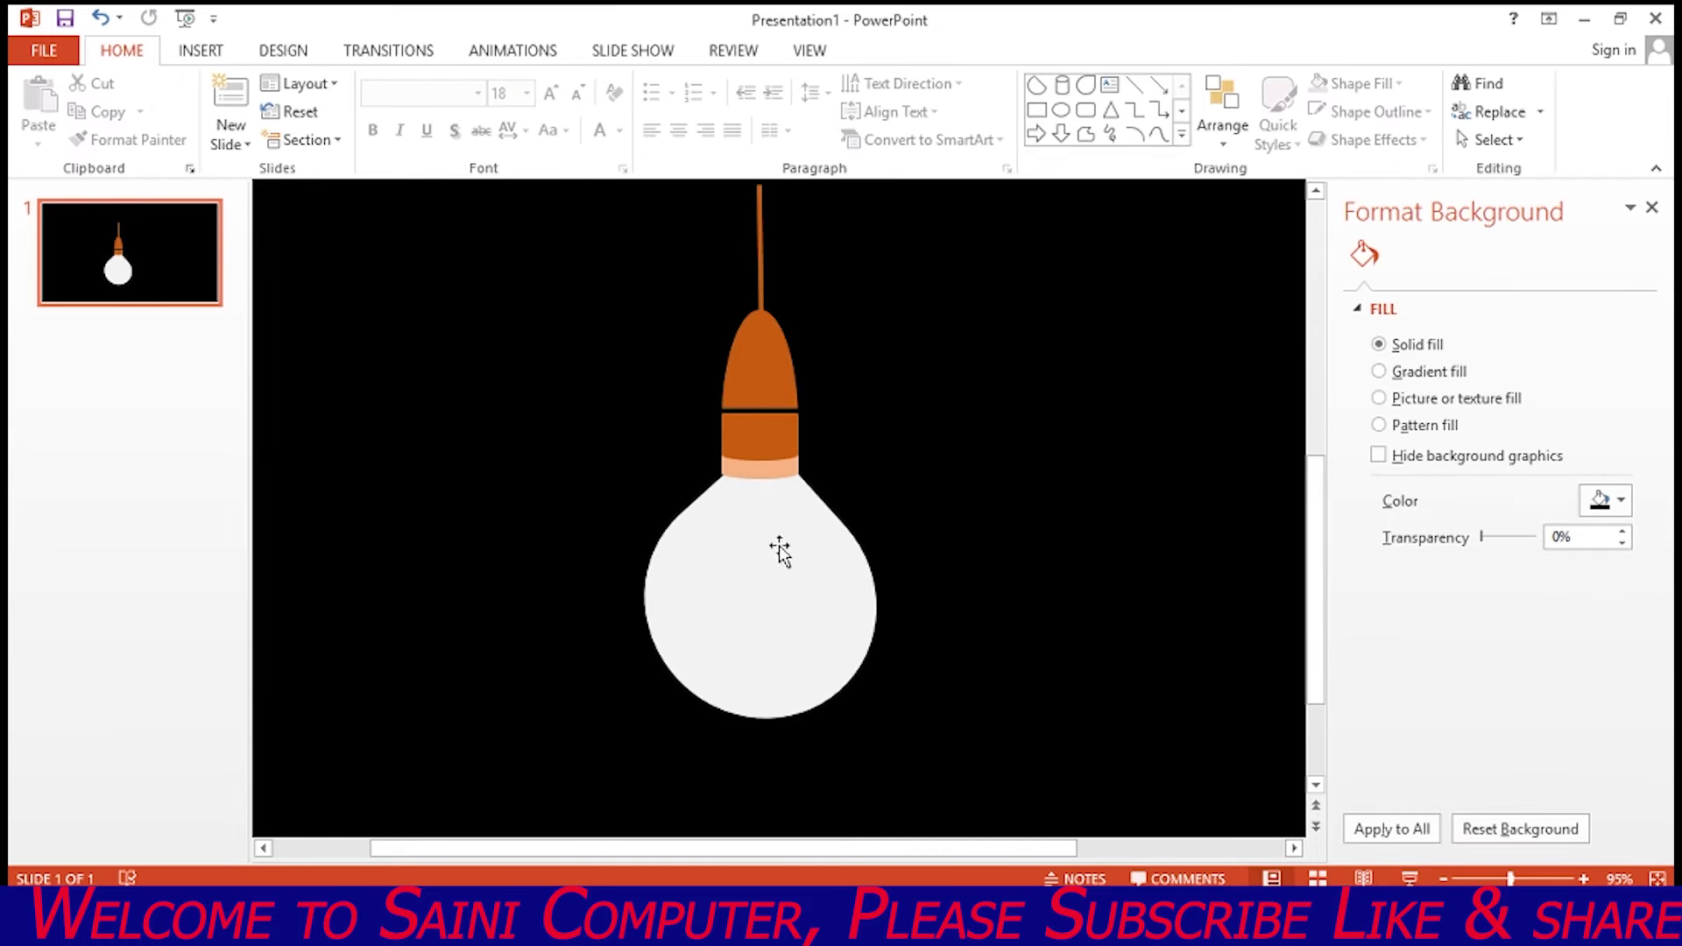
pyautogui.click(788, 612)
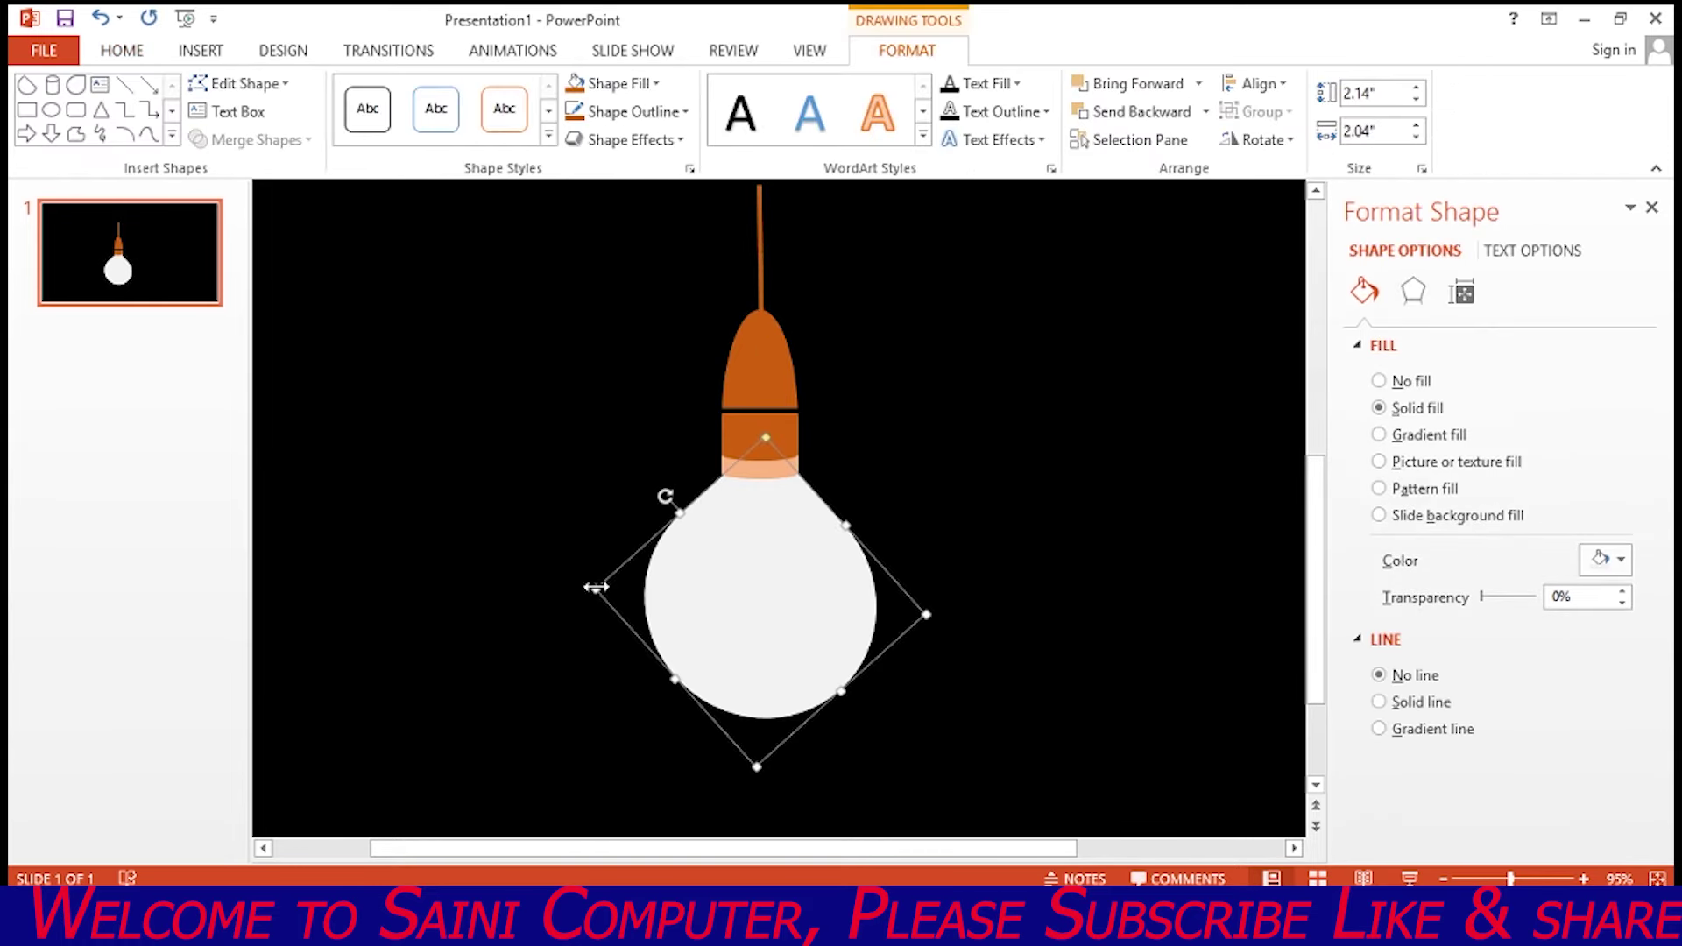
# Duplicate the bulb's glass to the right and round the copy's tip into a circle.
pyautogui.moveTo(596, 587); pyautogui.dragTo(607, 587)
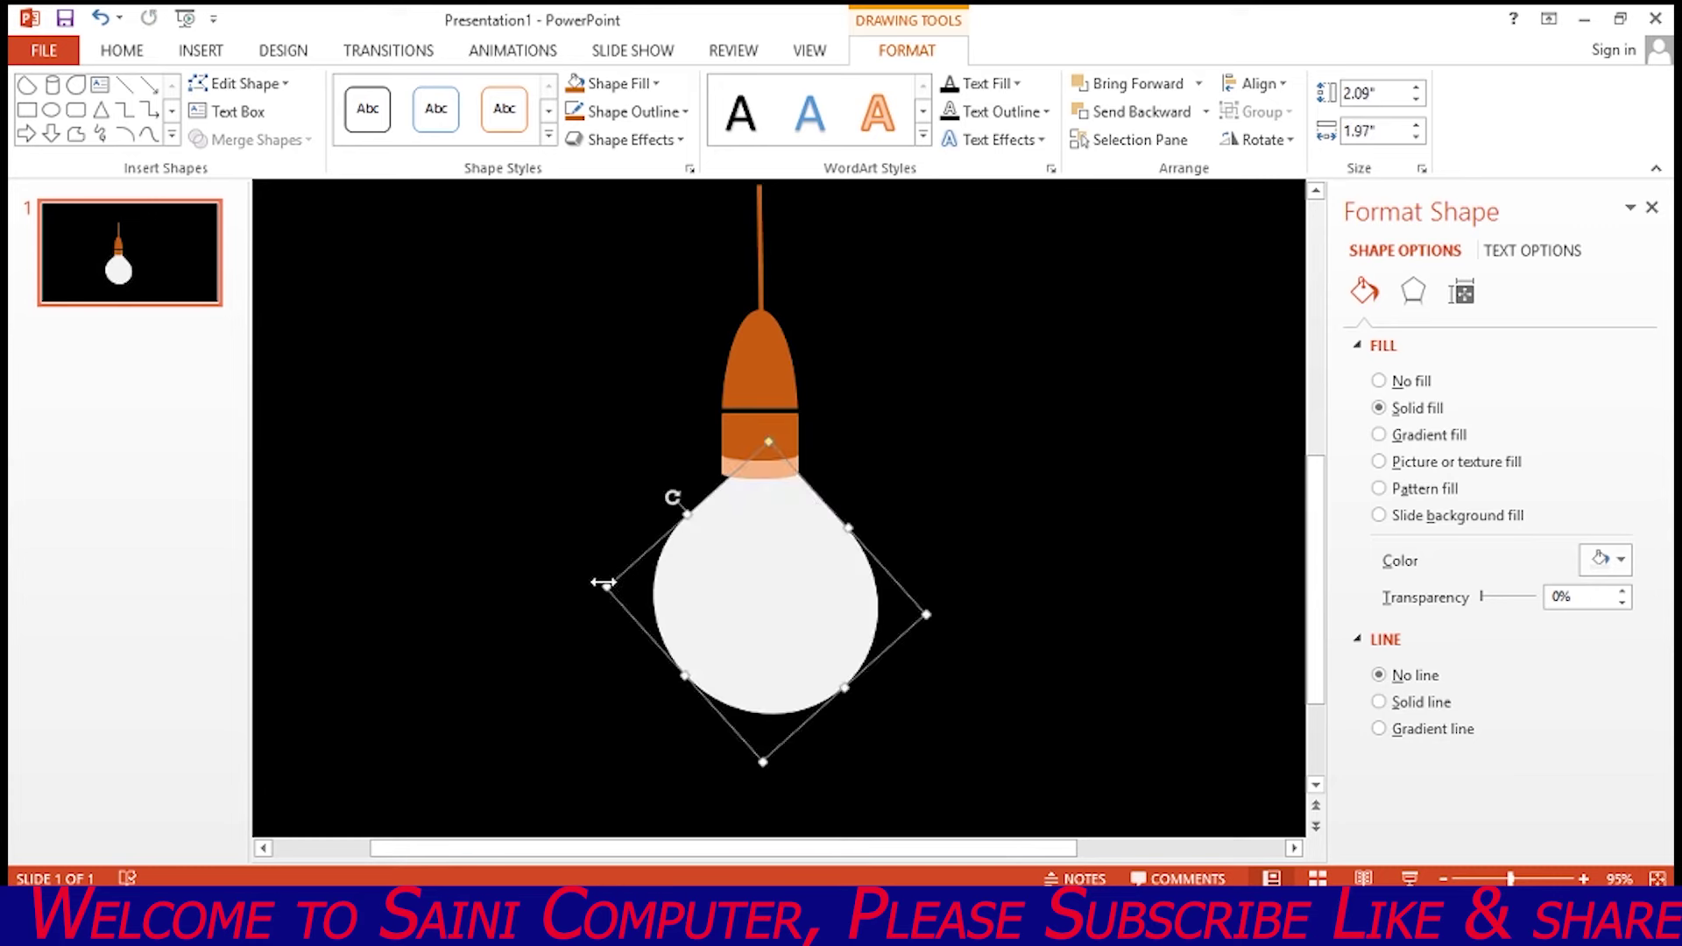
pyautogui.hotkey('ctrl', 'z')
pyautogui.click(523, 531)
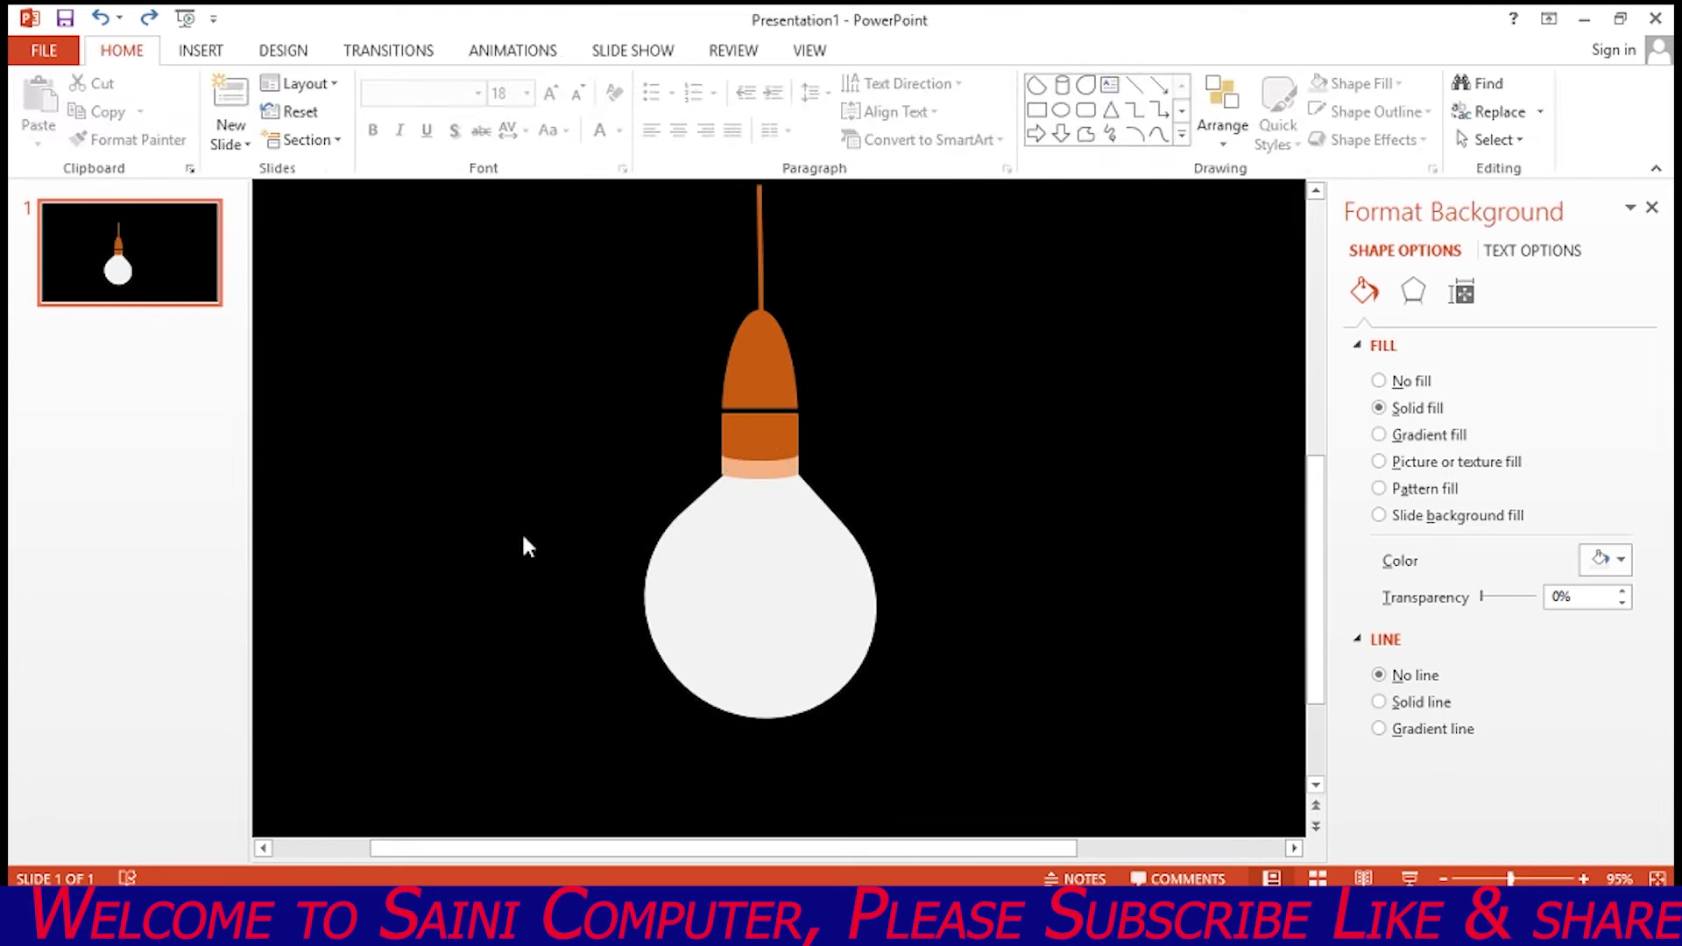
pyautogui.click(700, 564)
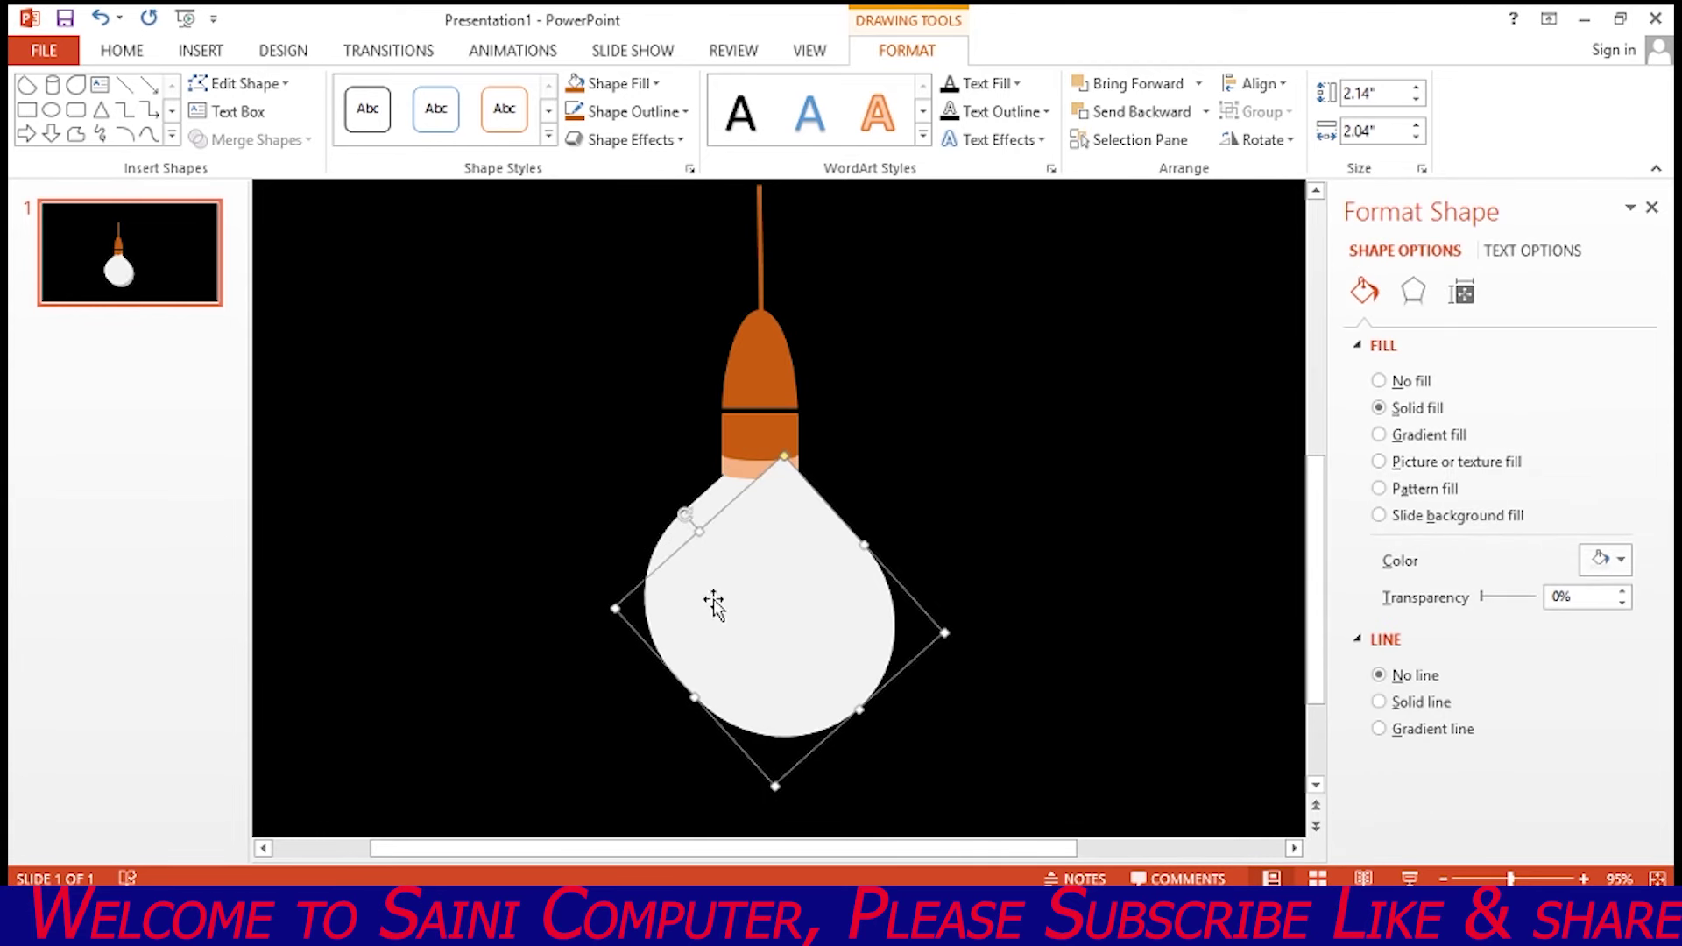
pyautogui.moveTo(706, 592); pyautogui.dragTo(997, 576)
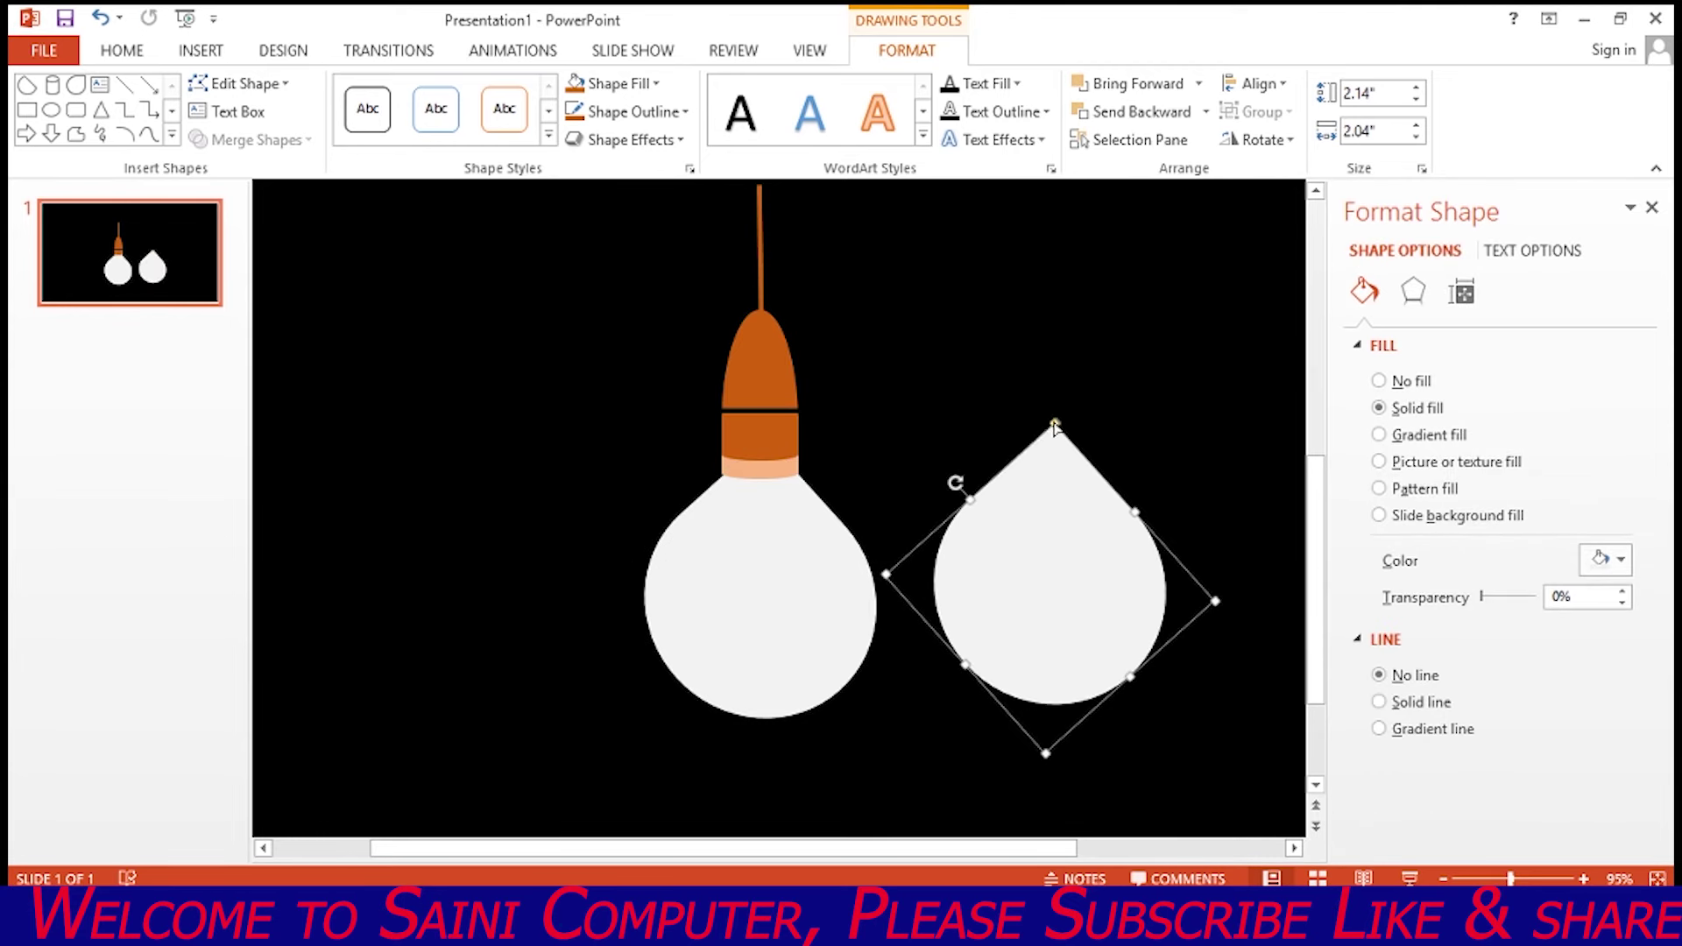
pyautogui.moveTo(1056, 425); pyautogui.dragTo(1059, 446)
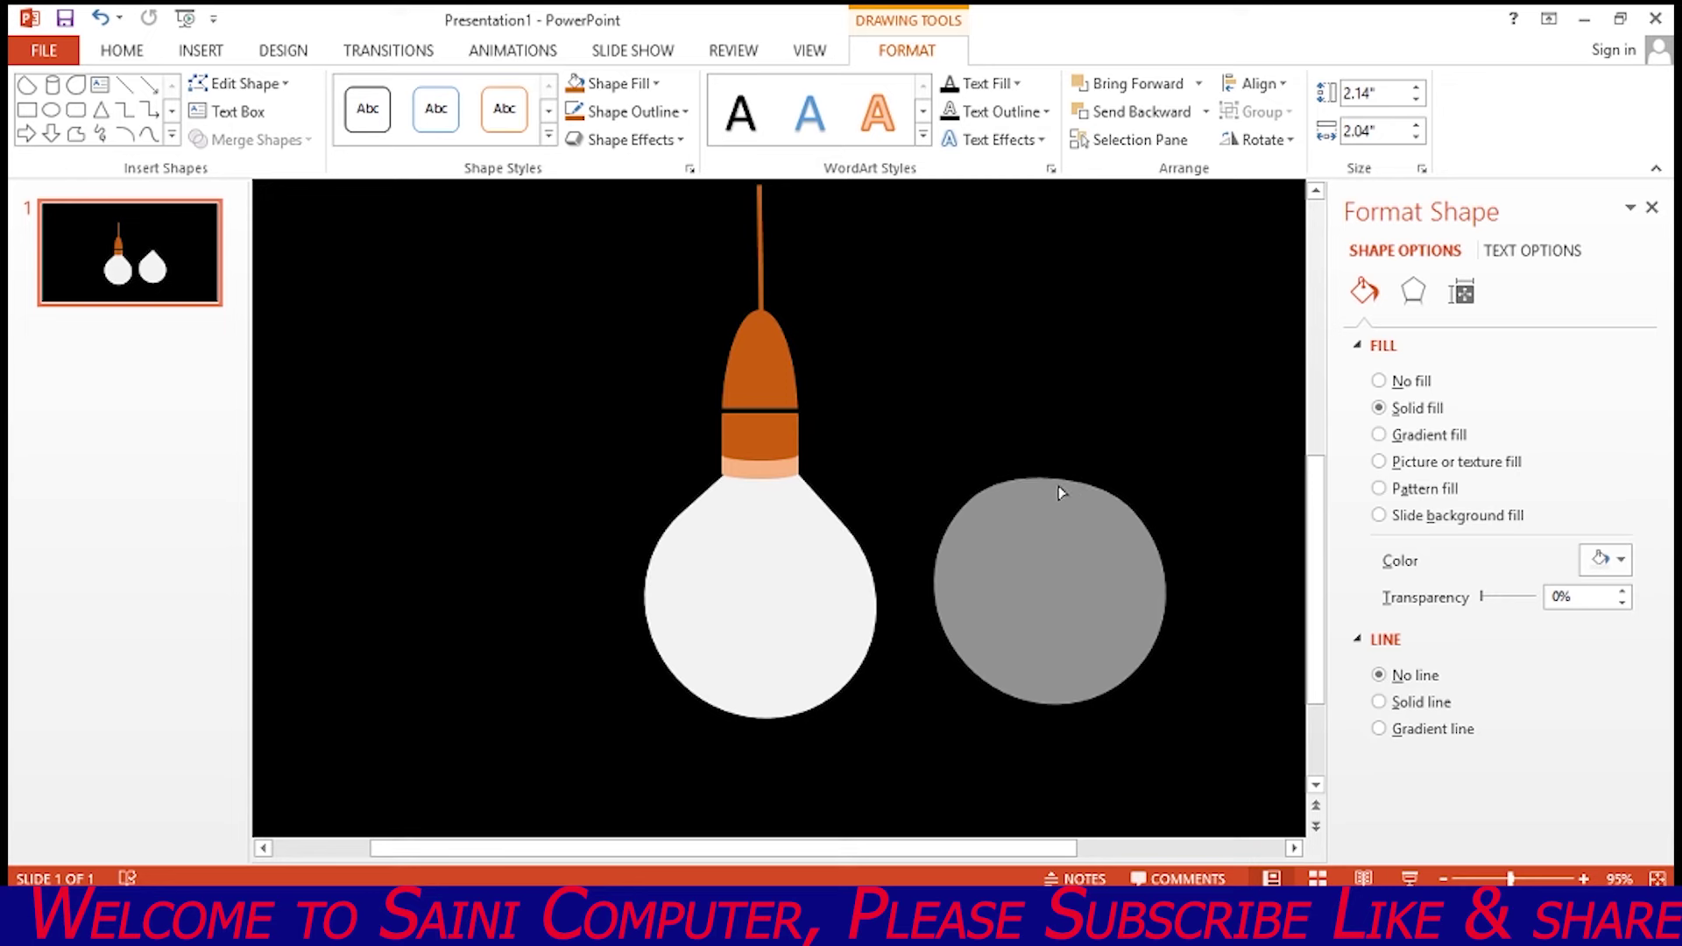
pyautogui.moveTo(1061, 484); pyautogui.dragTo(1058, 478)
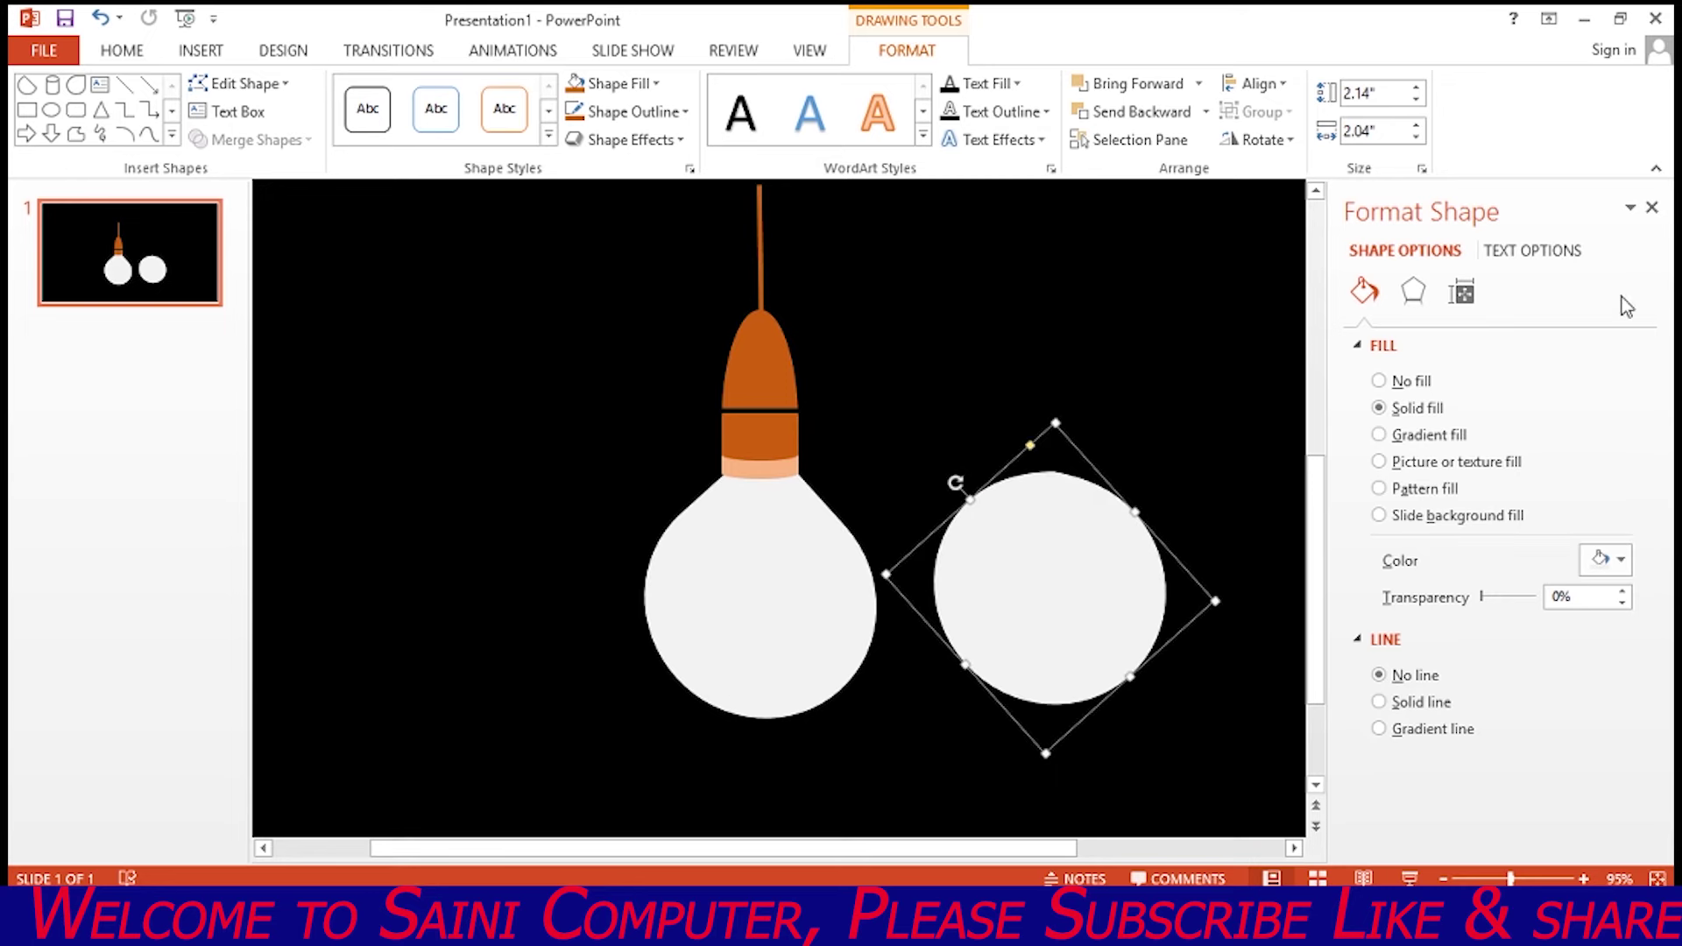
# Give the circle a blue glow enlarged to about 87 pt.
pyautogui.click(1413, 291)
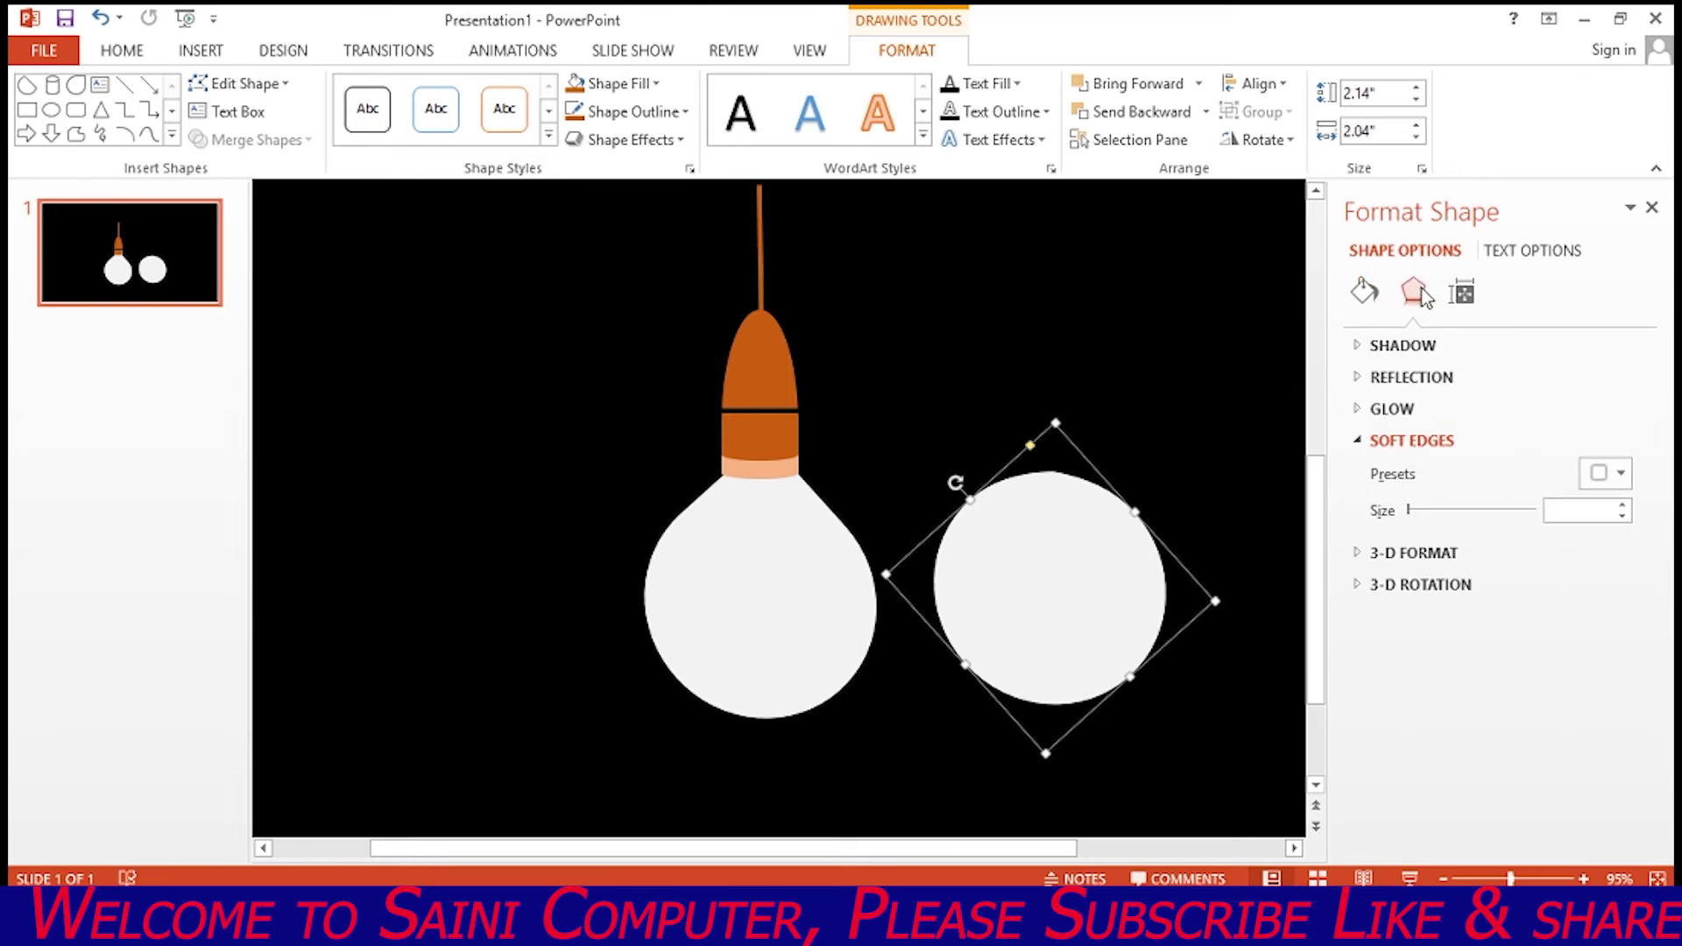
pyautogui.click(1406, 442)
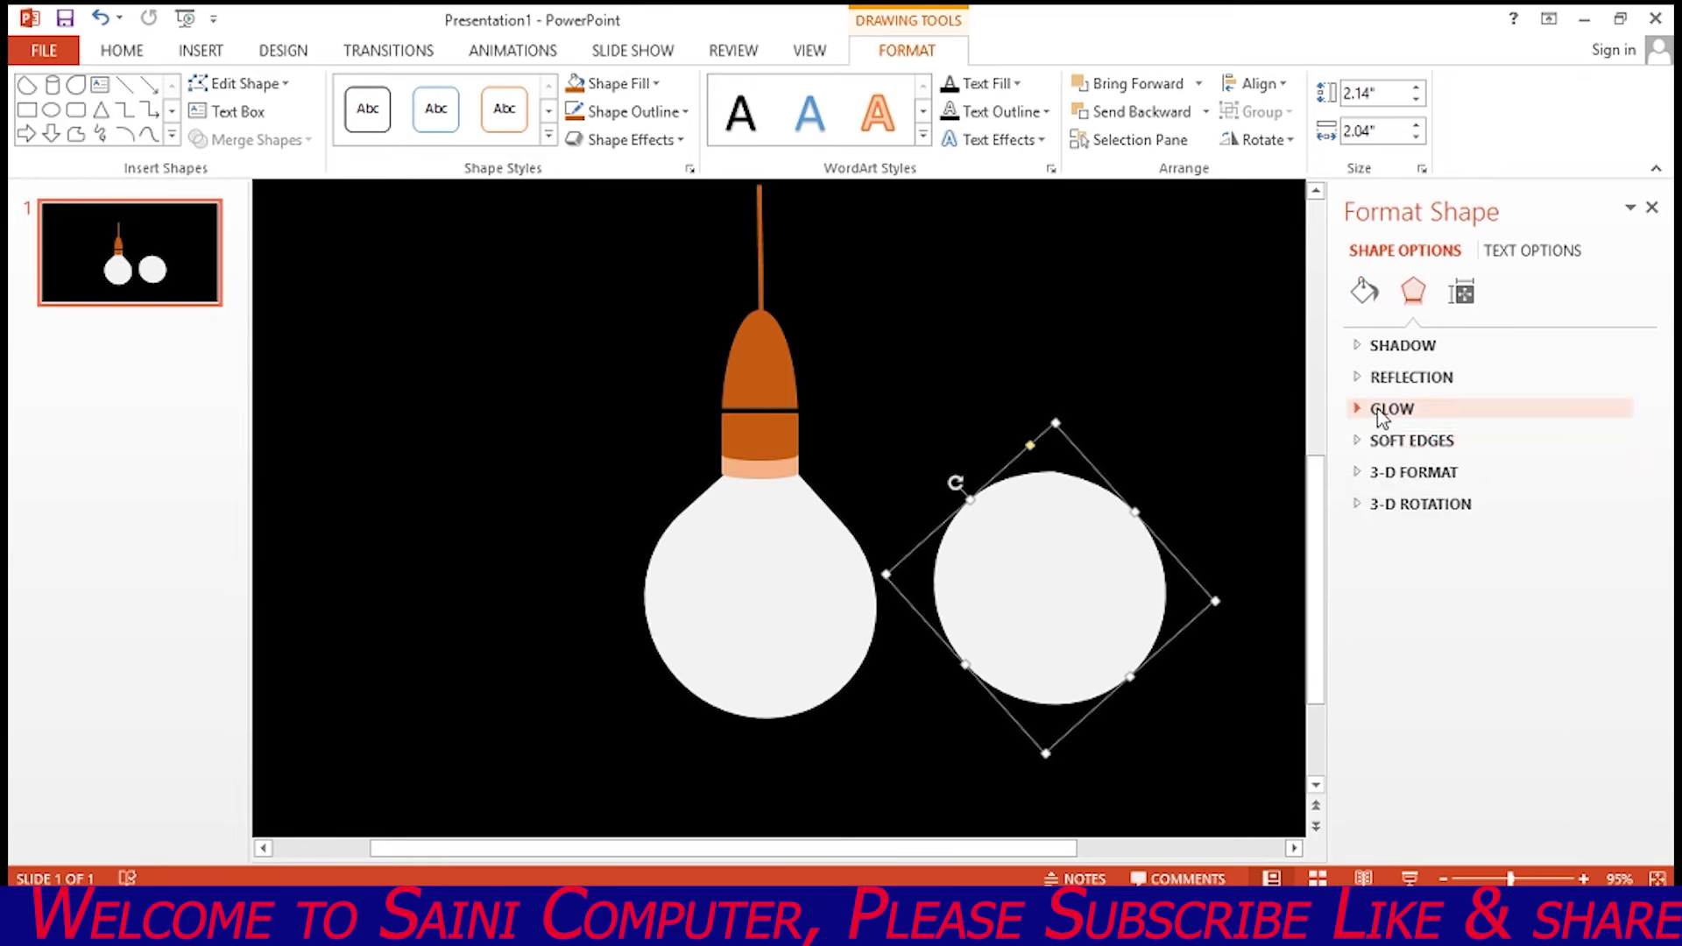
pyautogui.click(1379, 409)
pyautogui.click(1622, 484)
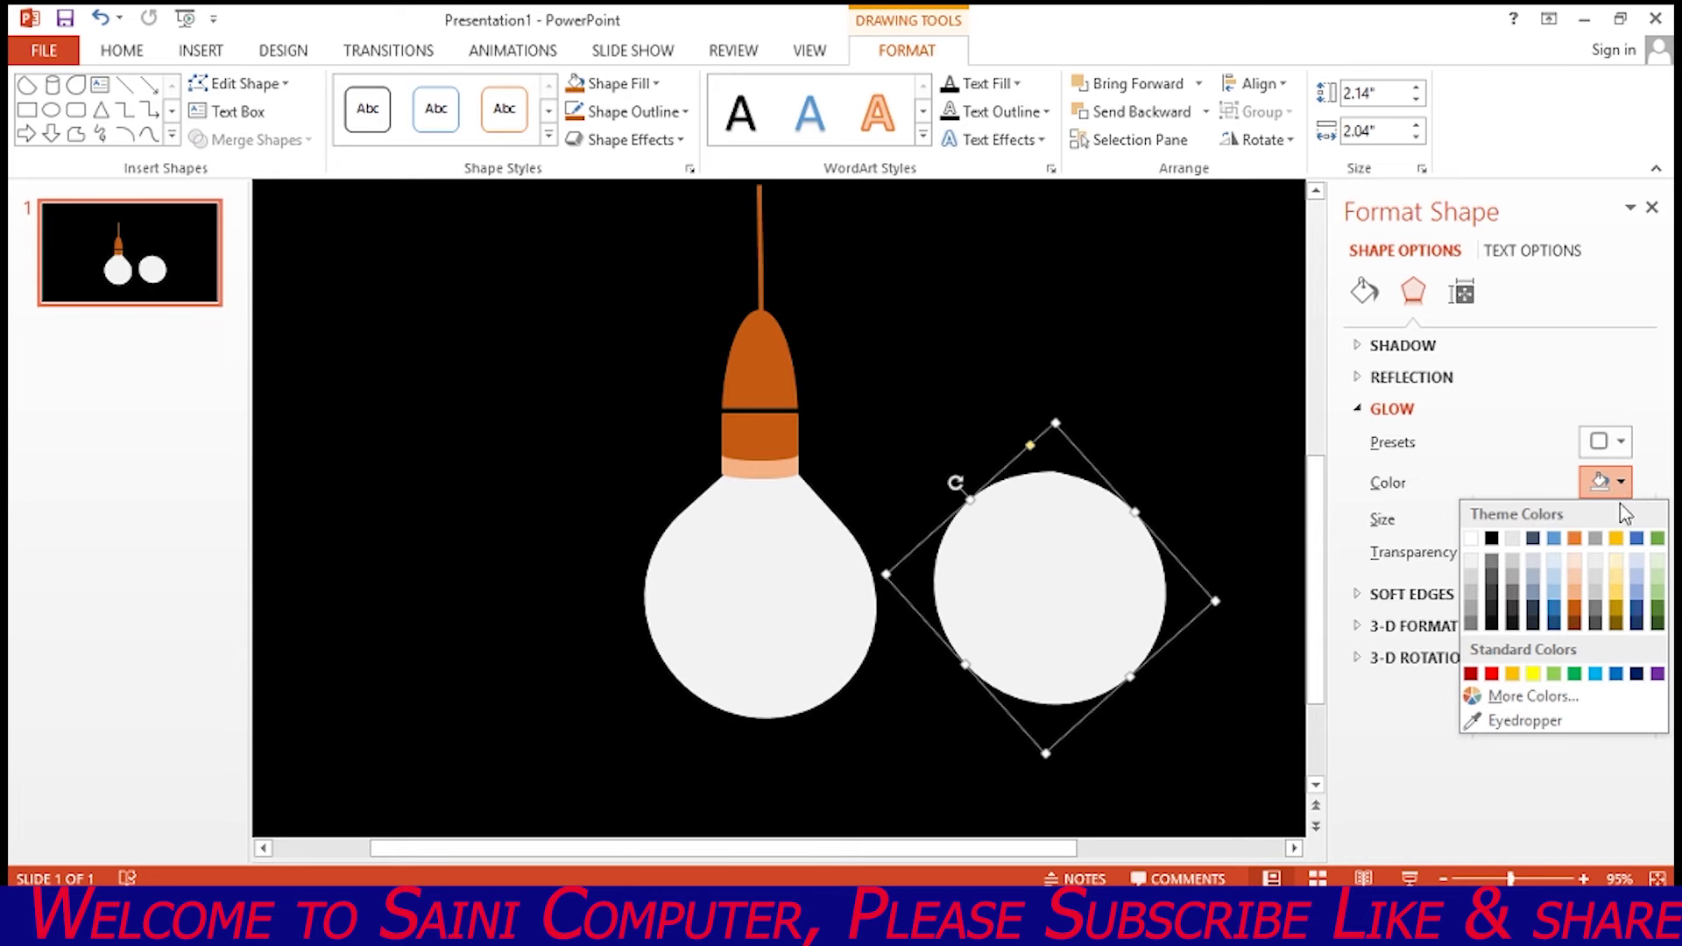
pyautogui.click(1623, 443)
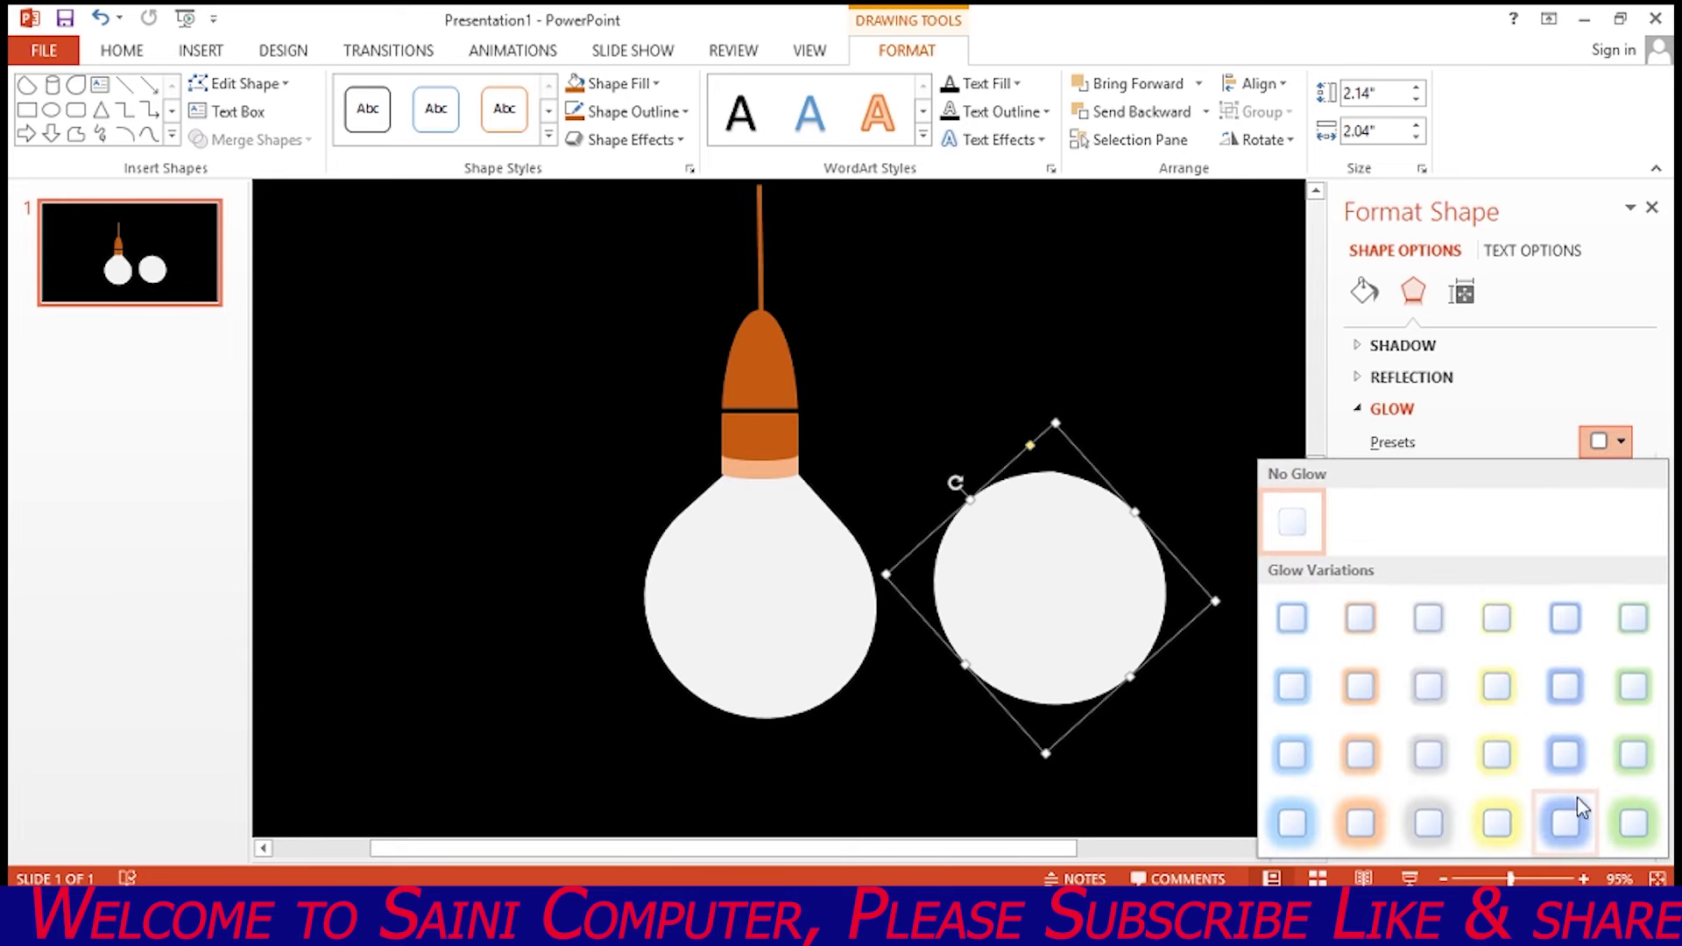
pyautogui.click(1567, 817)
pyautogui.moveTo(1477, 520); pyautogui.dragTo(1510, 520)
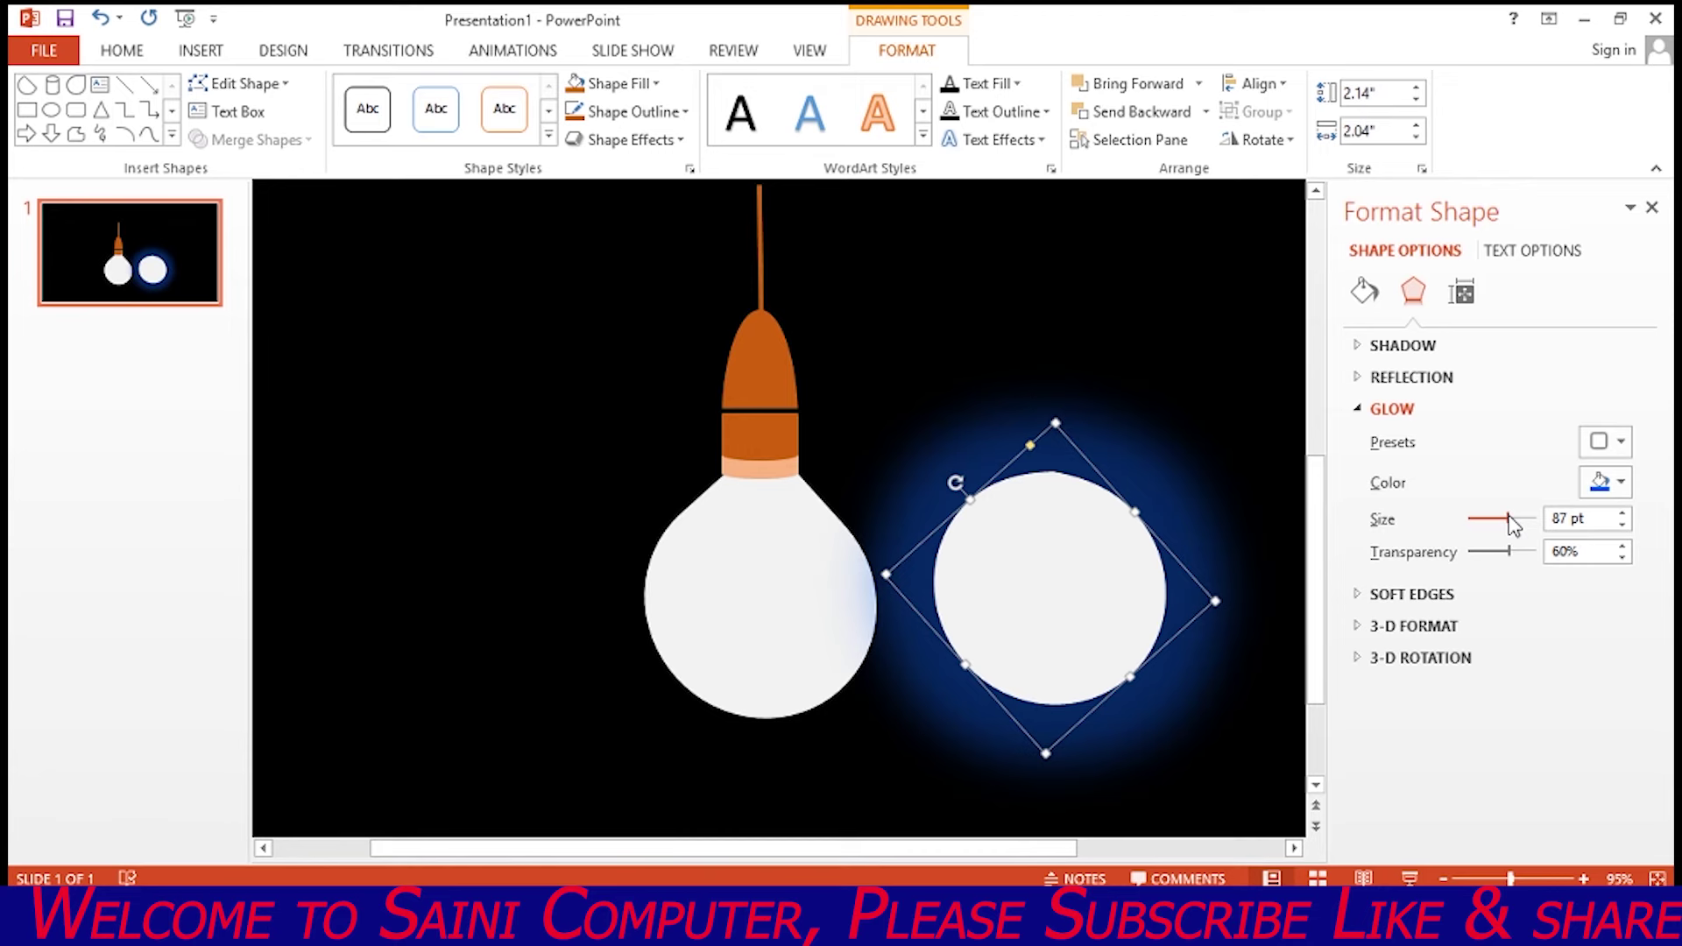
pyautogui.moveTo(1517, 524); pyautogui.dragTo(1510, 523)
pyautogui.click(1432, 412)
# Add 10 pt soft edges, move the circle onto the bulb, and send it to back.
pyautogui.click(1413, 440)
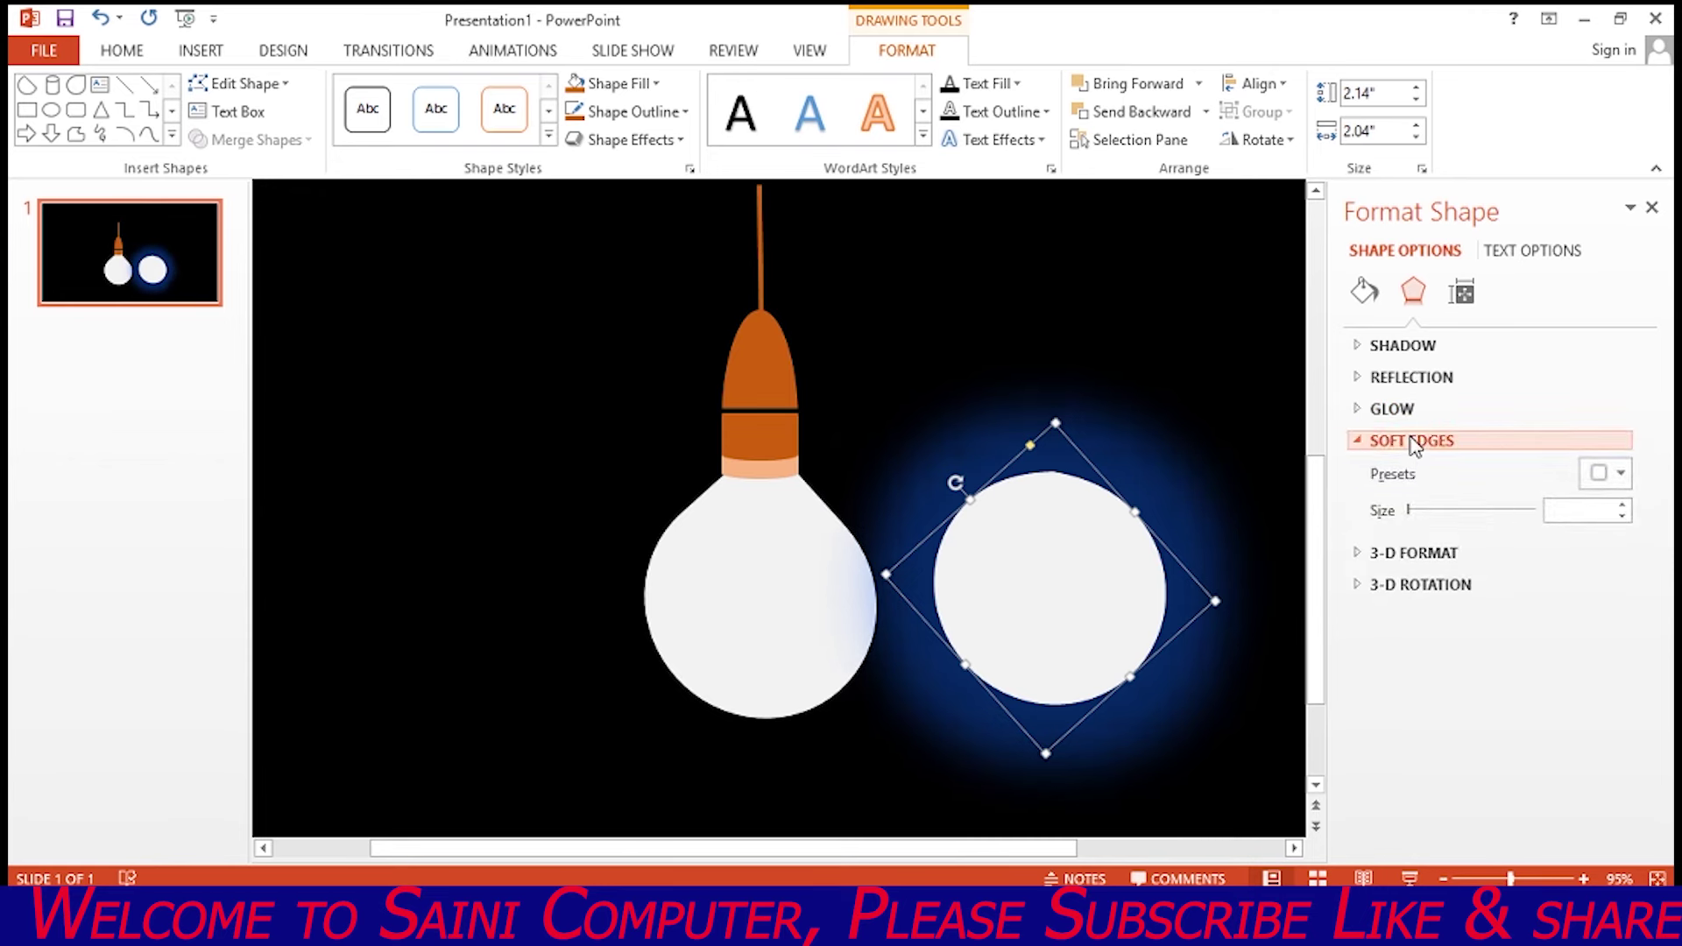
pyautogui.click(1622, 473)
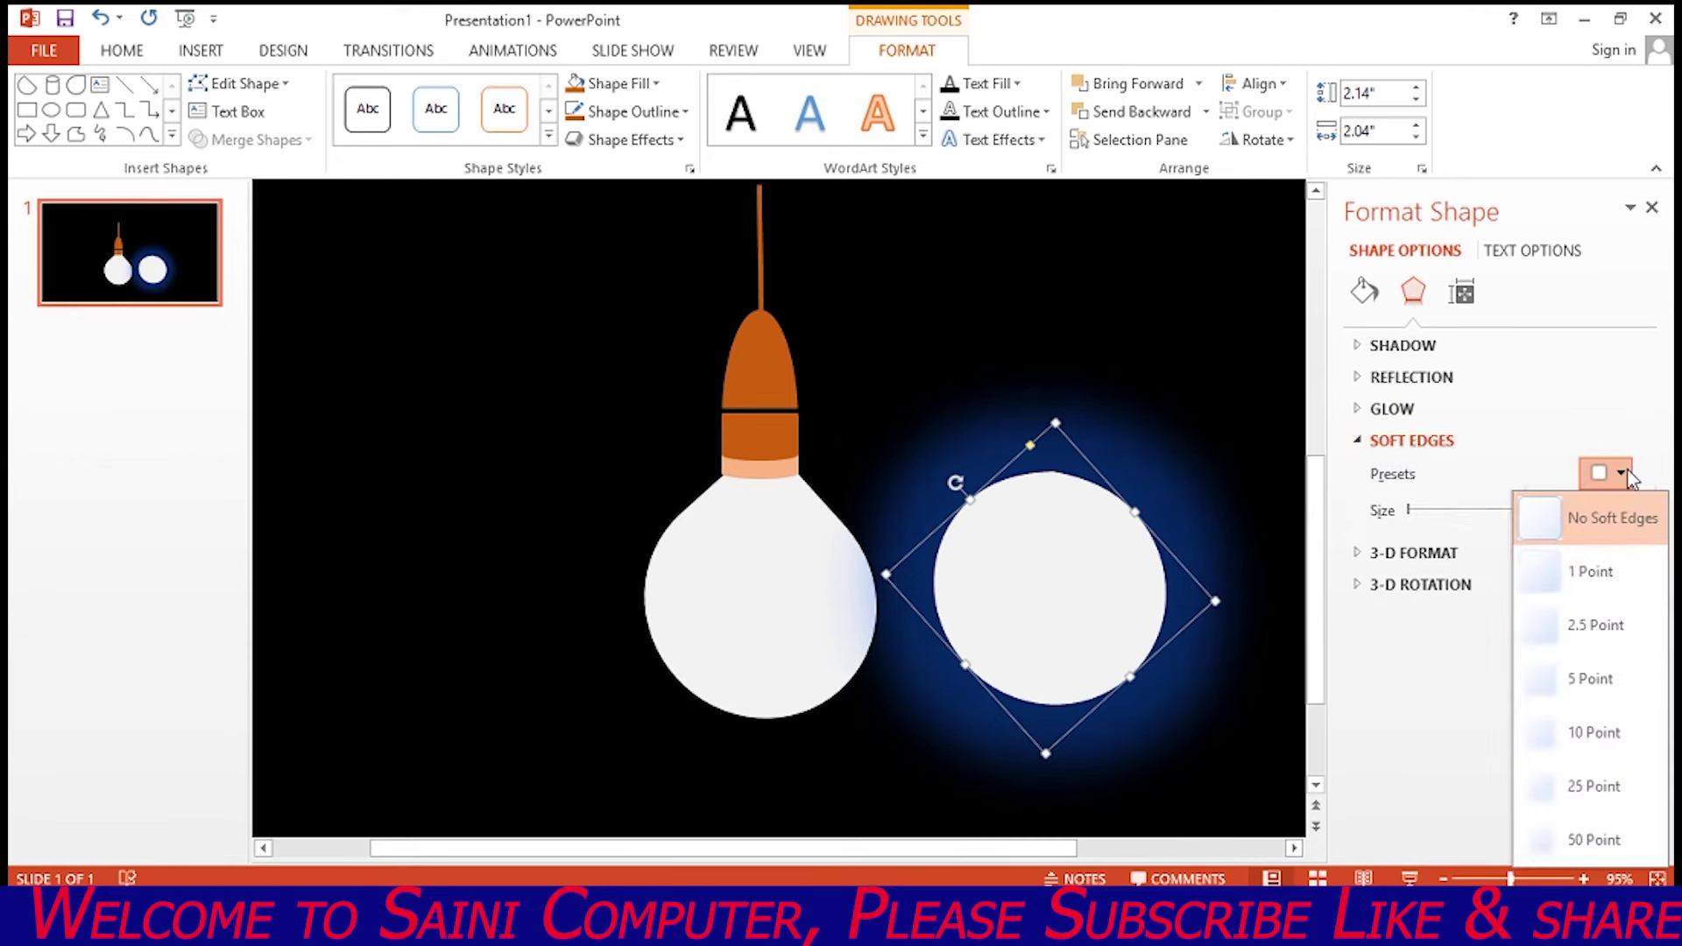
pyautogui.click(1604, 736)
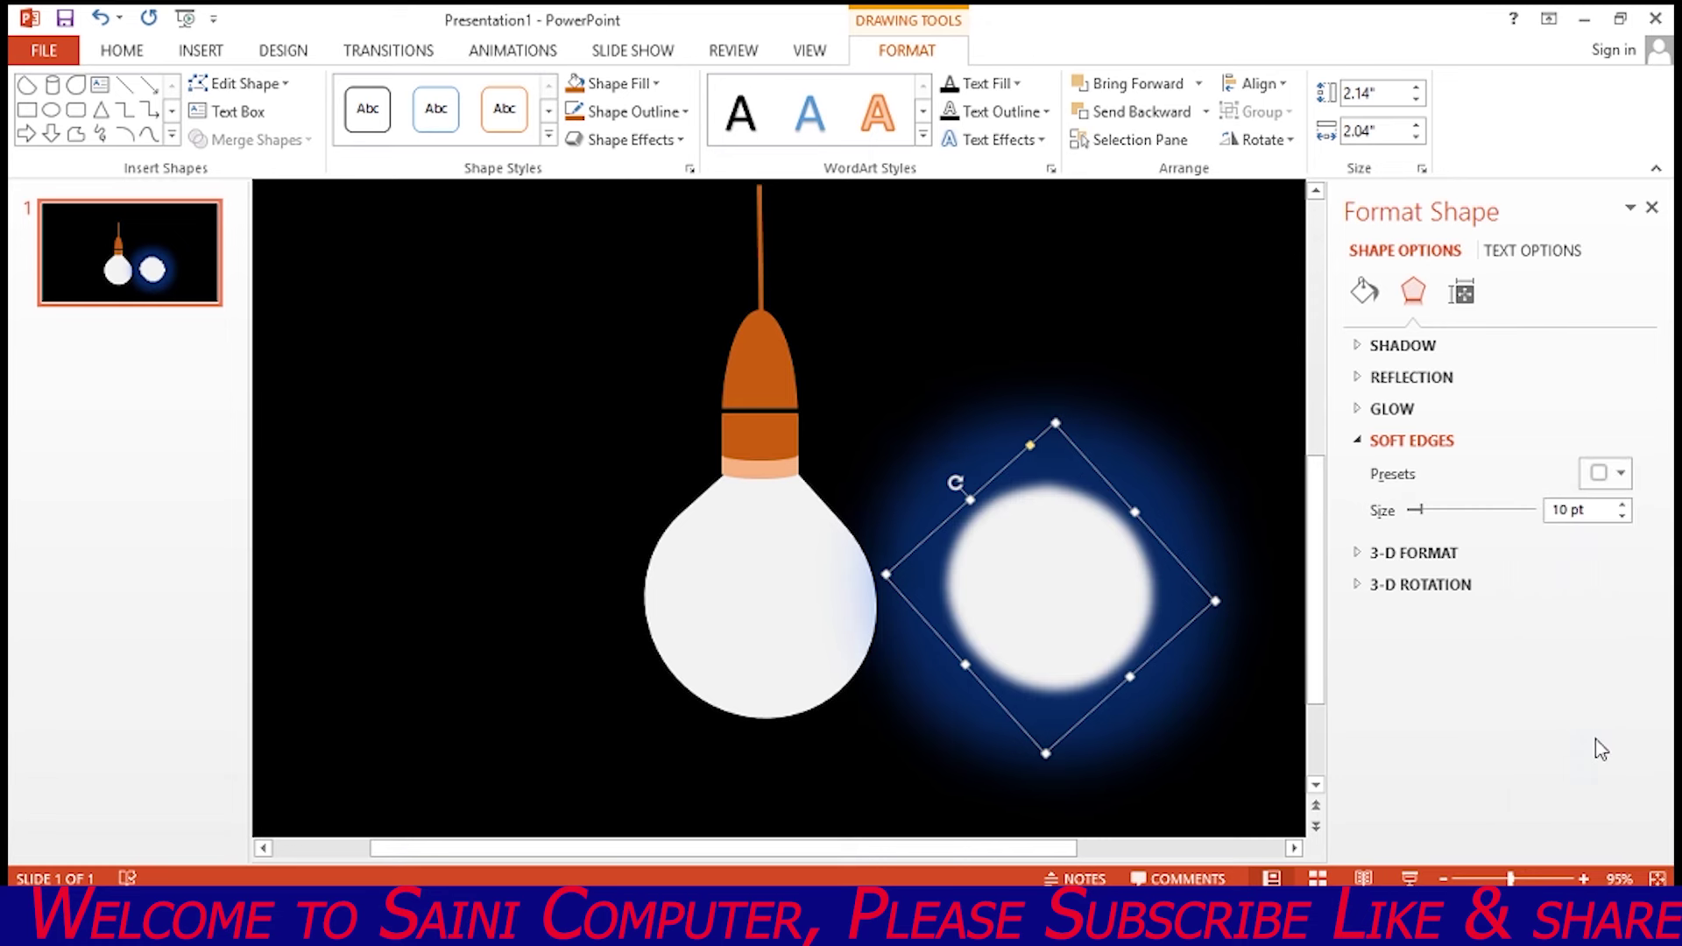
pyautogui.moveTo(1063, 547); pyautogui.dragTo(777, 560)
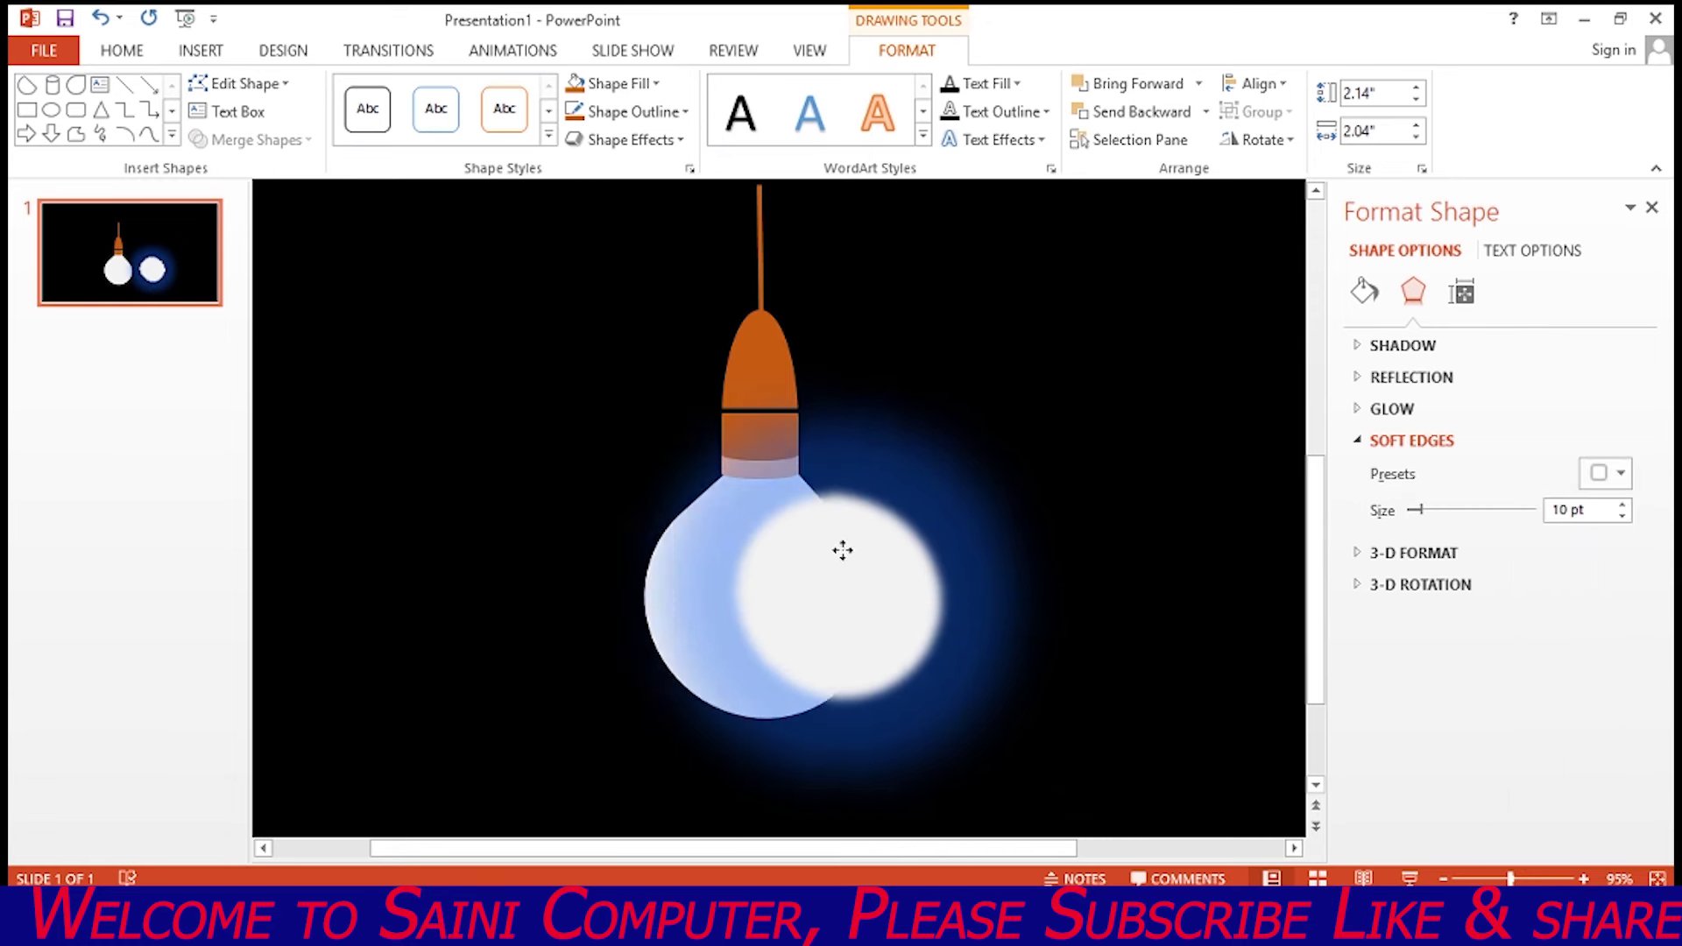
pyautogui.rightClick(777, 561)
pyautogui.moveTo(860, 385)
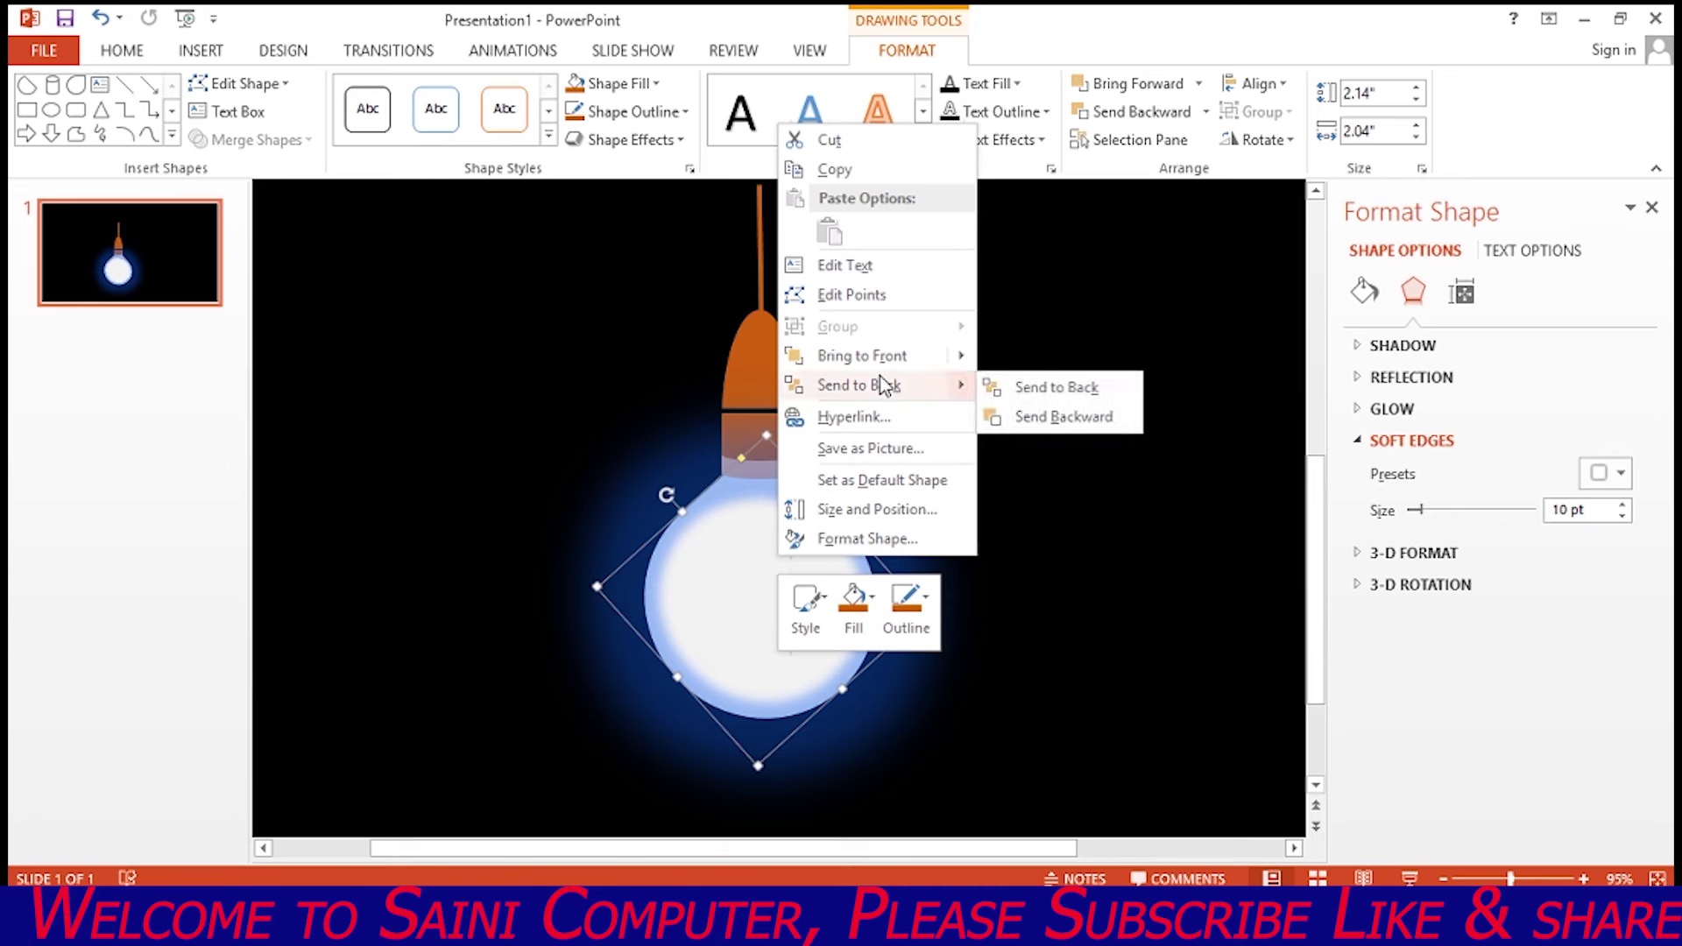
pyautogui.click(1056, 387)
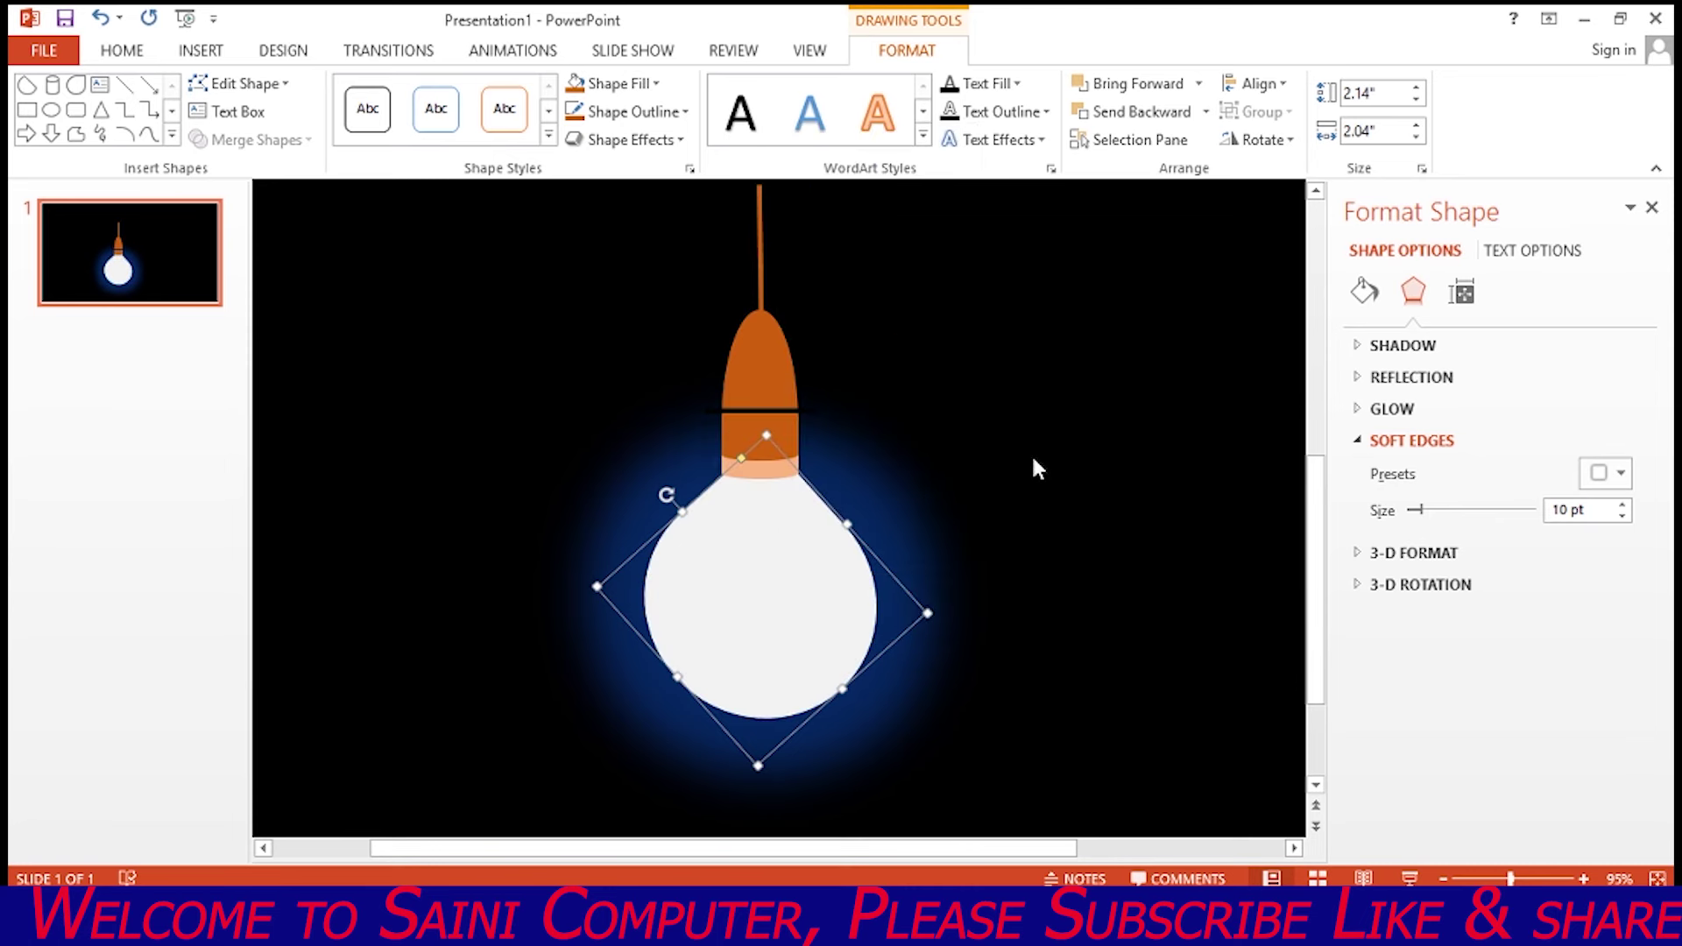
# Apply the Pulse emphasis animation to the glowing bulb.
pyautogui.click(512, 50)
pyautogui.click(886, 140)
pyautogui.moveTo(890, 145); pyautogui.dragTo(901, 293)
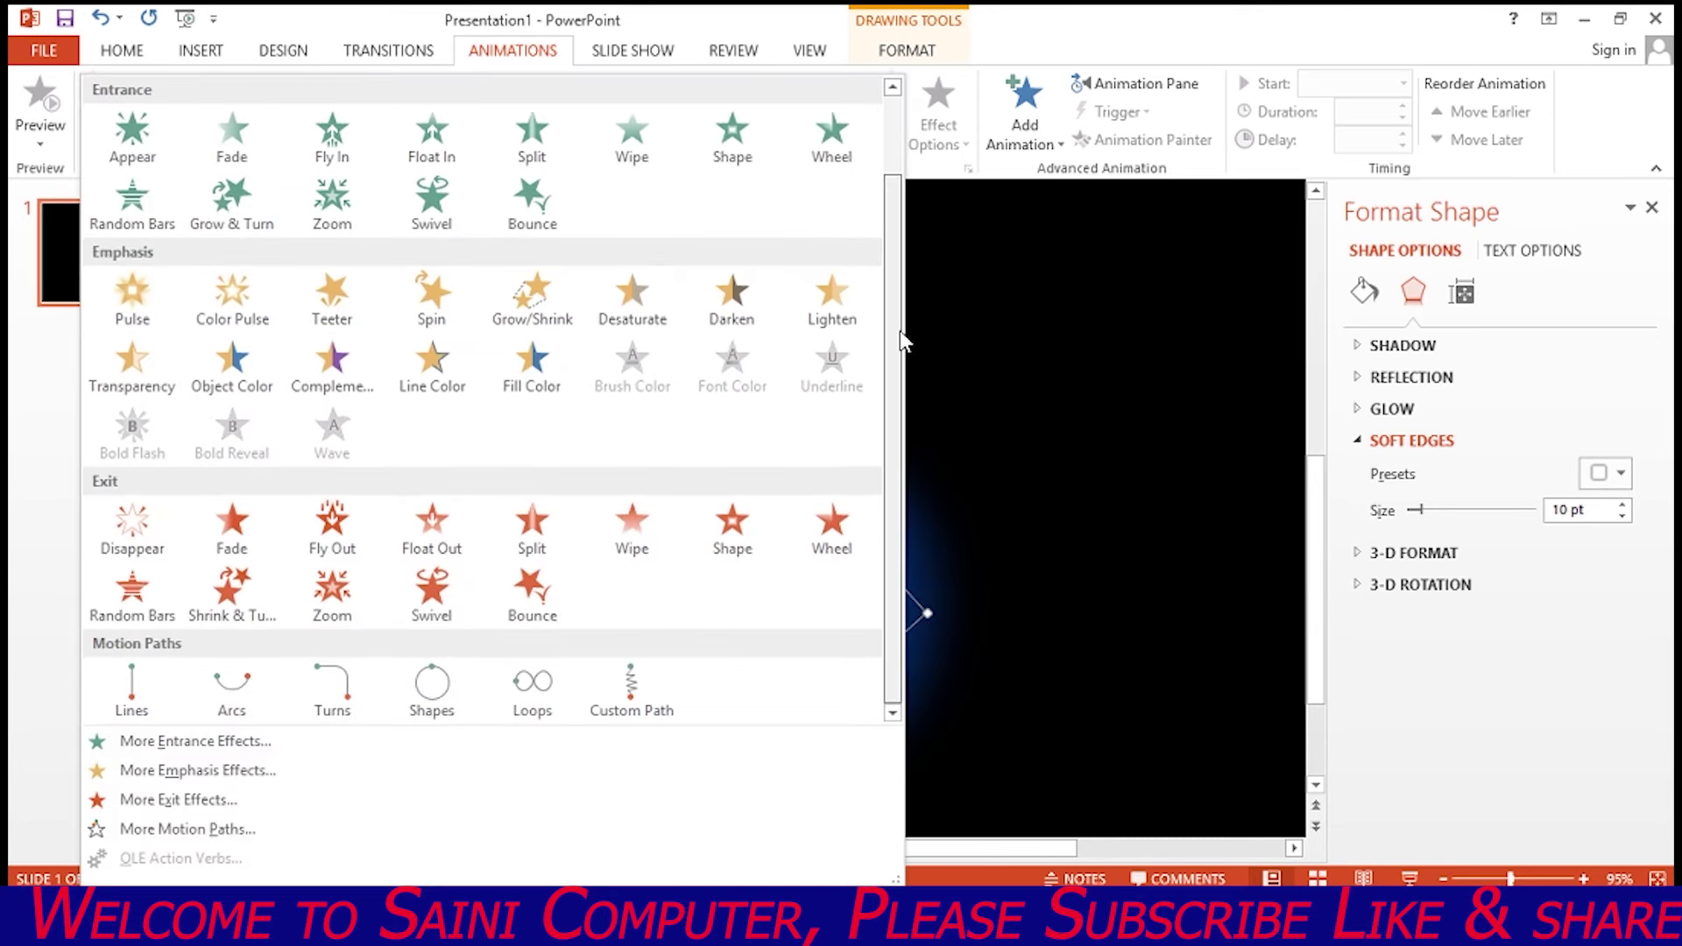
pyautogui.click(185, 771)
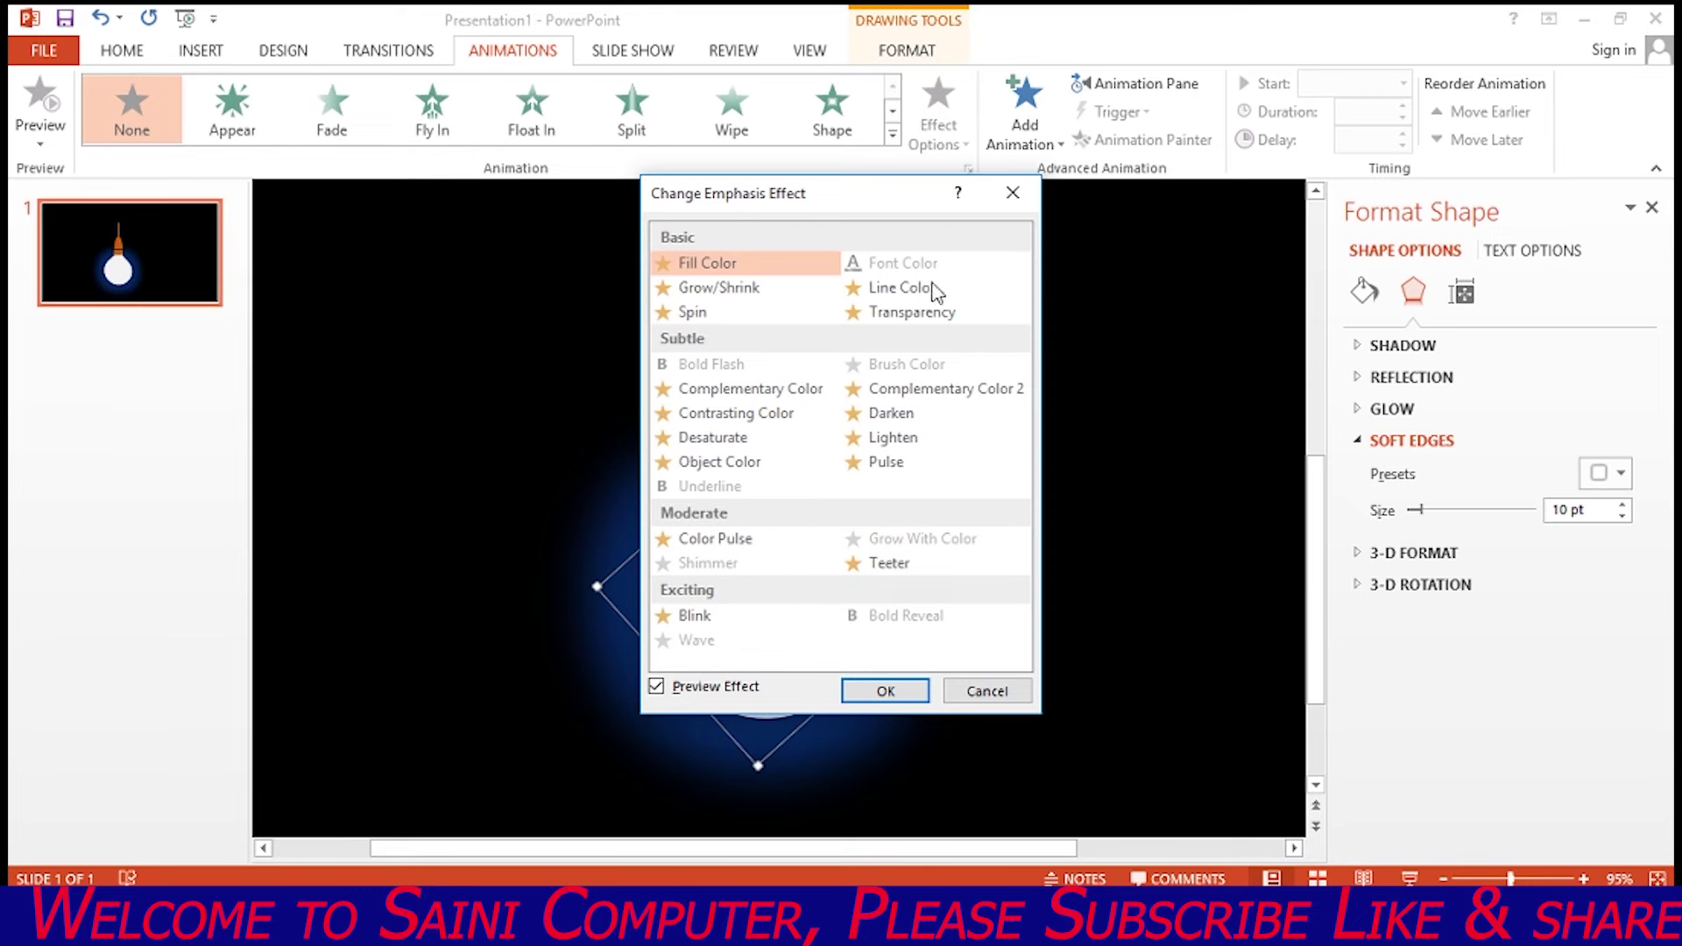
pyautogui.moveTo(771, 193); pyautogui.dragTo(1058, 190)
pyautogui.click(1167, 459)
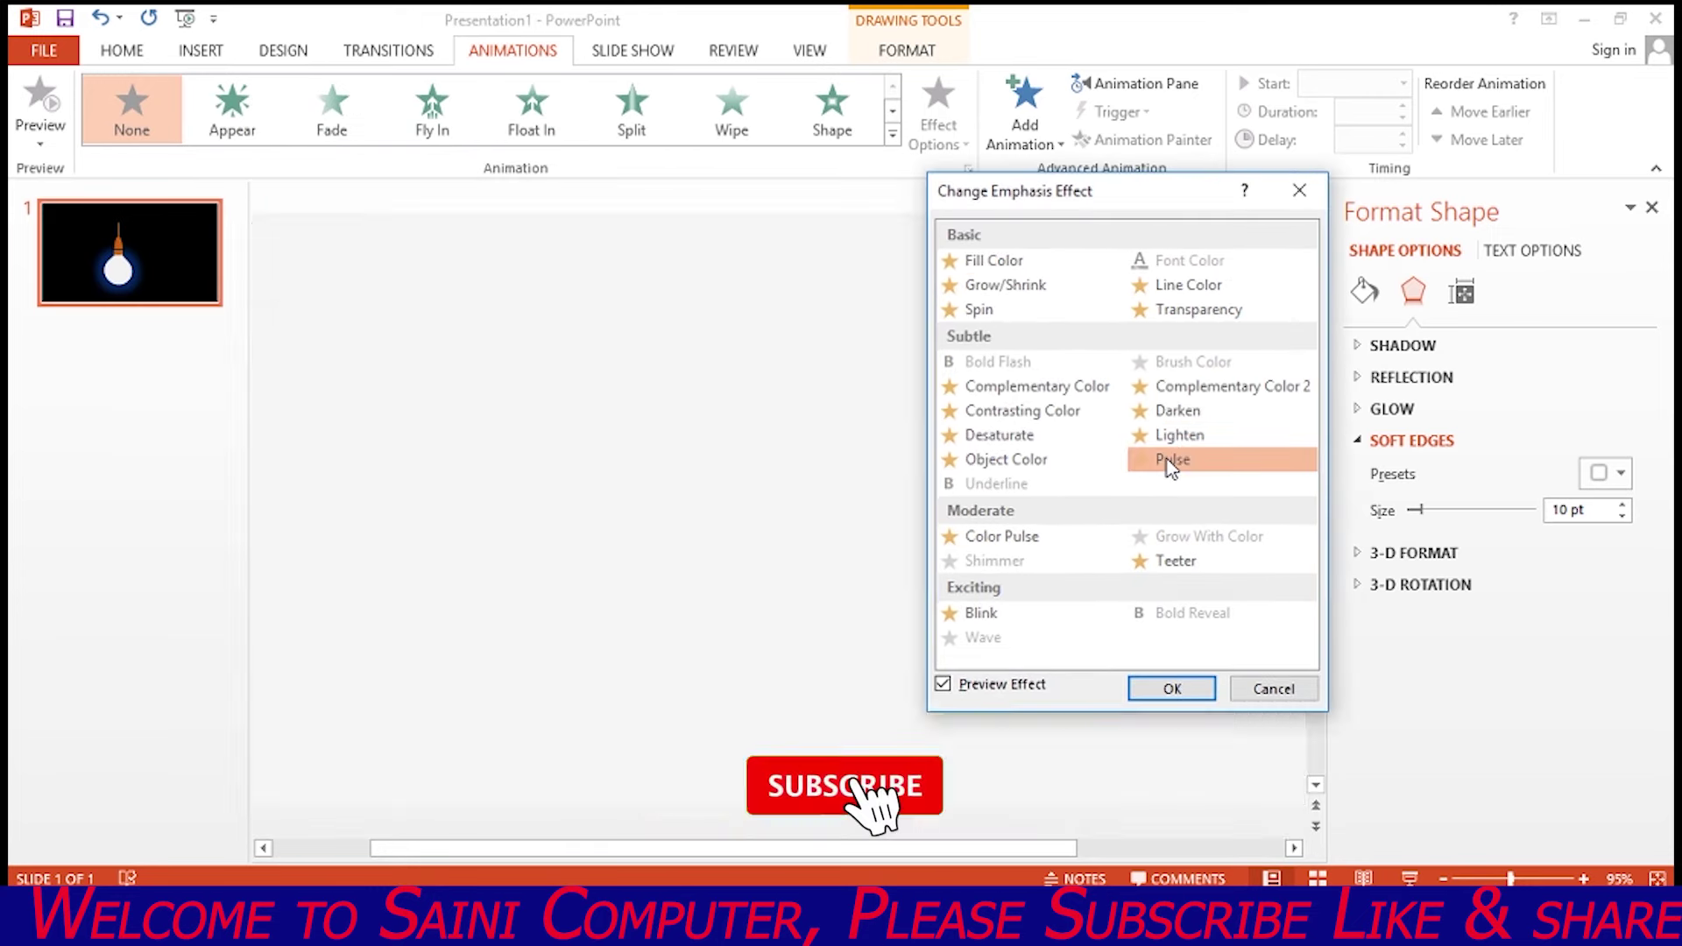
pyautogui.click(1171, 688)
pyautogui.click(1652, 208)
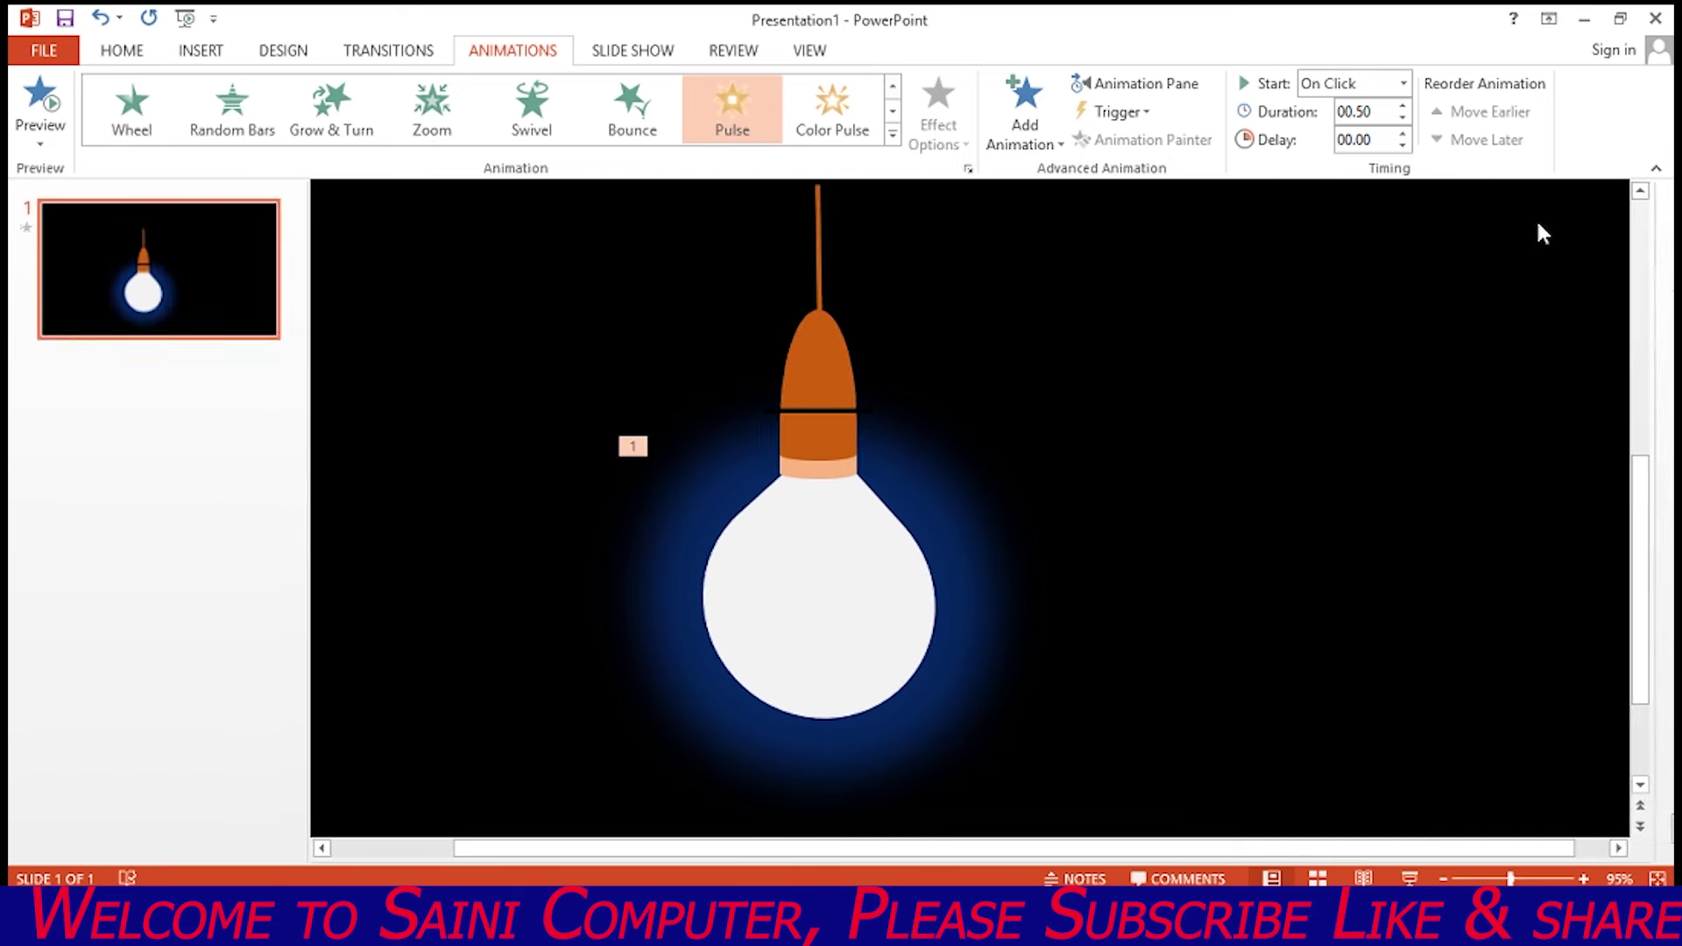
# Set the Pulse timing to start With Previous and repeat Until End of Slide.
pyautogui.click(1134, 83)
pyautogui.click(1641, 288)
pyautogui.click(1498, 430)
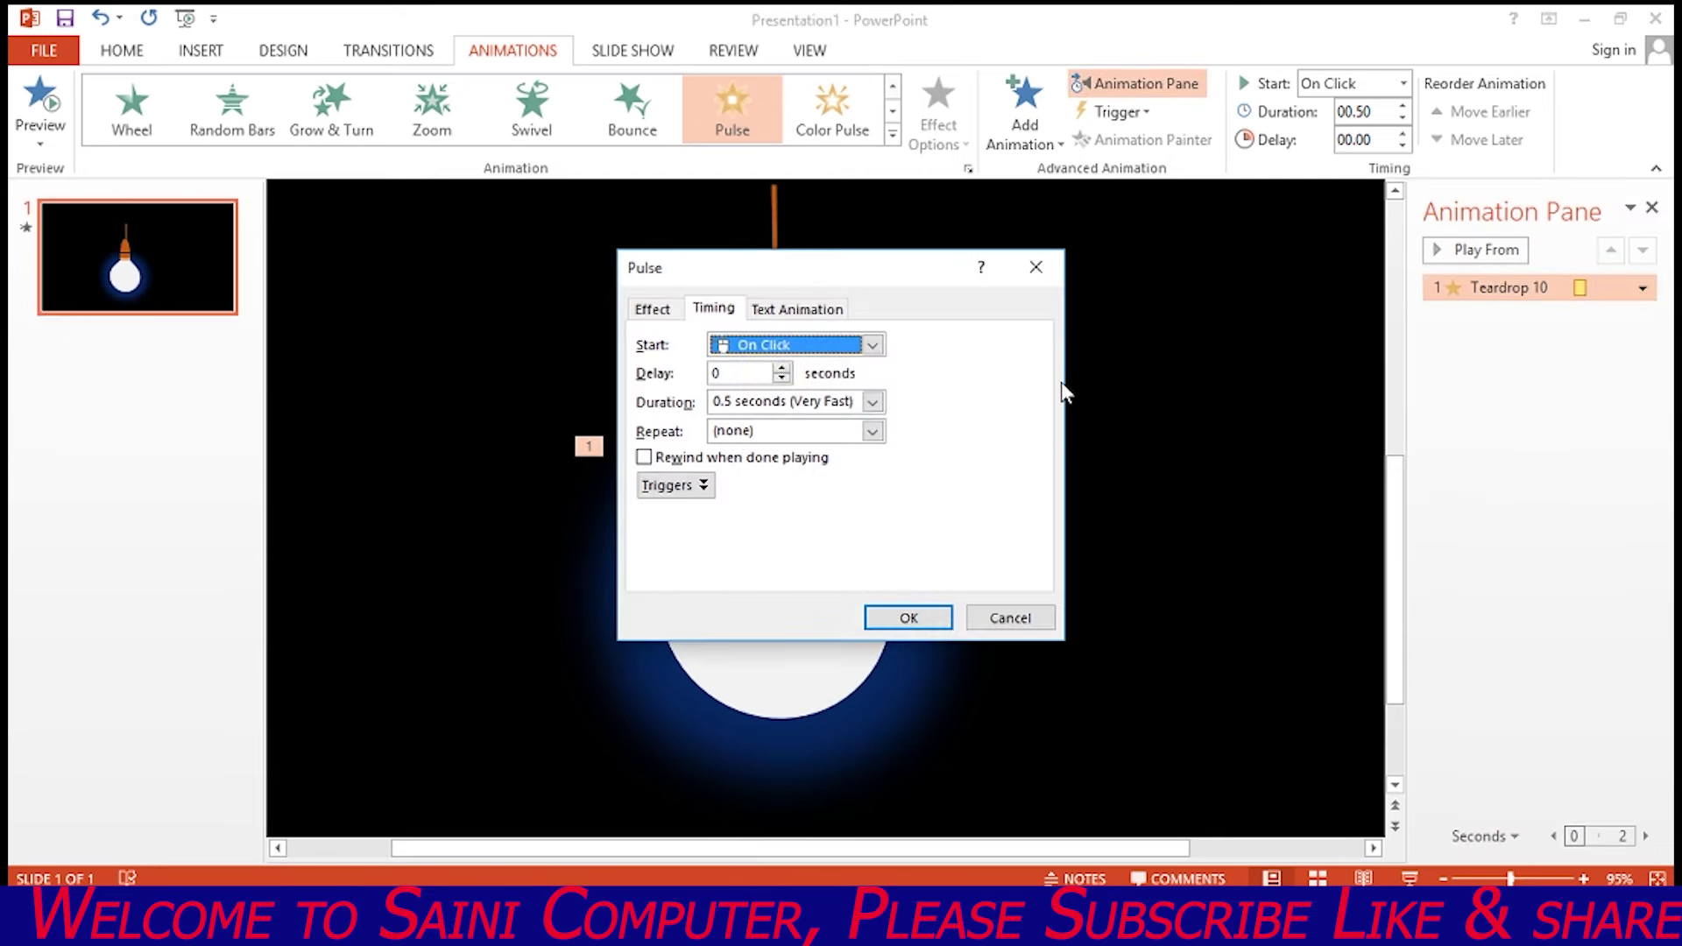
pyautogui.click(872, 344)
pyautogui.click(825, 386)
pyautogui.click(872, 431)
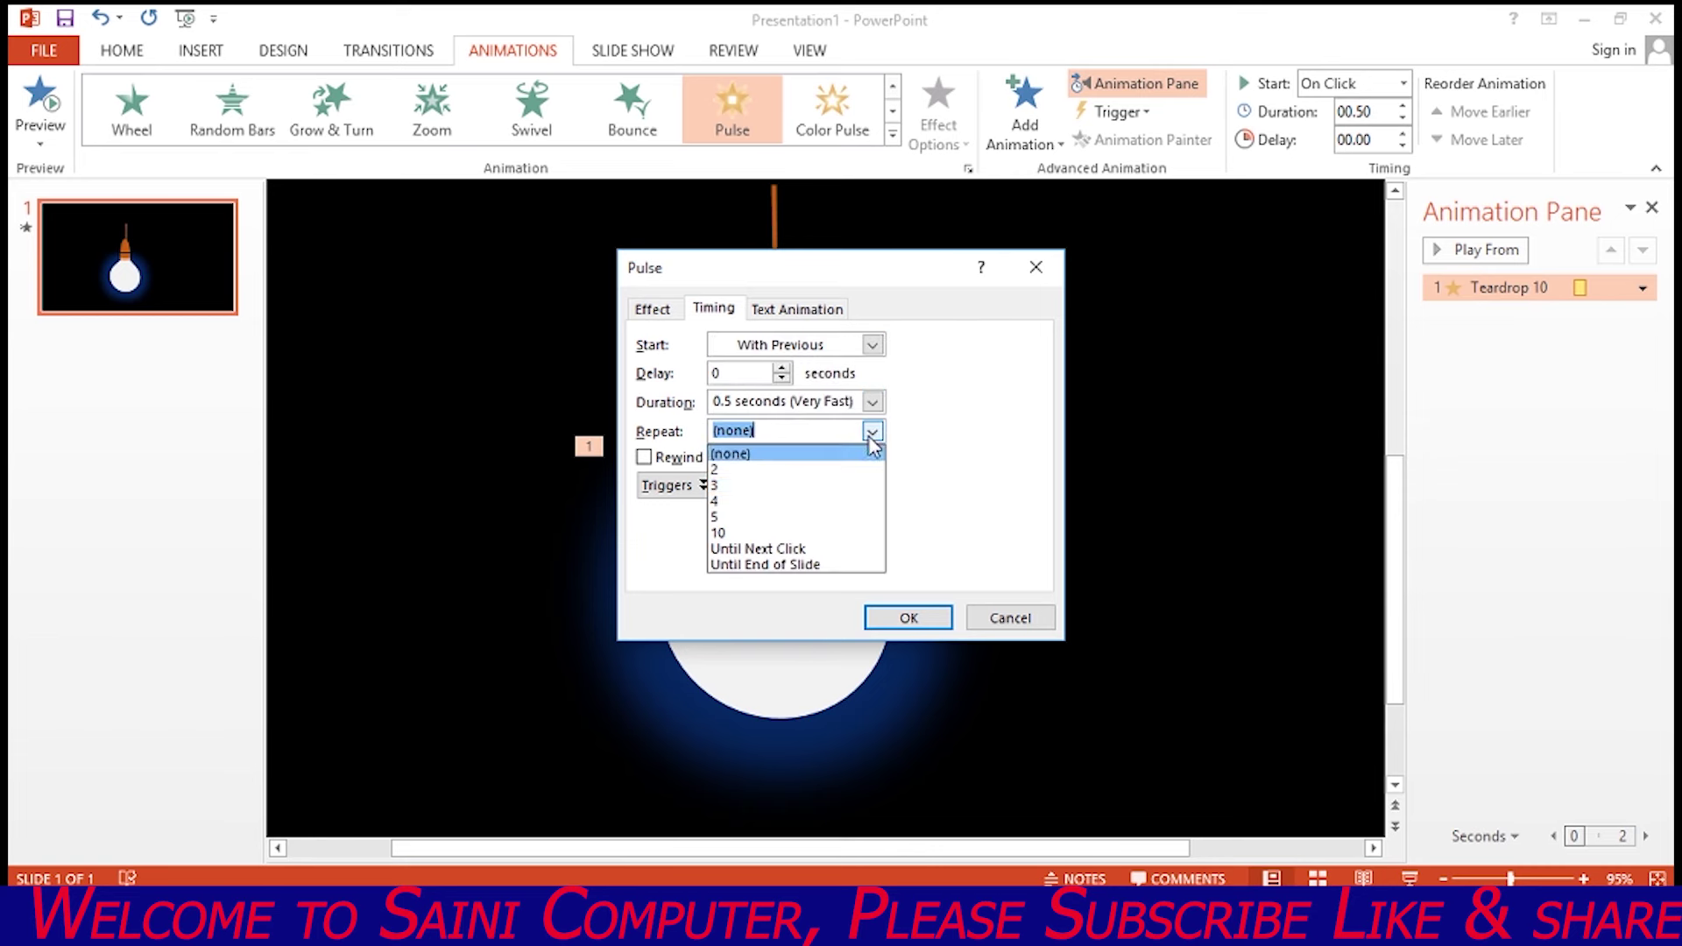
pyautogui.click(804, 565)
pyautogui.click(920, 616)
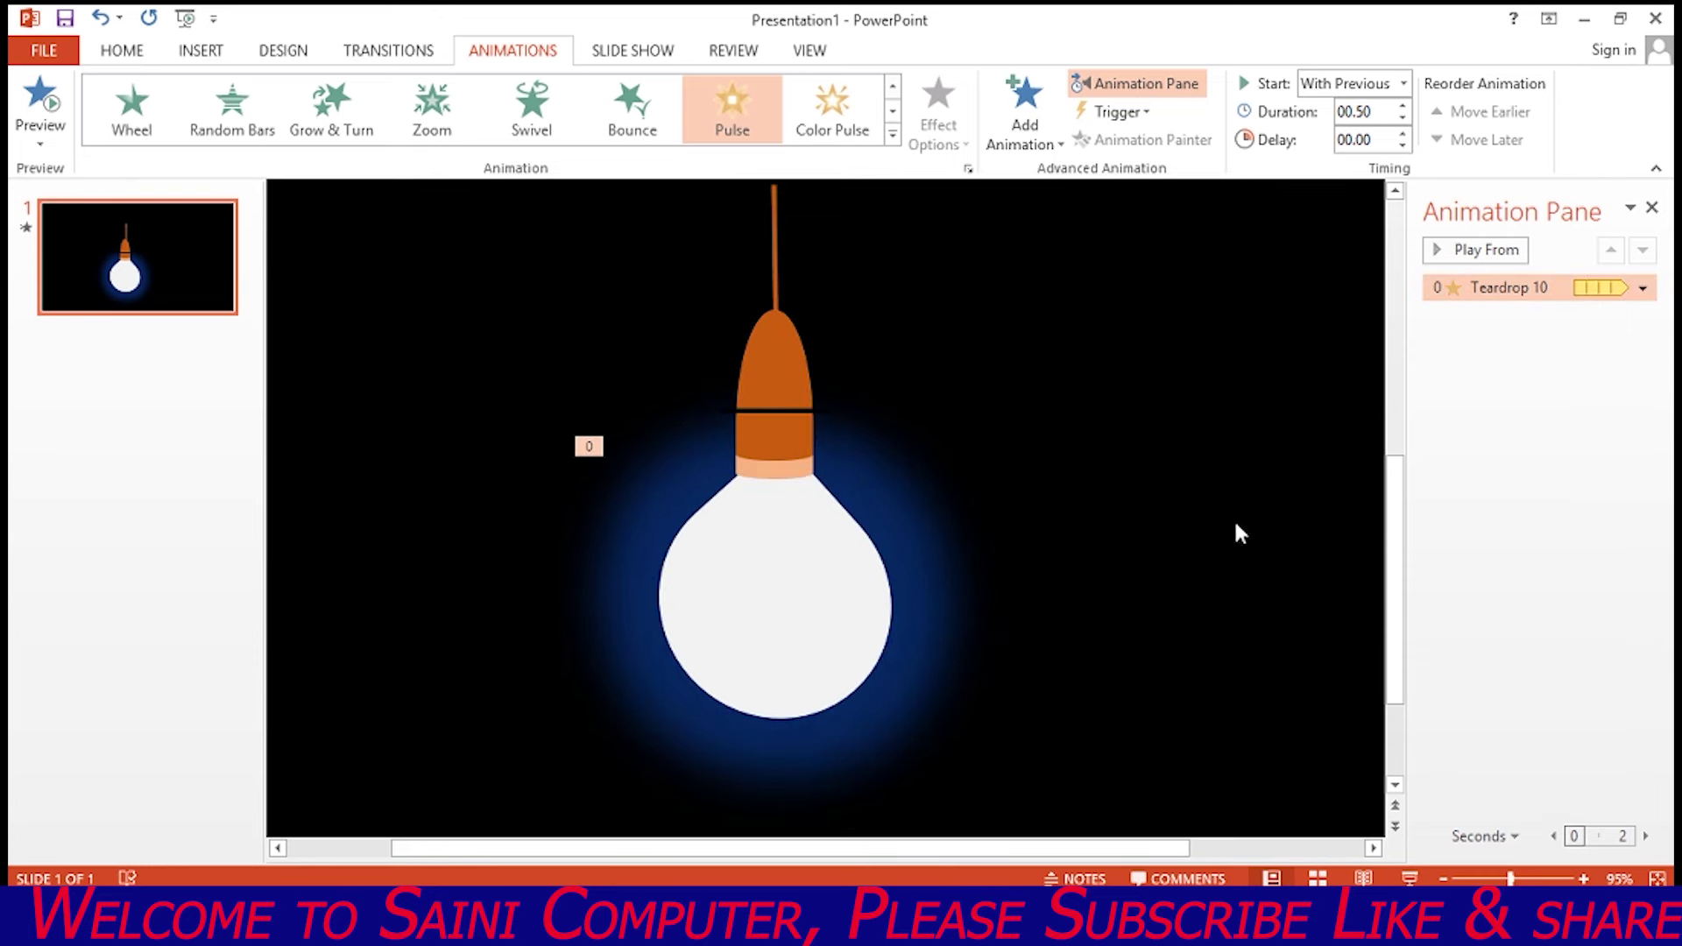
# Preview the slide show, then select all parts of the bulb.
pyautogui.click(1409, 878)
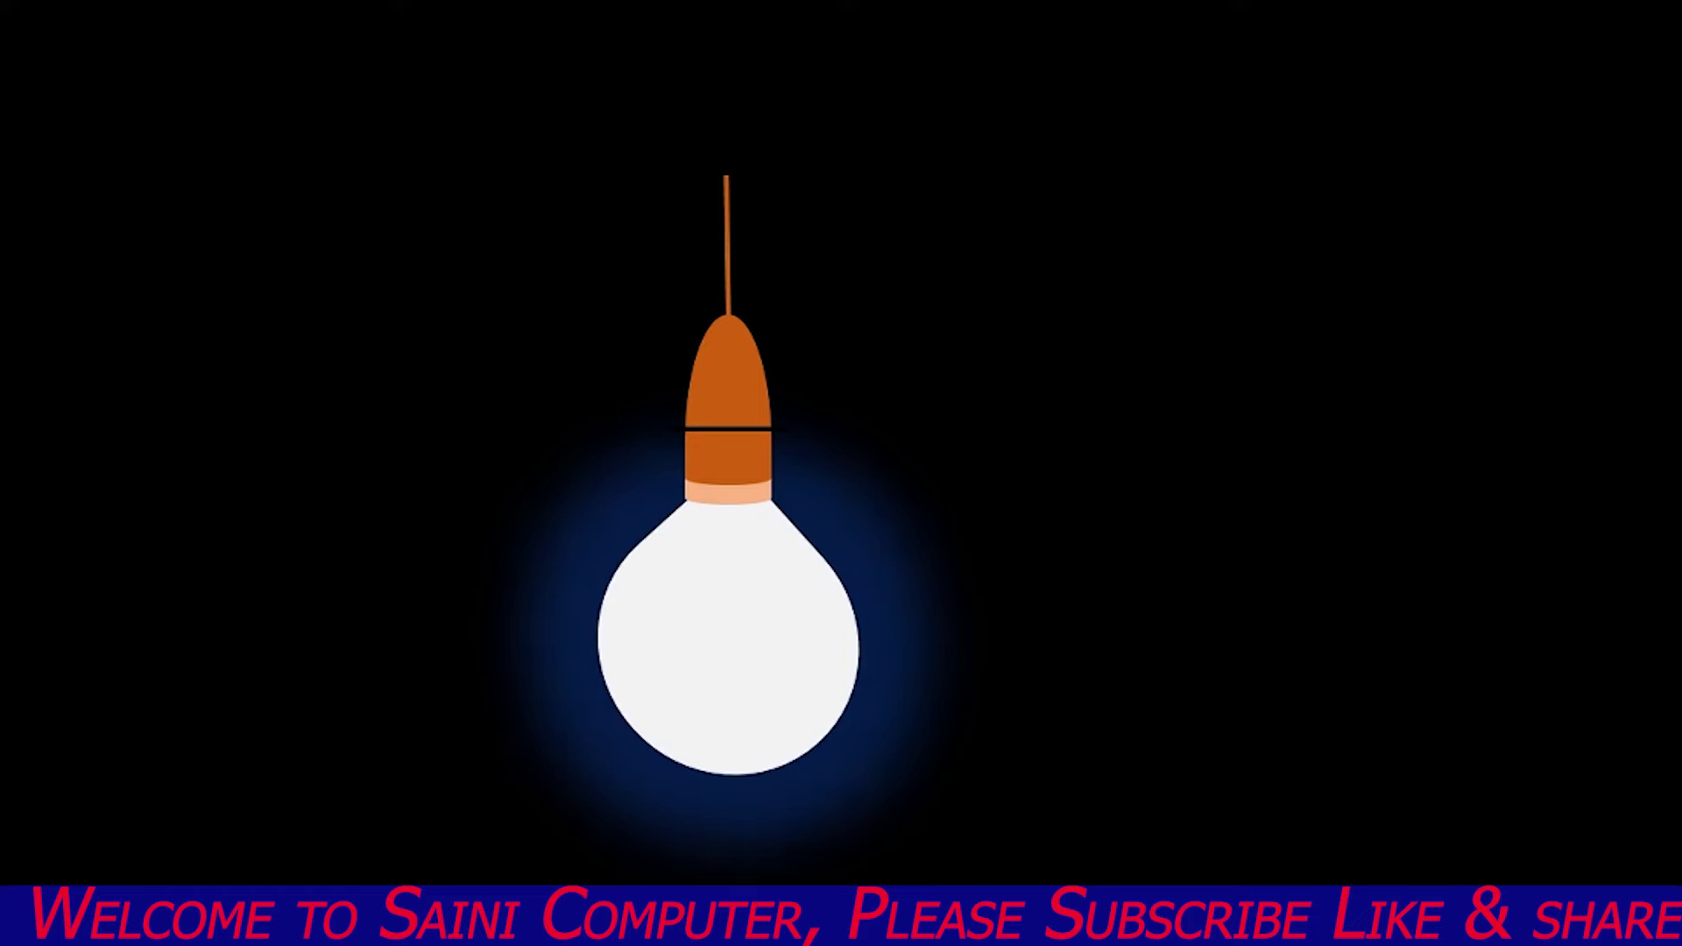
pyautogui.press('Escape')
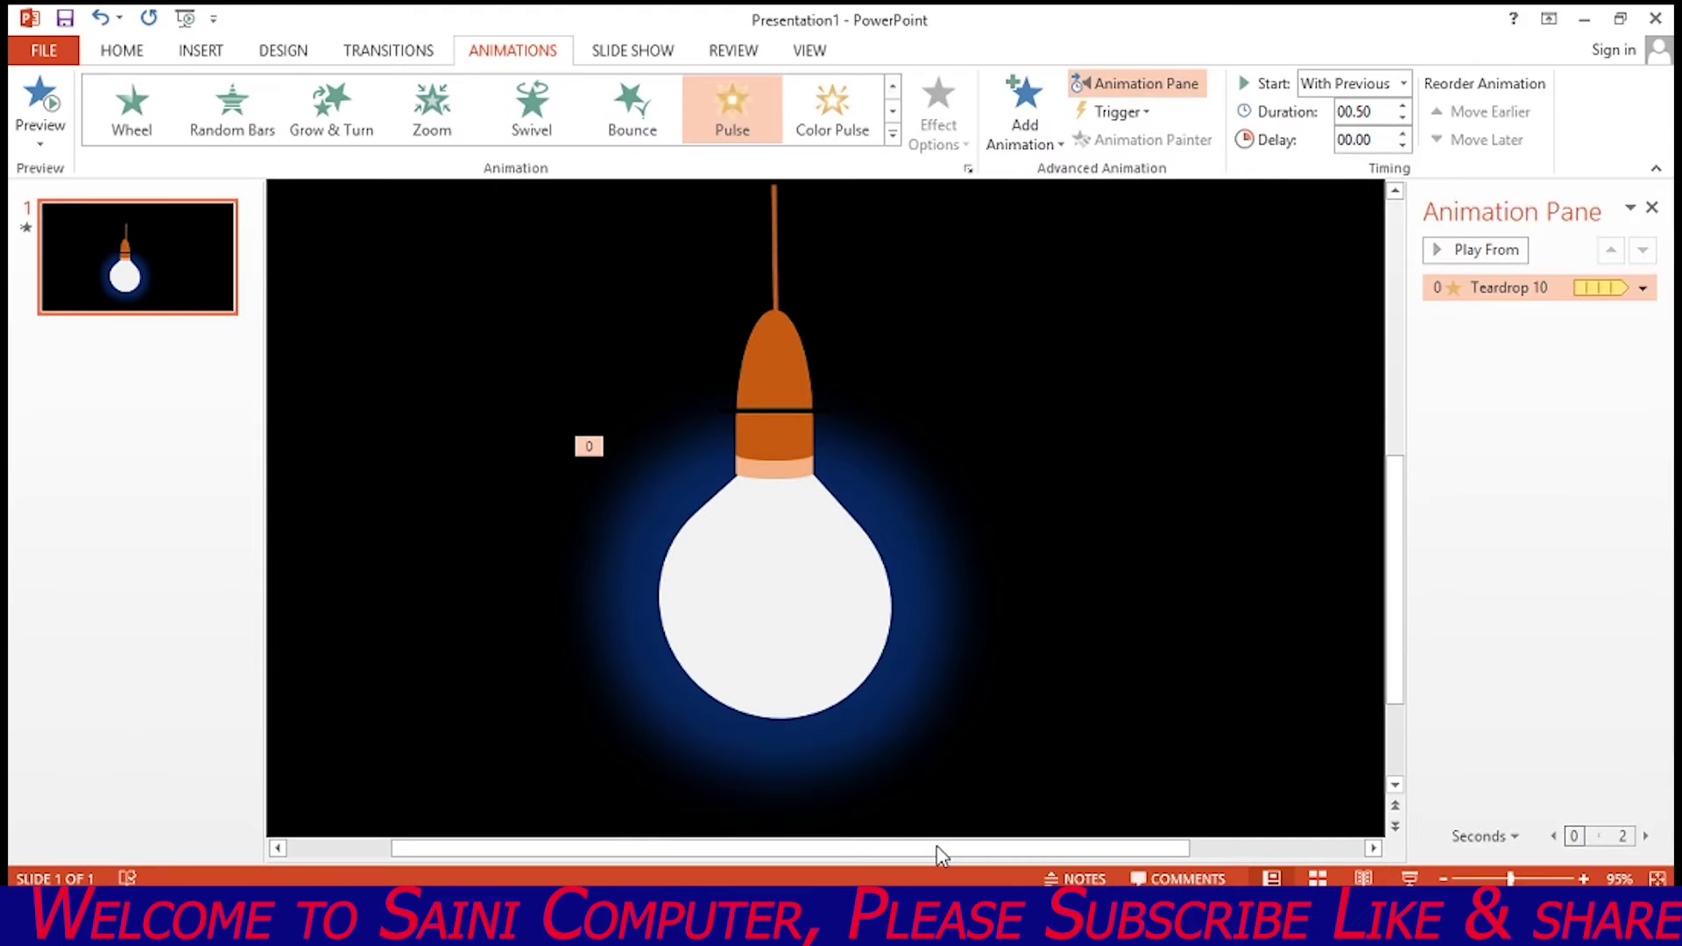
pyautogui.moveTo(1007, 831); pyautogui.dragTo(327, 181)
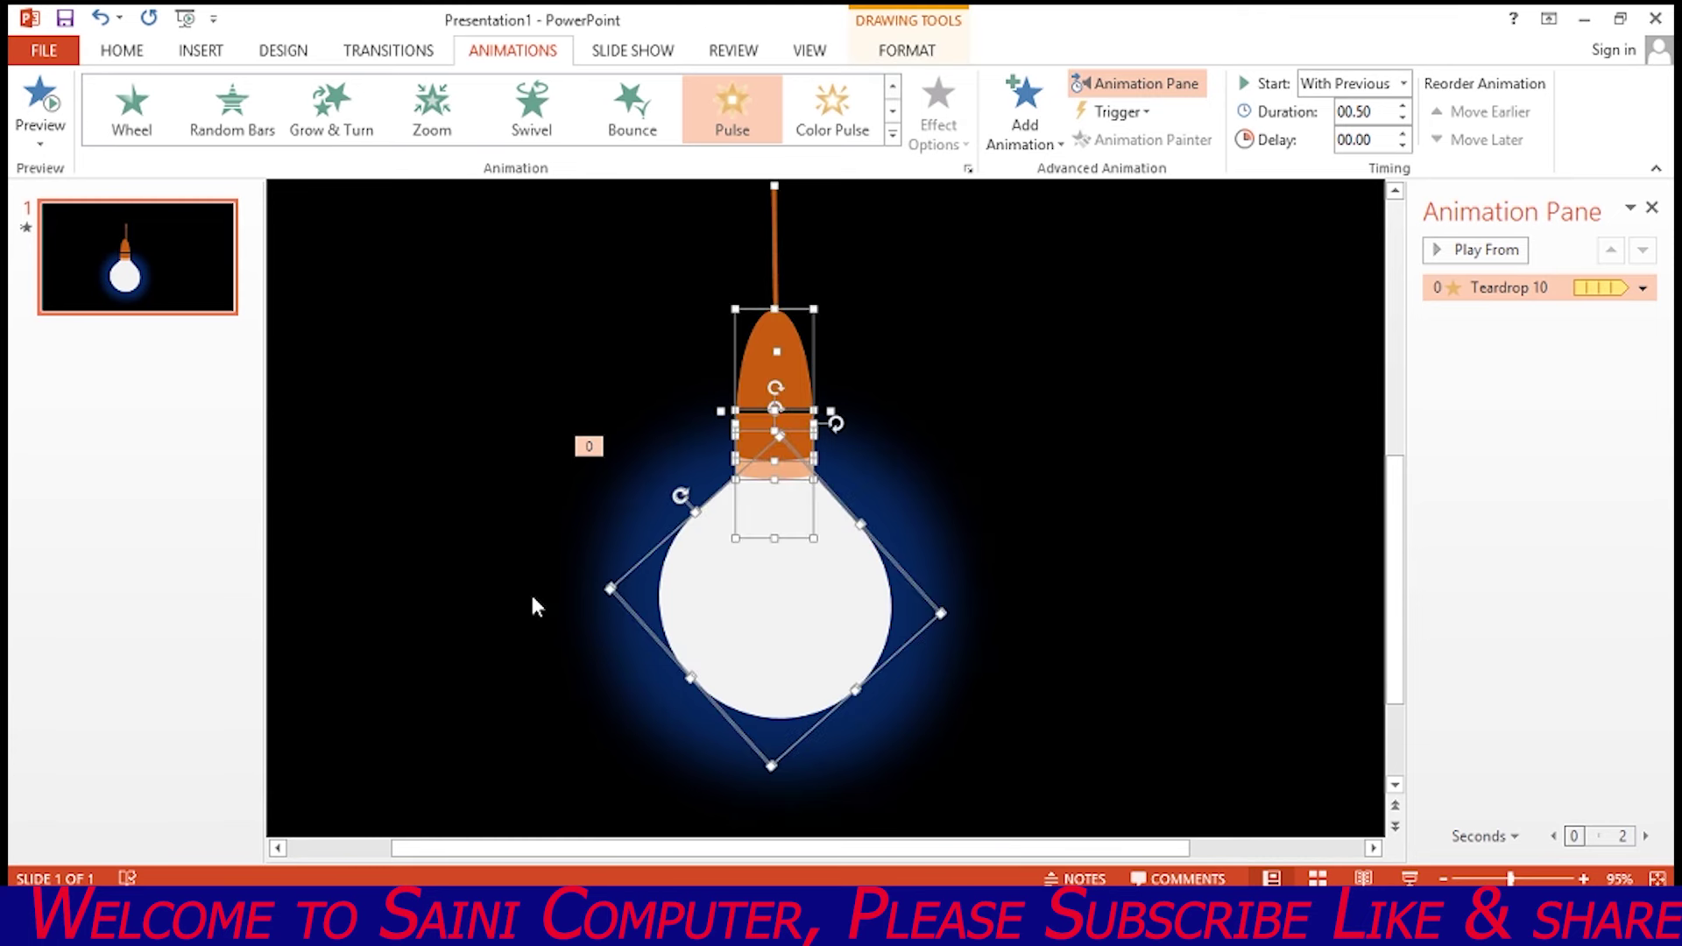
# Duplicate the bulb twice, placing one copy higher on the right and another on the left.
pyautogui.hotkey('ctrl', 'd')
pyautogui.moveTo(788, 638)
pyautogui.mouseDown()
pyautogui.moveTo(1074, 592)
pyautogui.moveTo(1151, 720)
pyautogui.mouseUp()
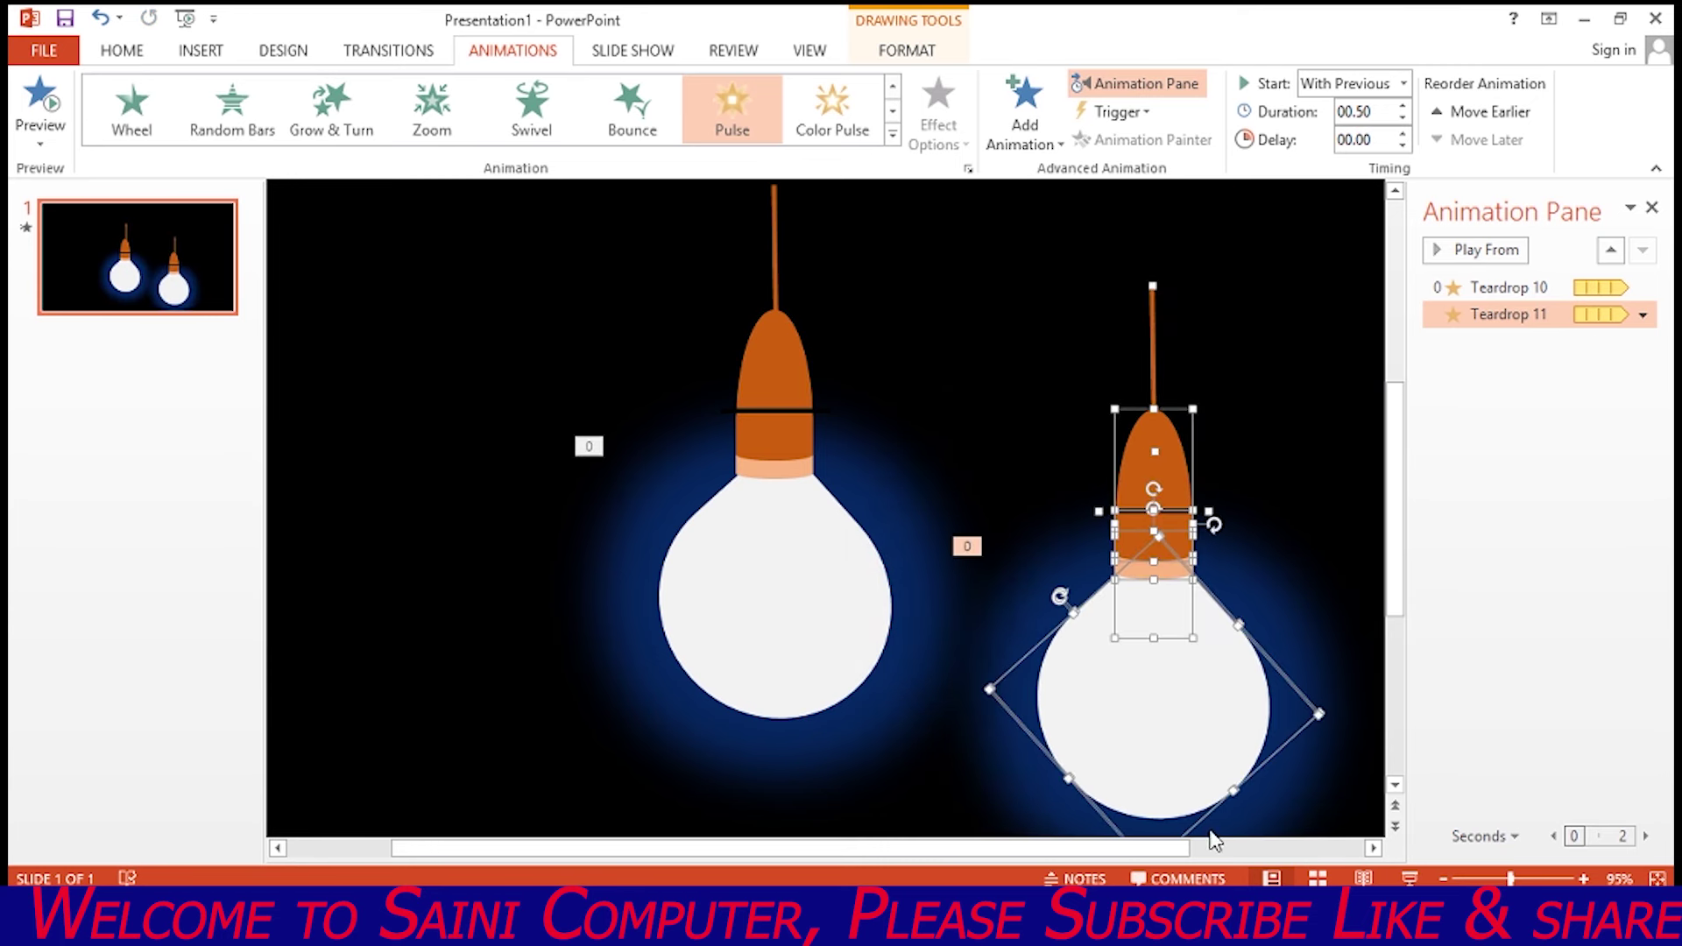
pyautogui.moveTo(1134, 743); pyautogui.dragTo(1177, 556)
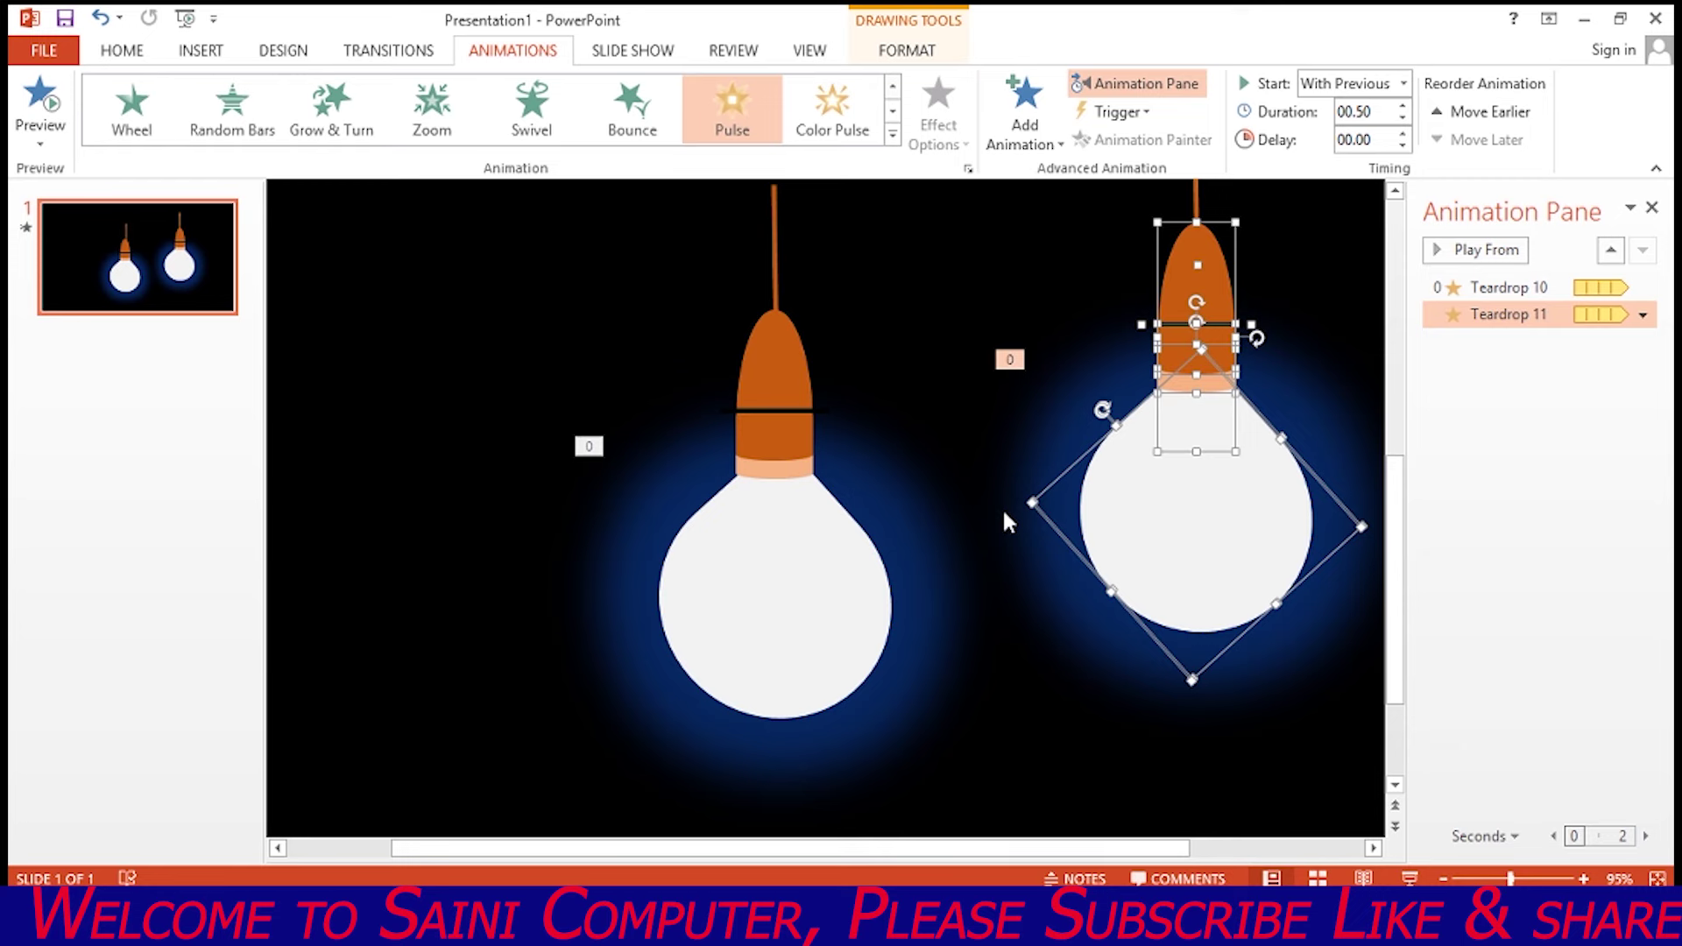
pyautogui.hotkey('ctrl', 'd')
pyautogui.scroll(2, 1008, 508)
pyautogui.moveTo(1062, 586)
pyautogui.mouseDown()
pyautogui.moveTo(282, 499)
pyautogui.moveTo(601, 544)
pyautogui.moveTo(344, 535)
pyautogui.moveTo(554, 683)
pyautogui.mouseUp()
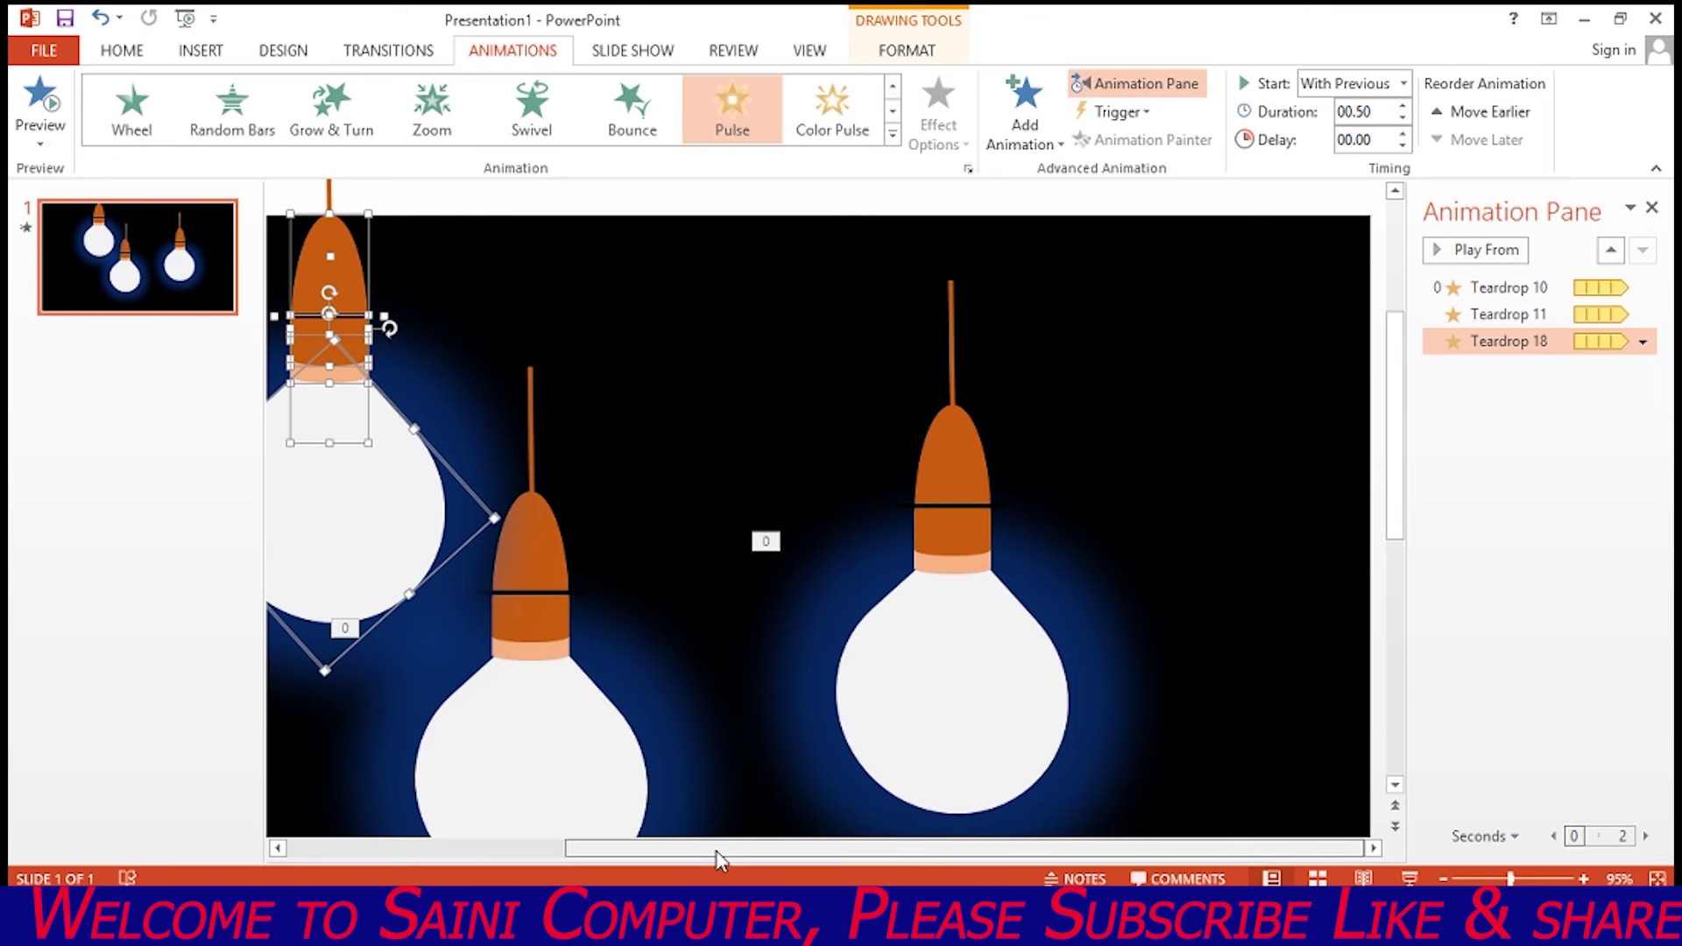
# Lower the left bulb to stagger the three heights, then run the slide show.
pyautogui.click(452, 848)
pyautogui.moveTo(709, 517)
pyautogui.mouseDown()
pyautogui.moveTo(427, 556)
pyautogui.moveTo(417, 588)
pyautogui.mouseUp()
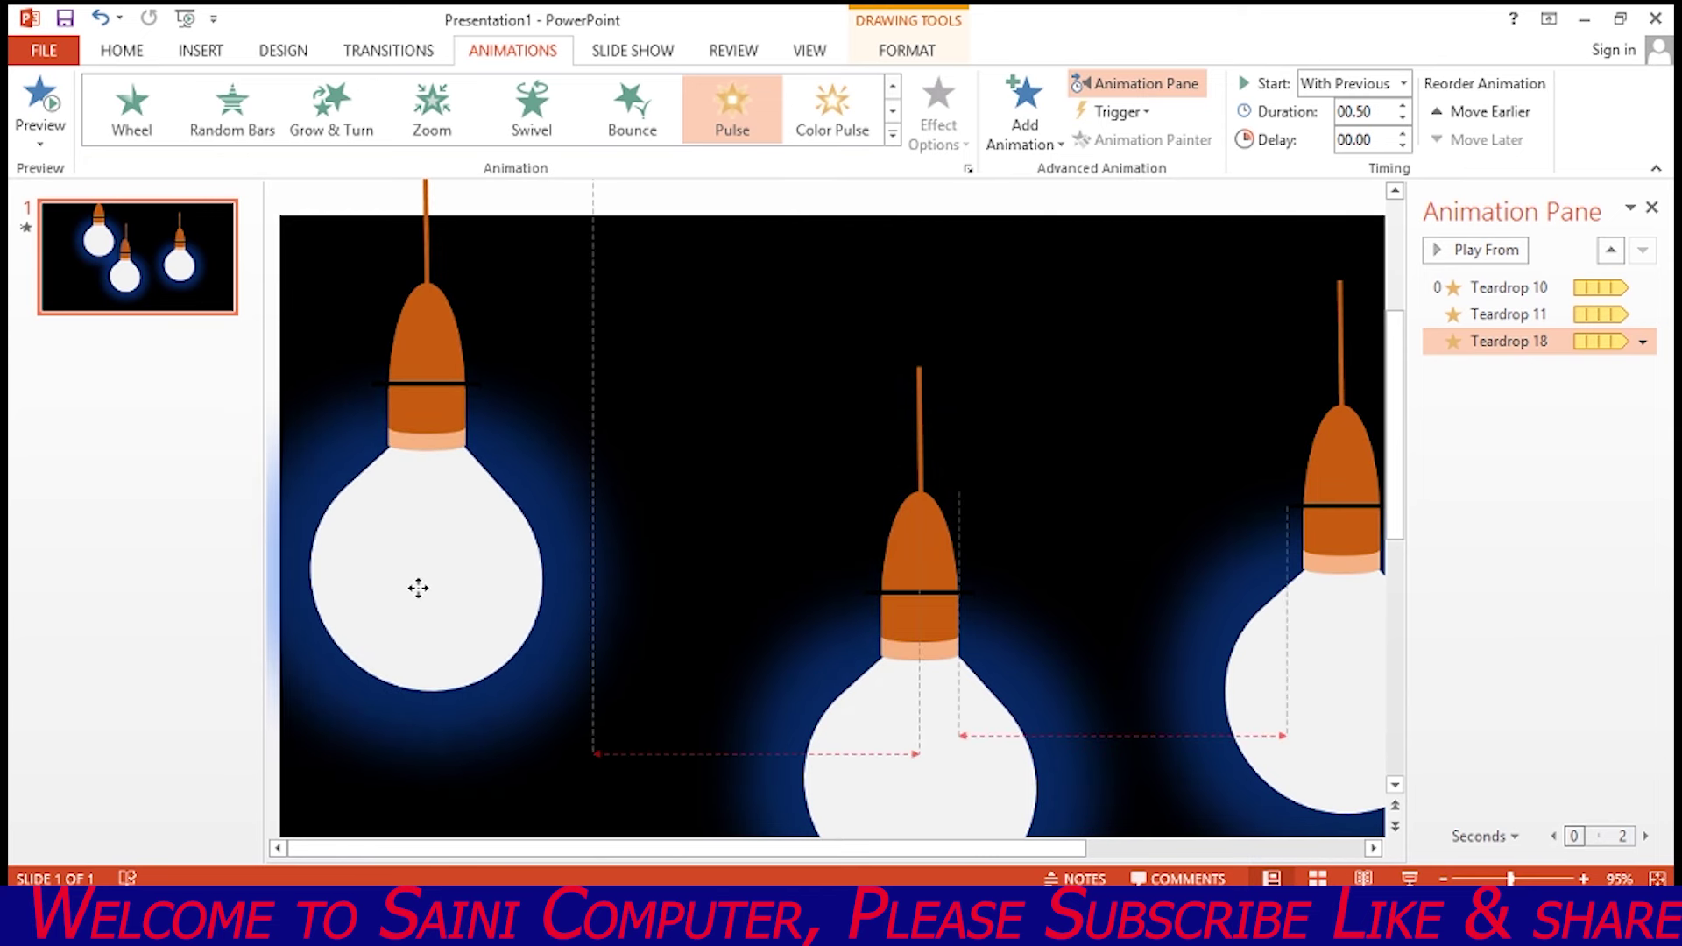
pyautogui.moveTo(418, 588); pyautogui.dragTo(424, 649)
pyautogui.moveTo(431, 847); pyautogui.dragTo(482, 849)
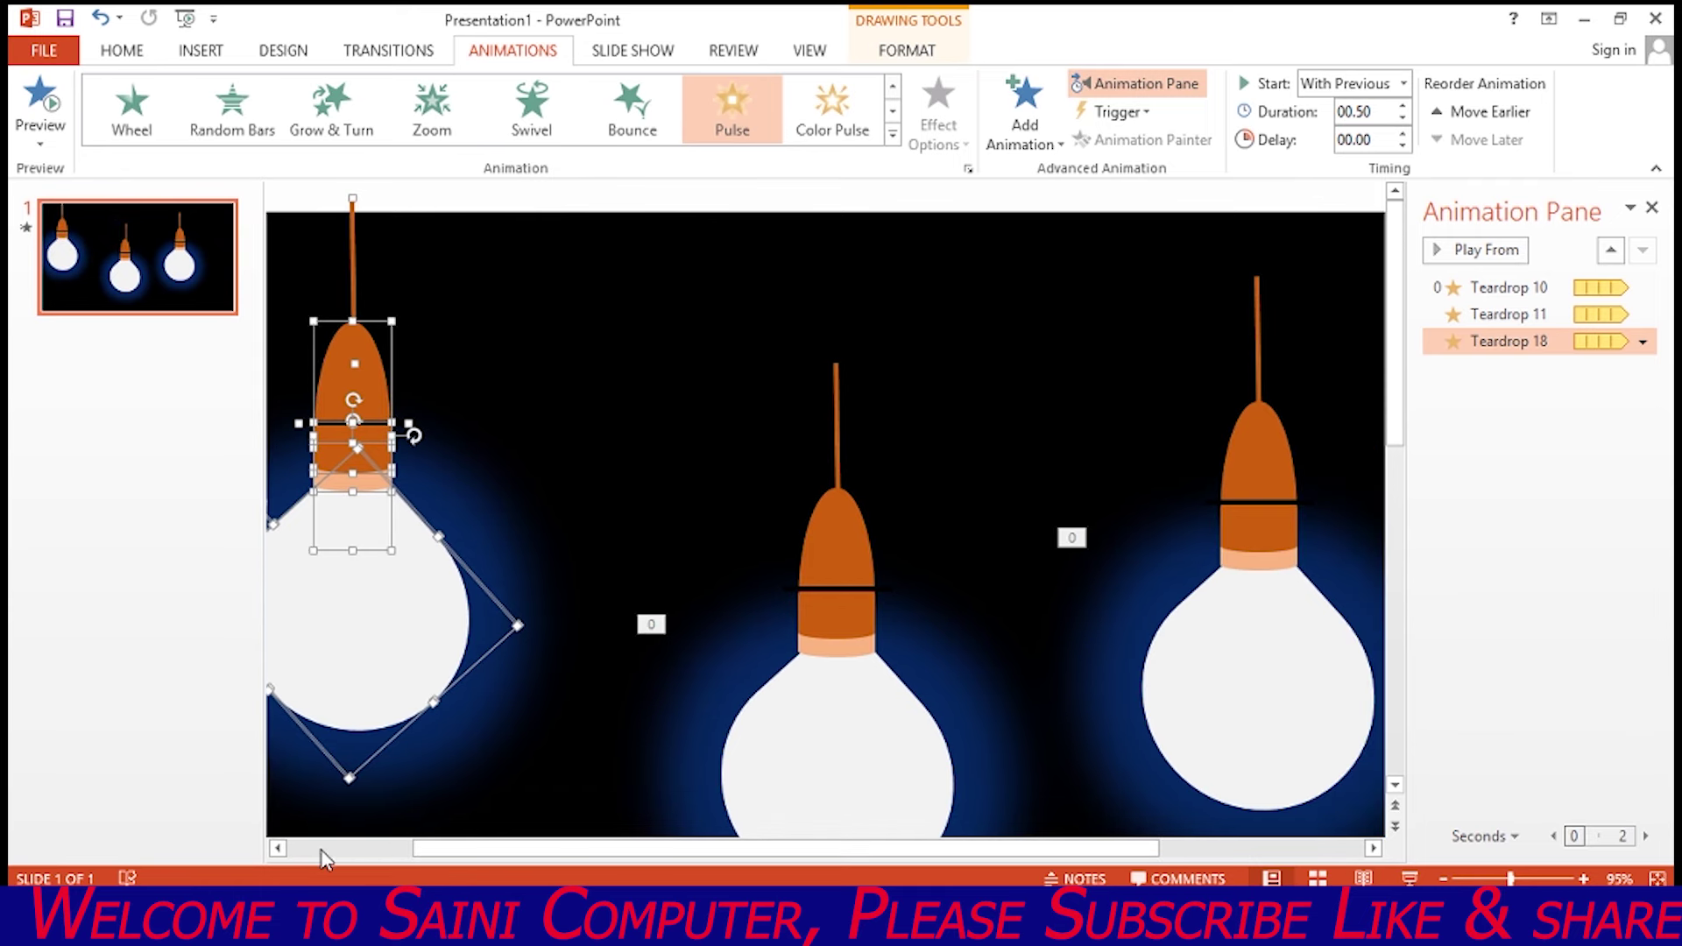
pyautogui.click(1410, 879)
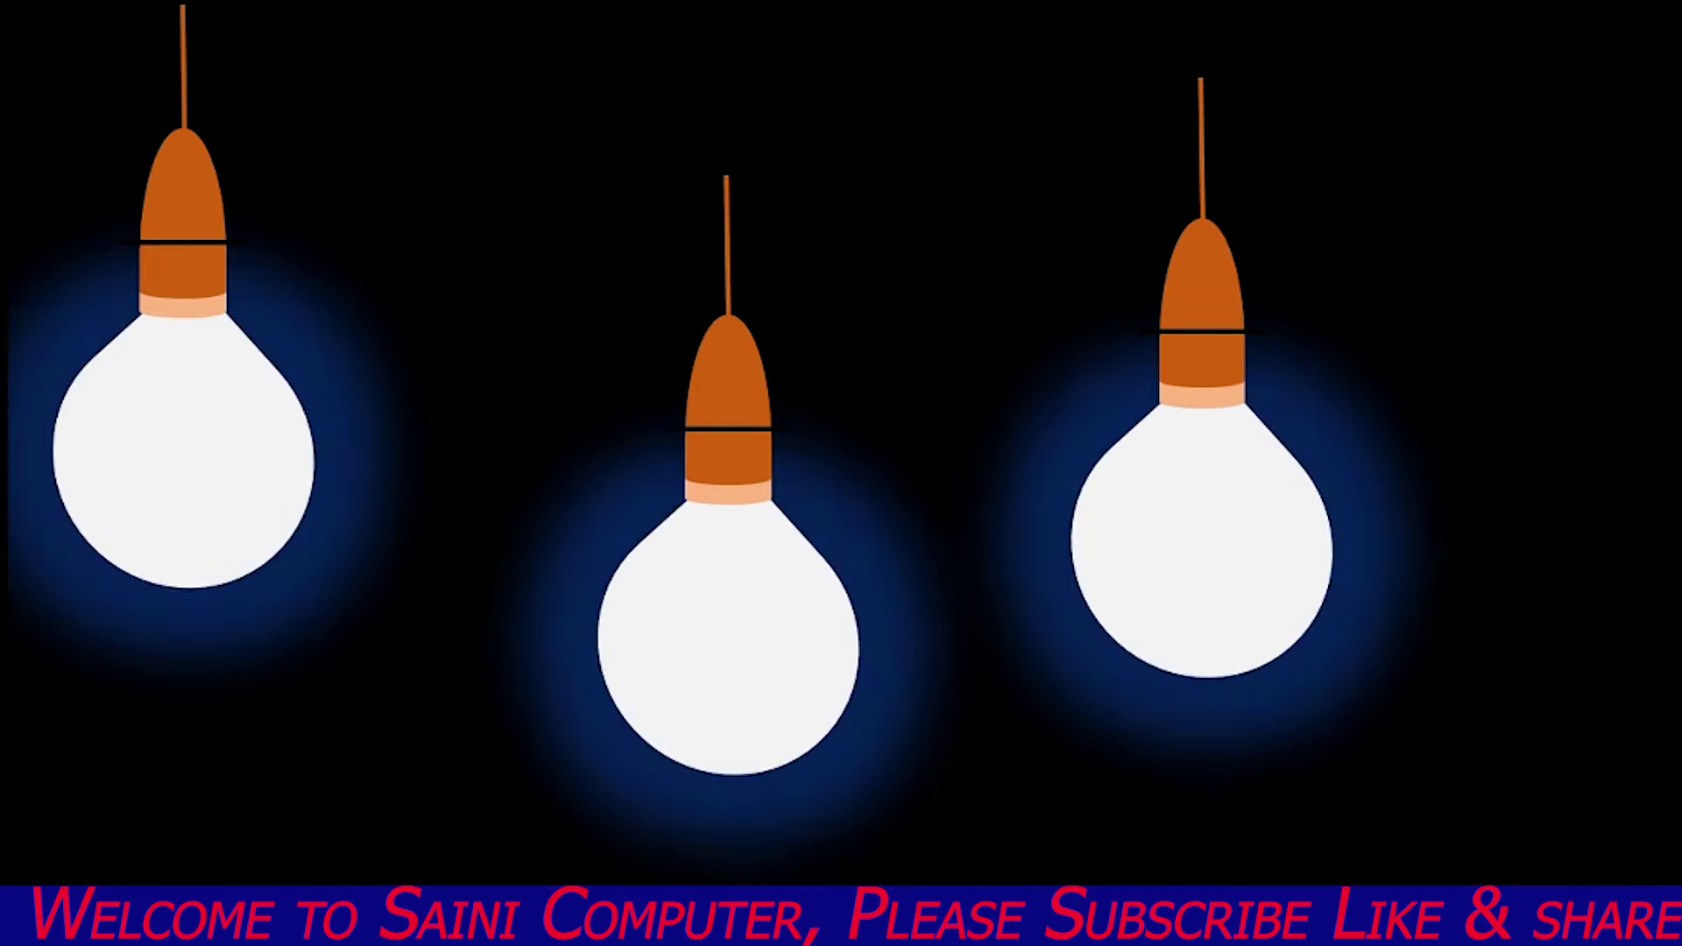